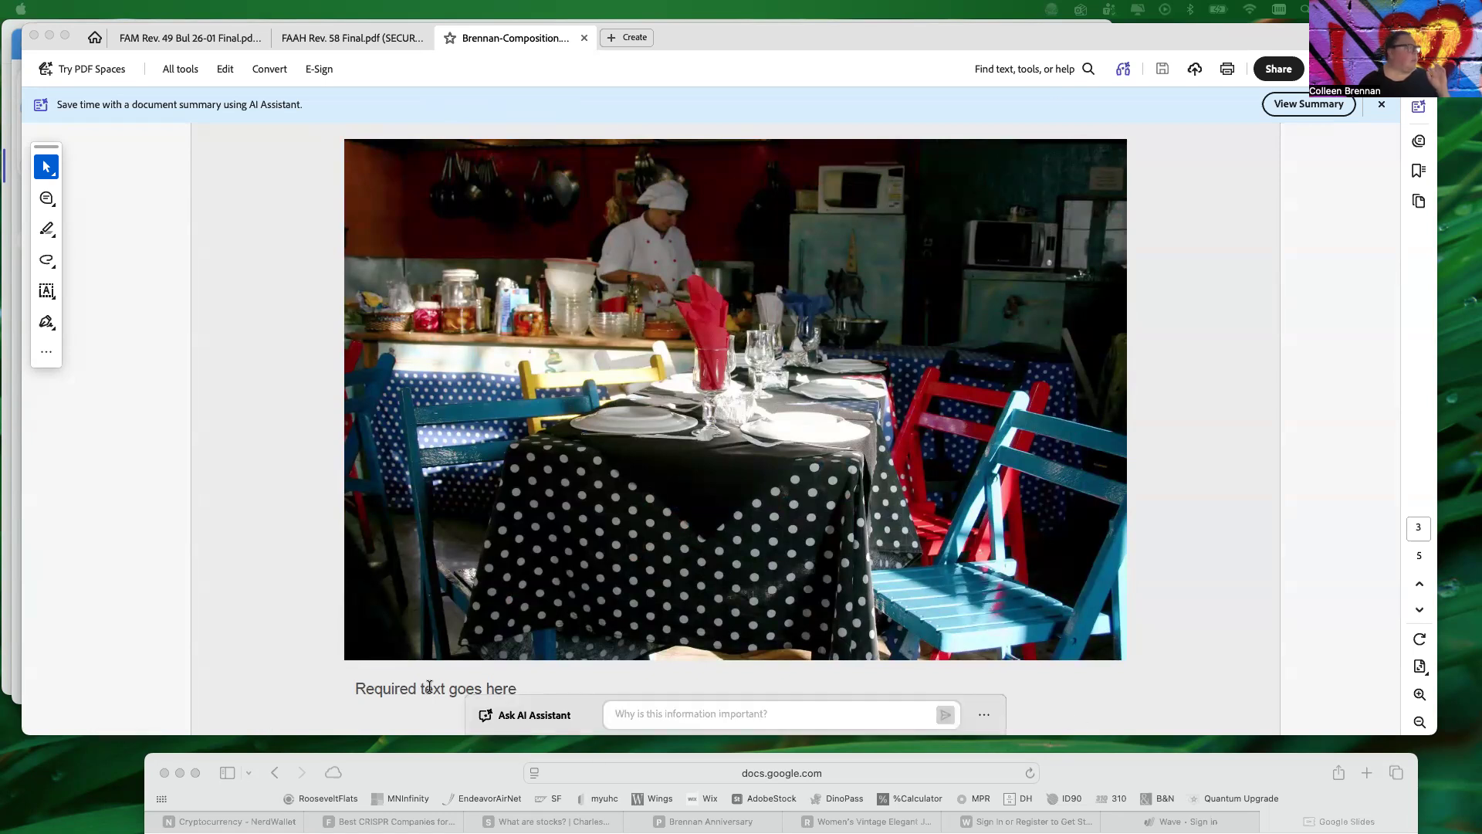
Switch to the Google Slides home page in Safari and create a new presentation starting from a blank slide.
drag(1112, 768, 1068, 40)
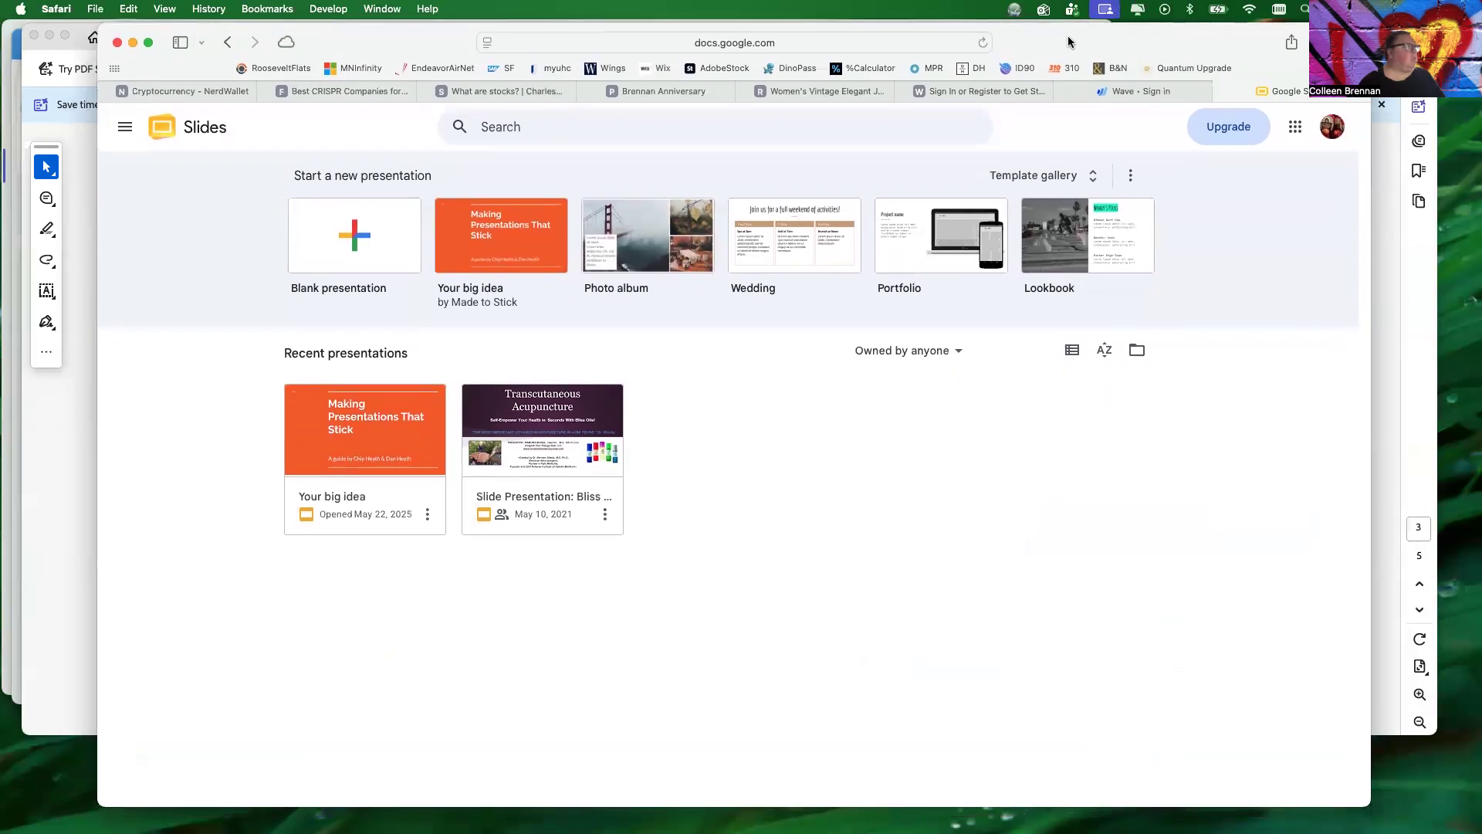
click(1296, 128)
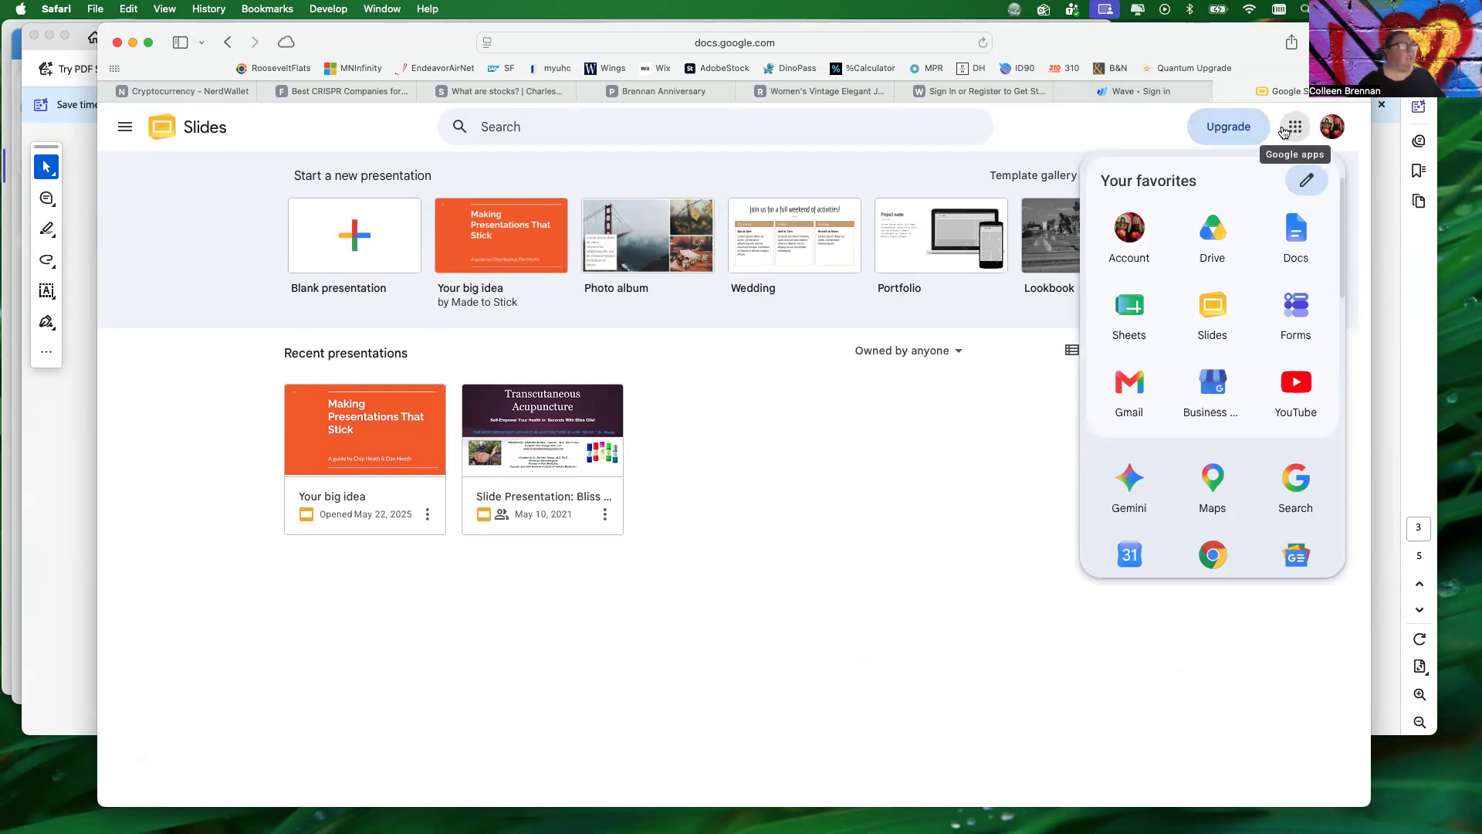
click(1218, 313)
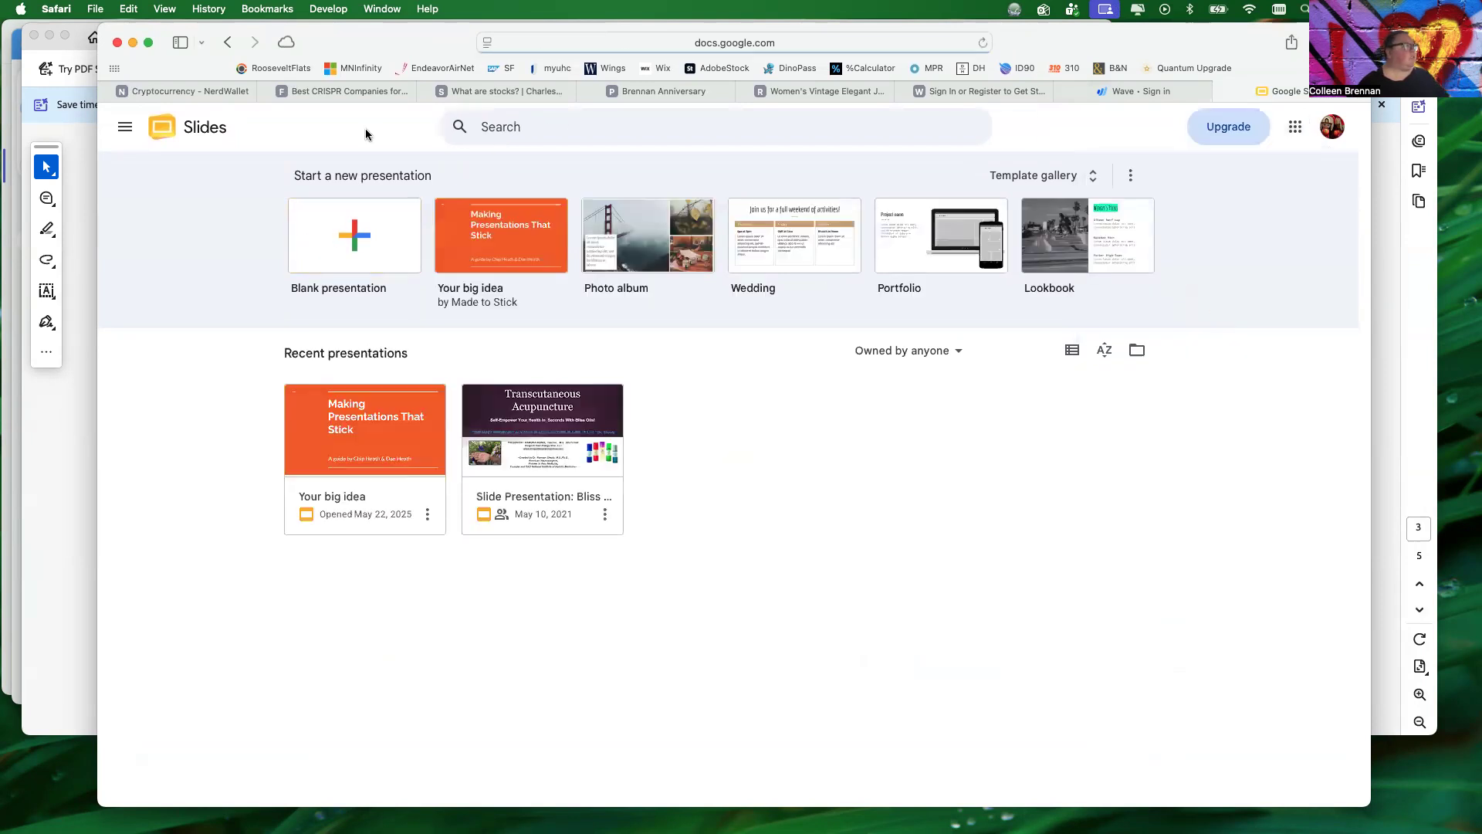
click(311, 244)
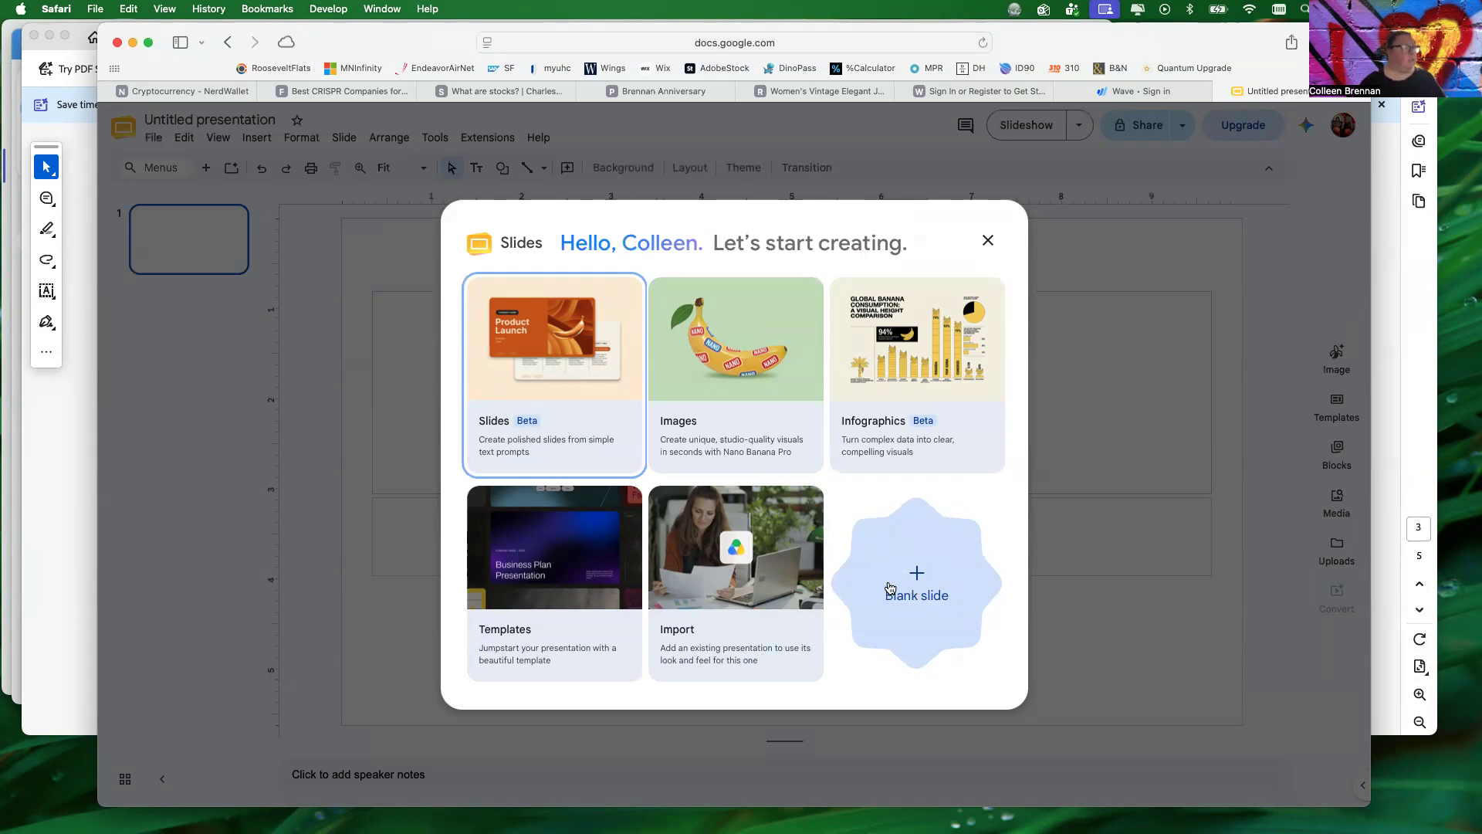
click(931, 571)
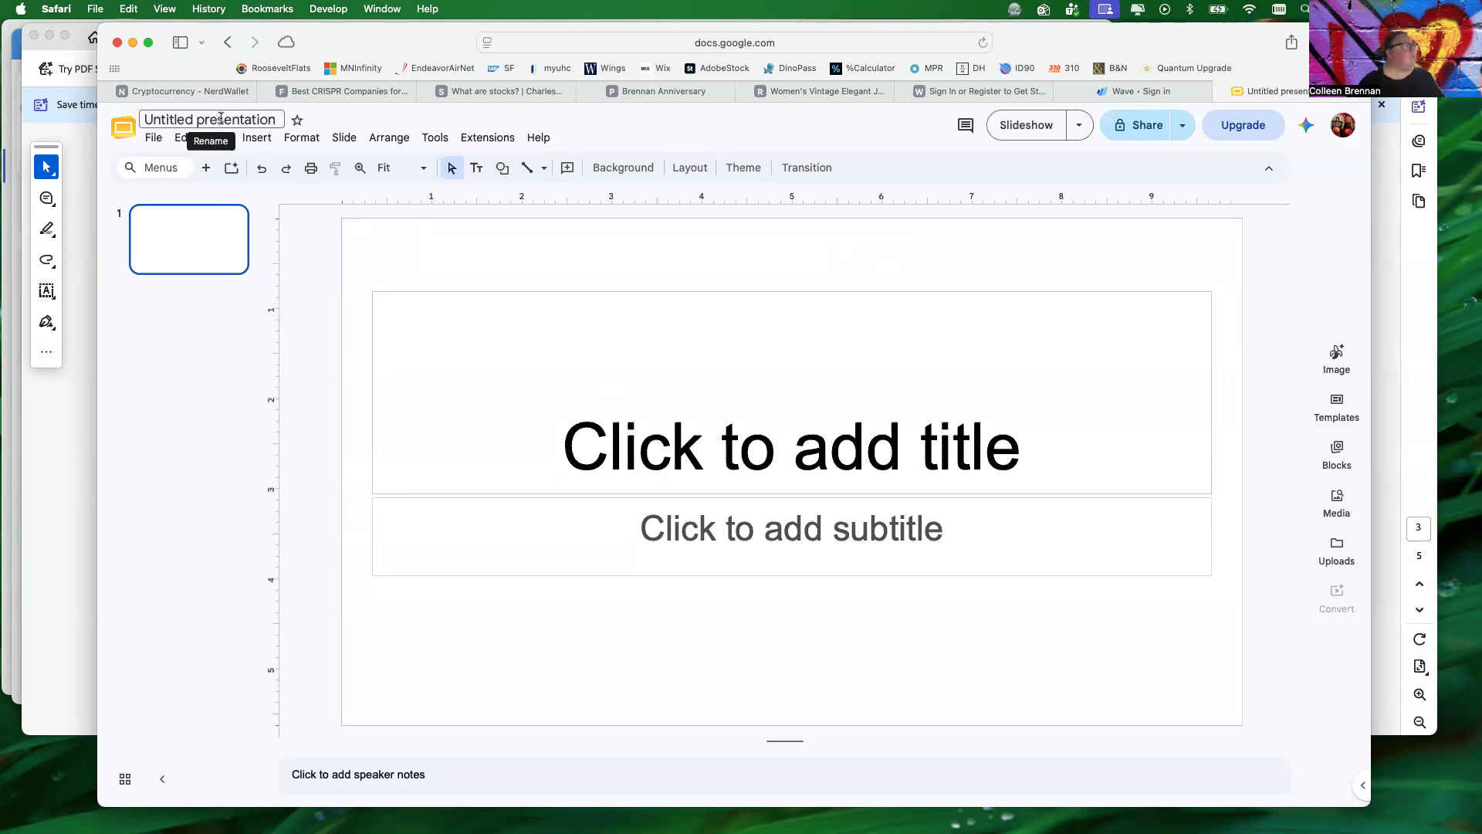
Rename the presentation as "Composition-" followed by the author's surname.
click(221, 118)
drag(278, 119, 136, 125)
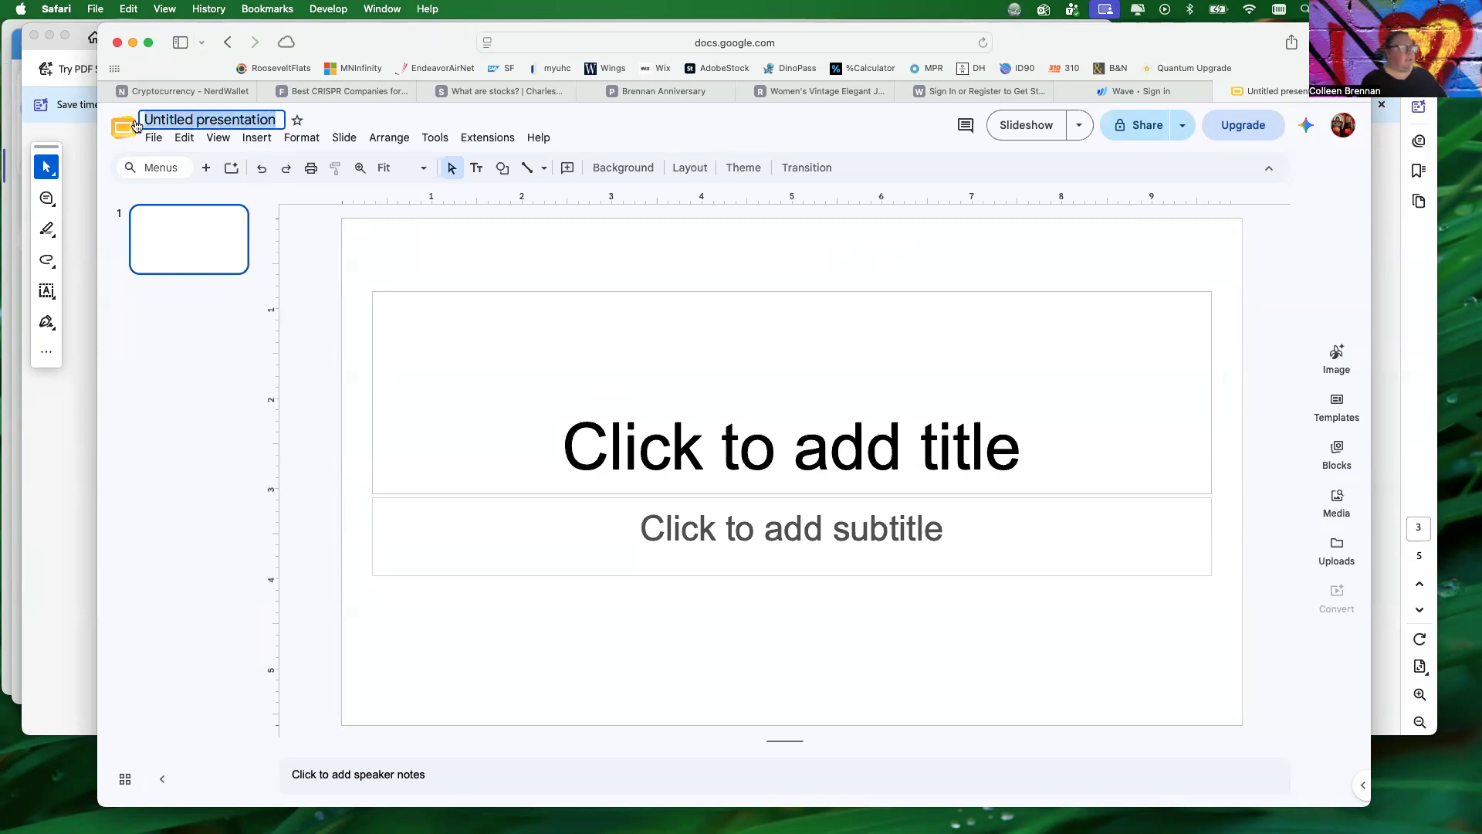
text(Compos)
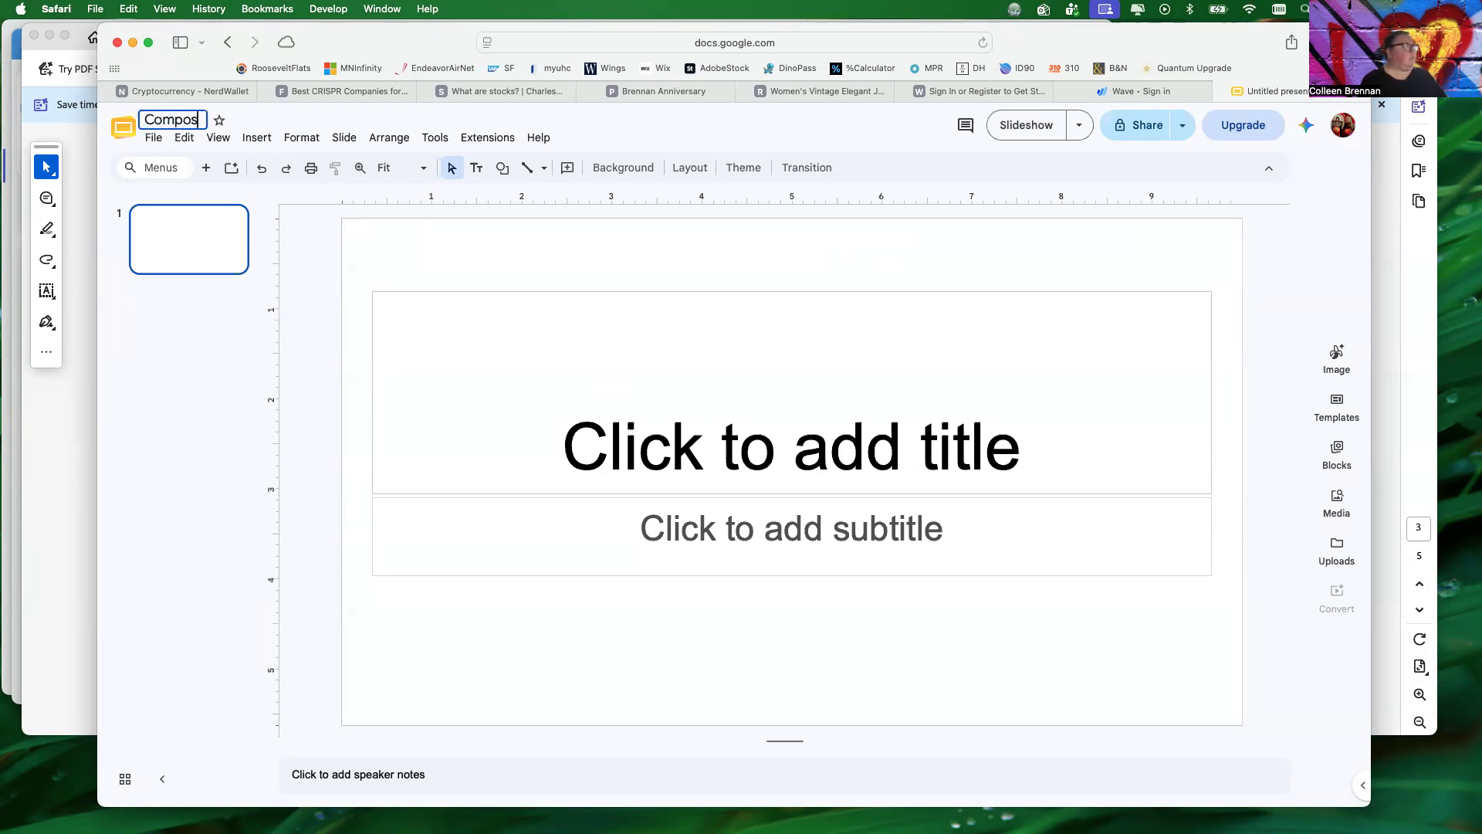
text(ition)
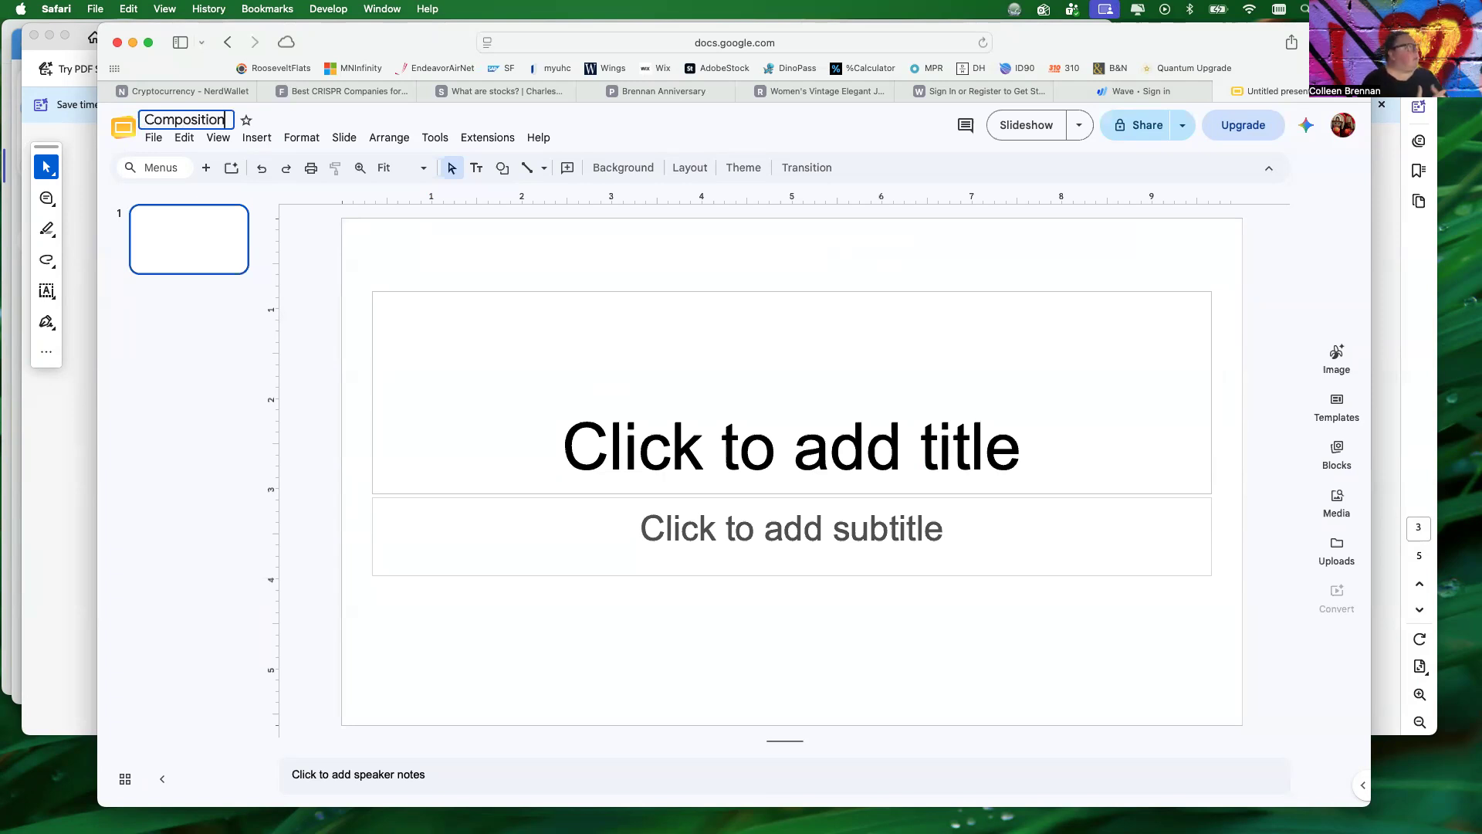
text(-Brennan)
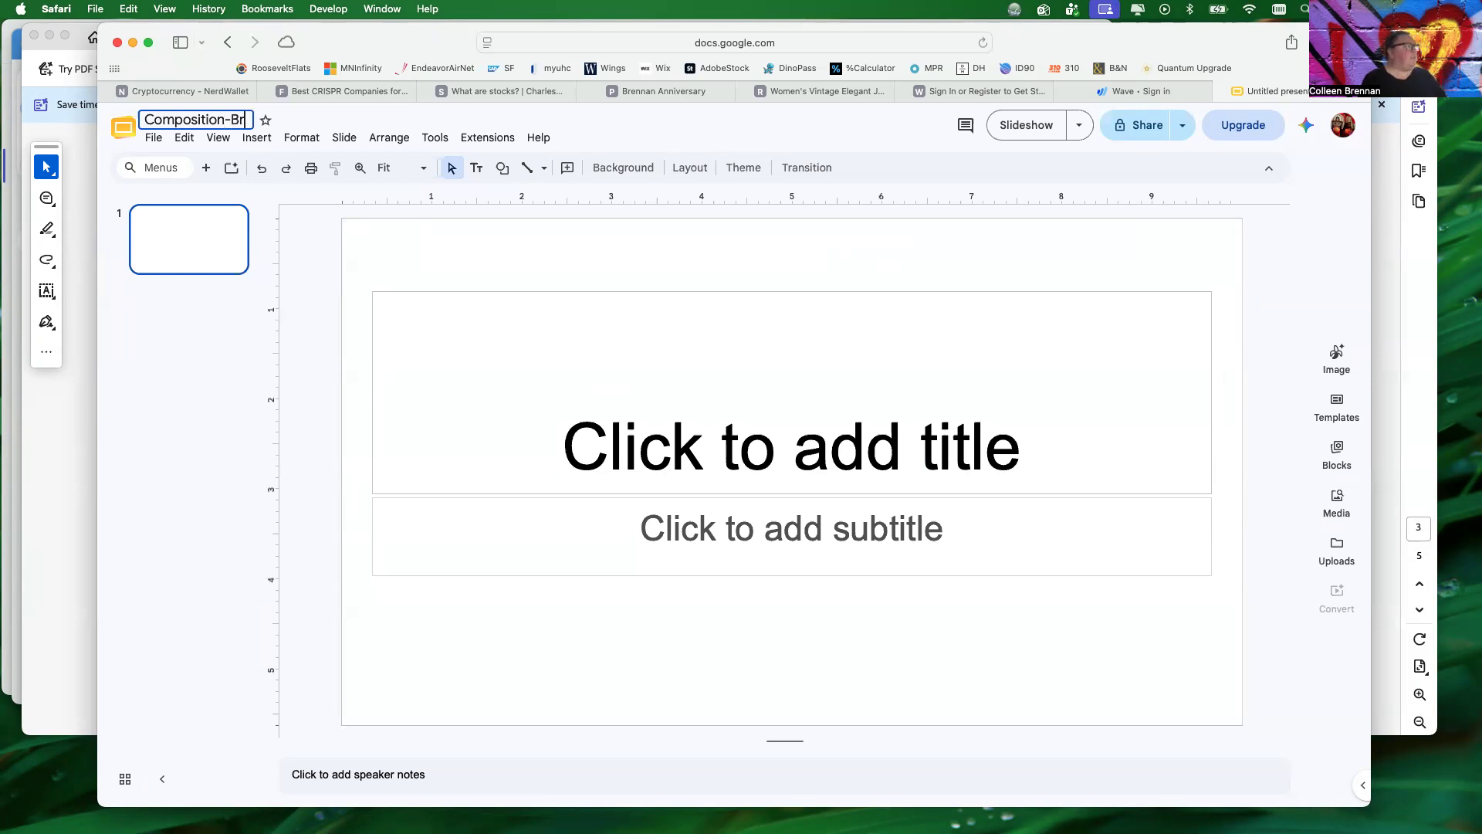
click(196, 349)
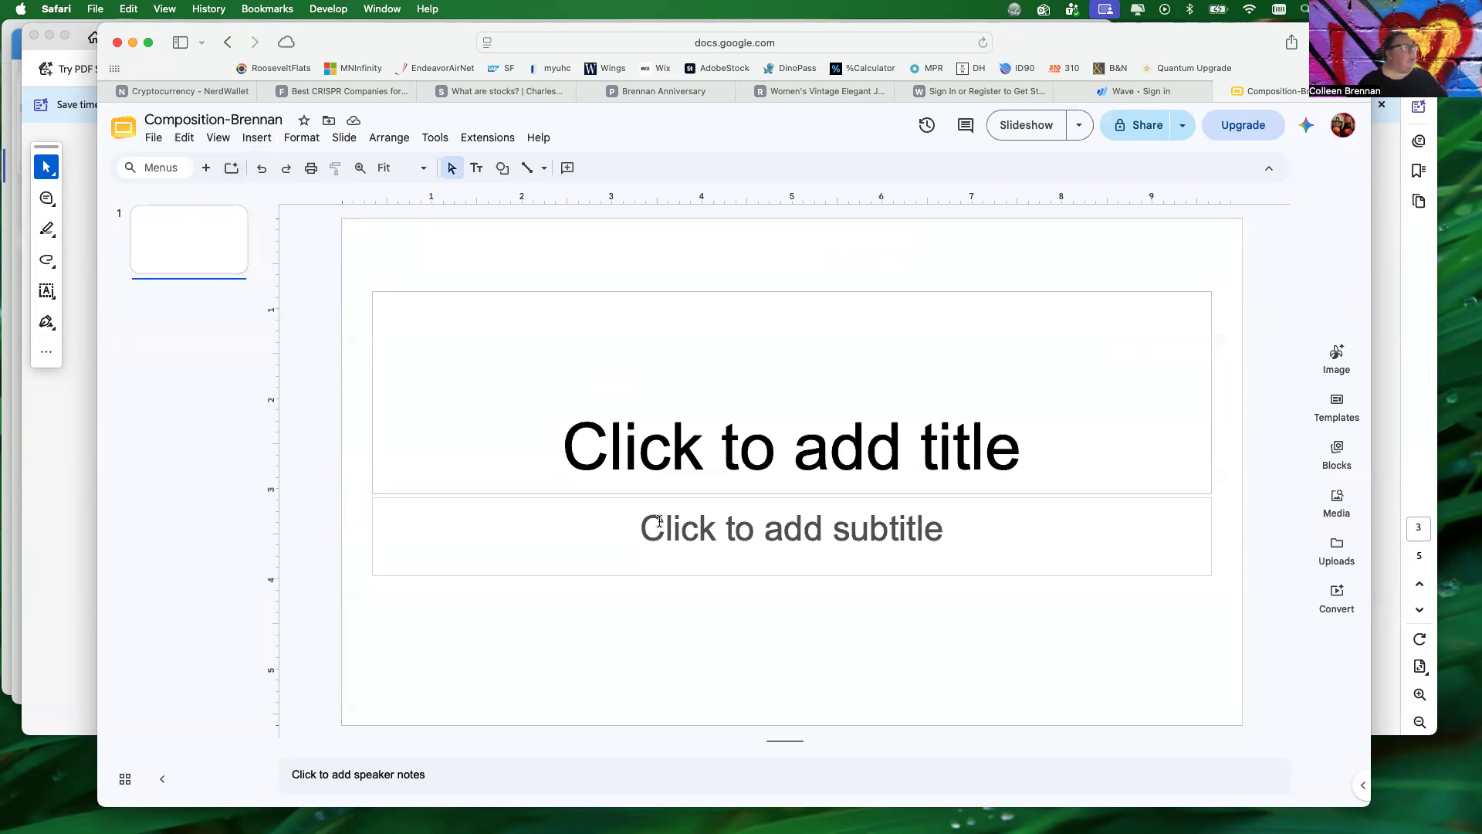
Enter "Composition" as the first slide's title and the author's full name as its subtitle.
click(745, 459)
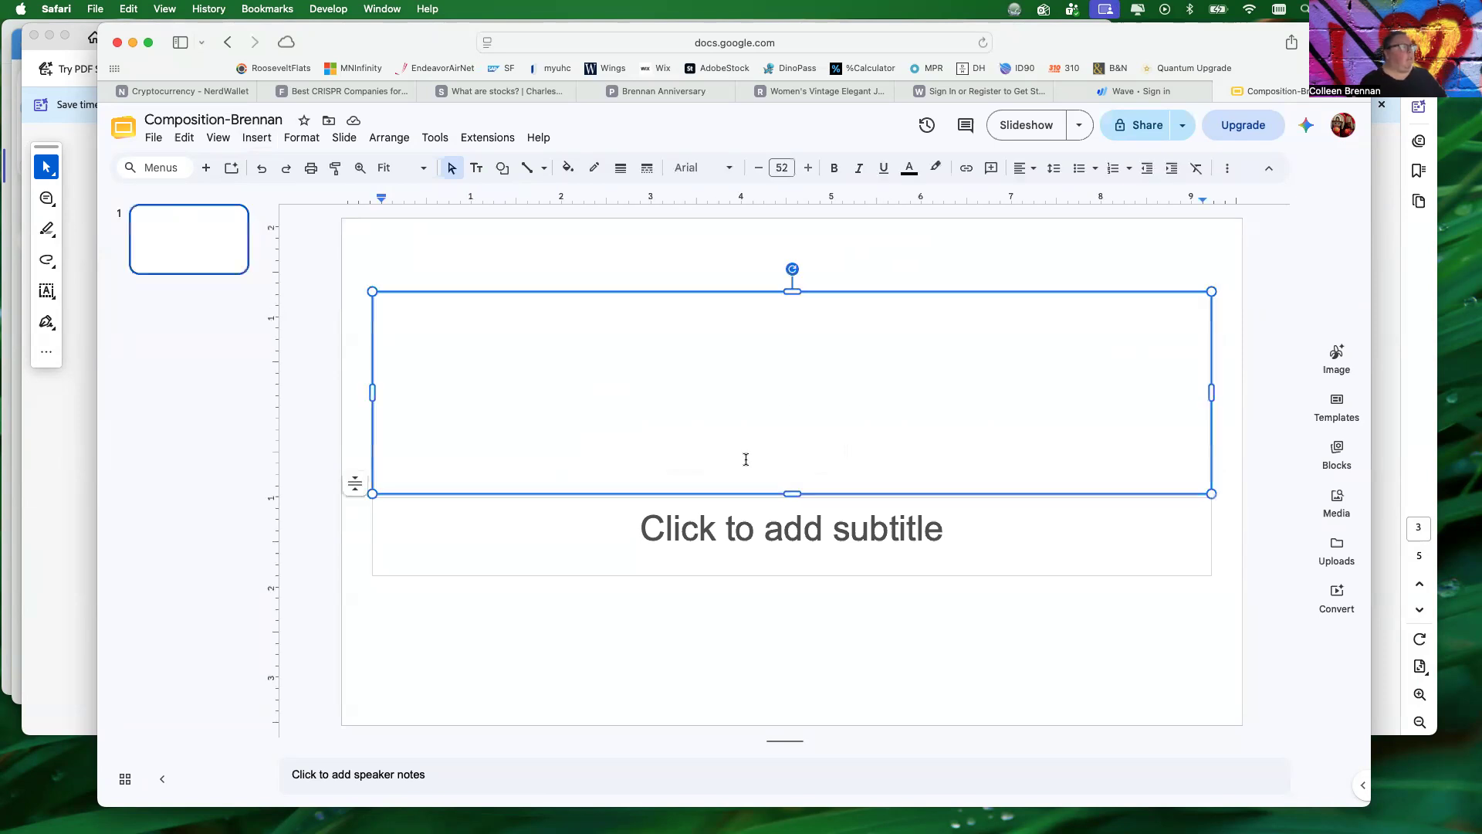
text(Compo)
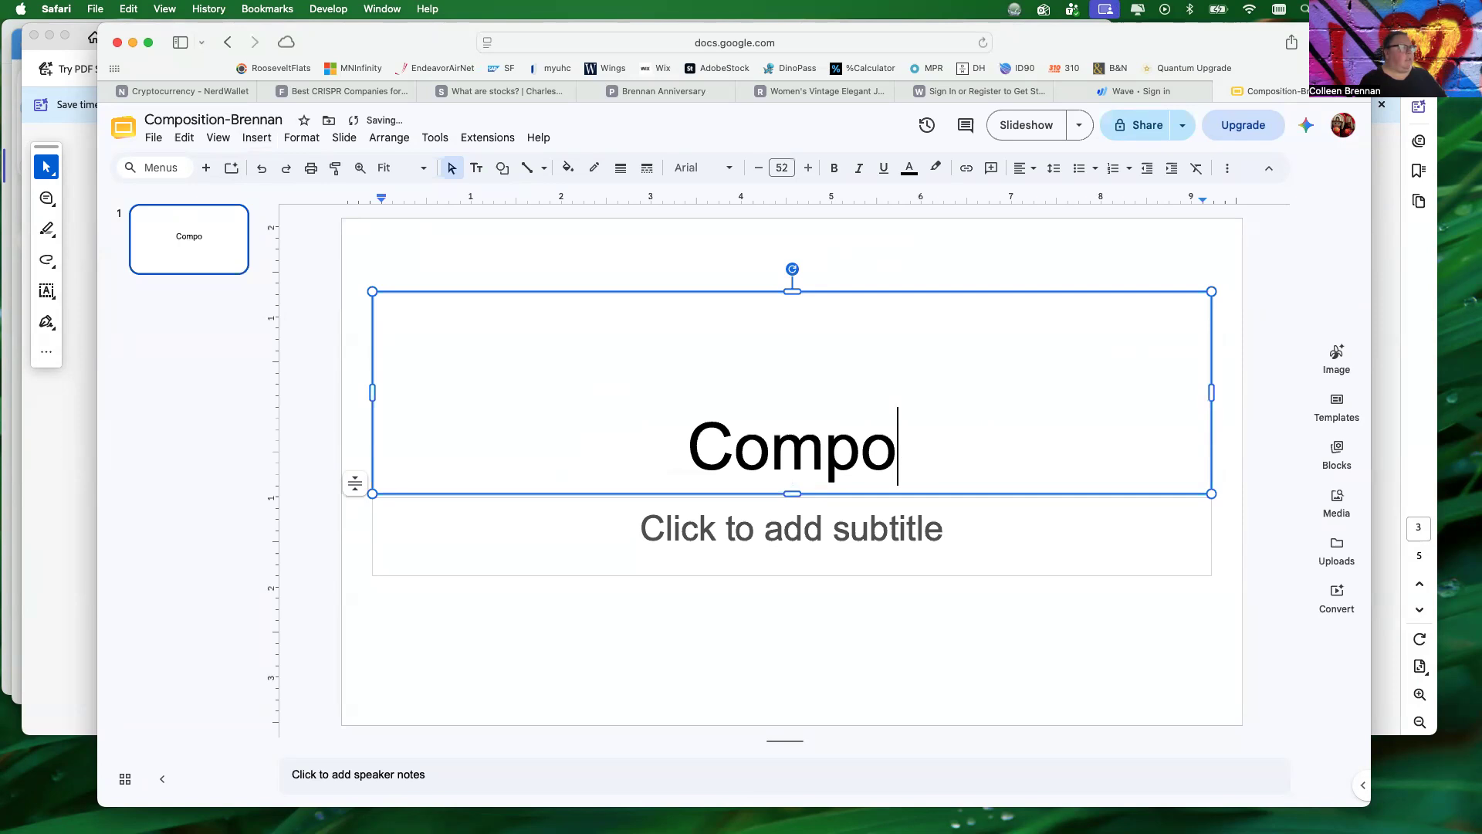
text(sition)
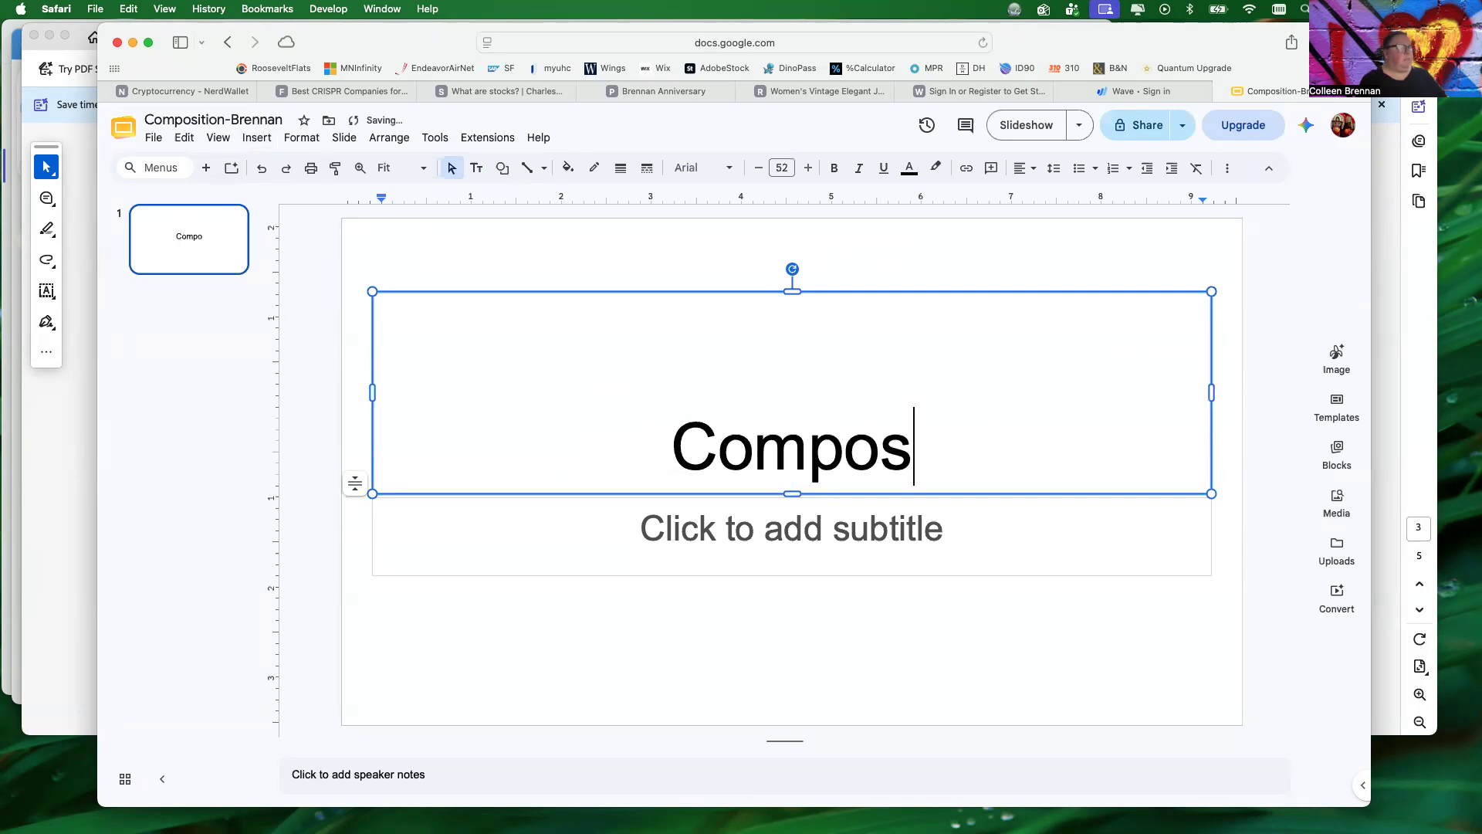
click(761, 532)
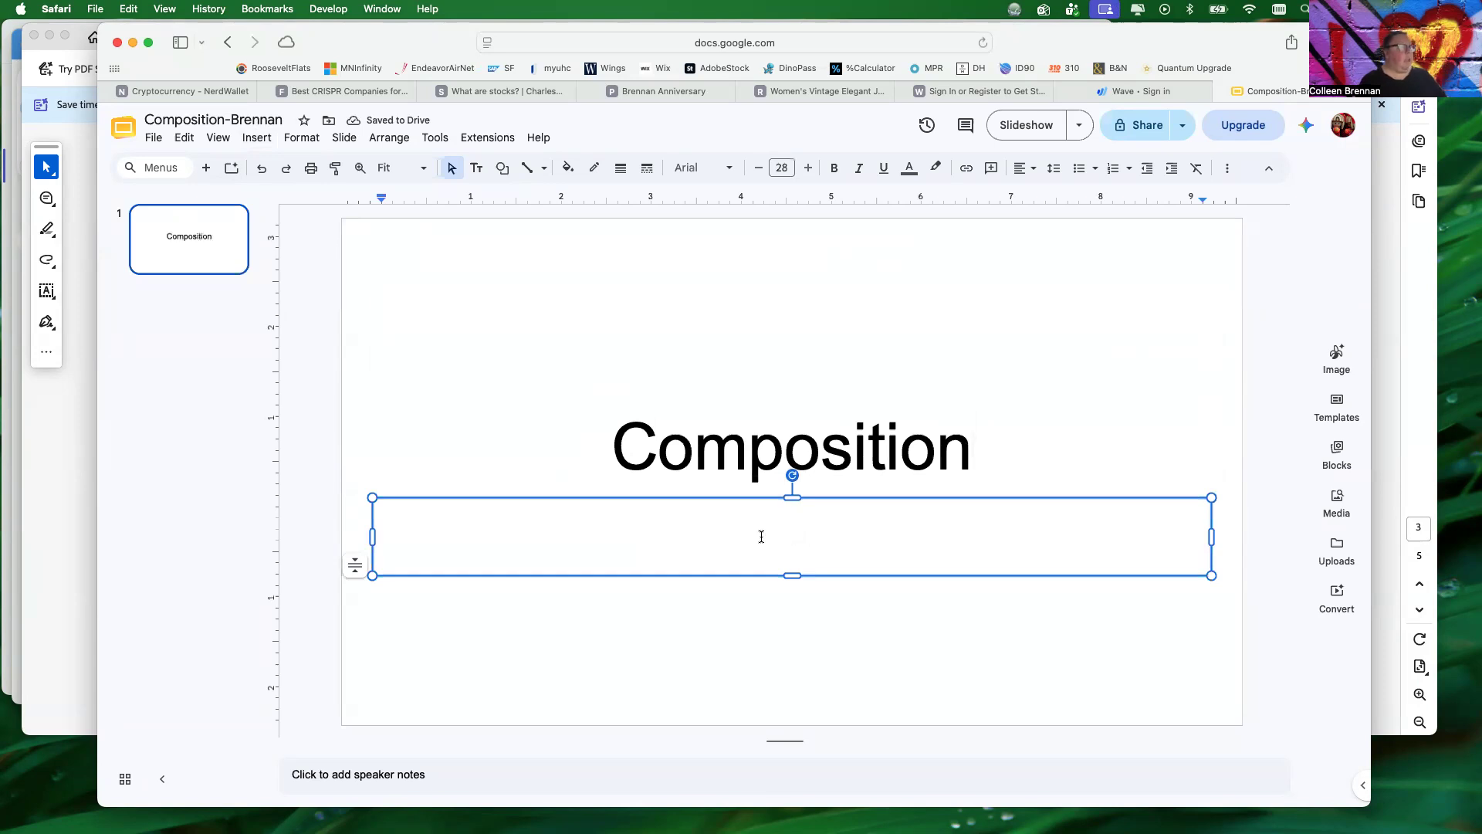
text(Colleen )
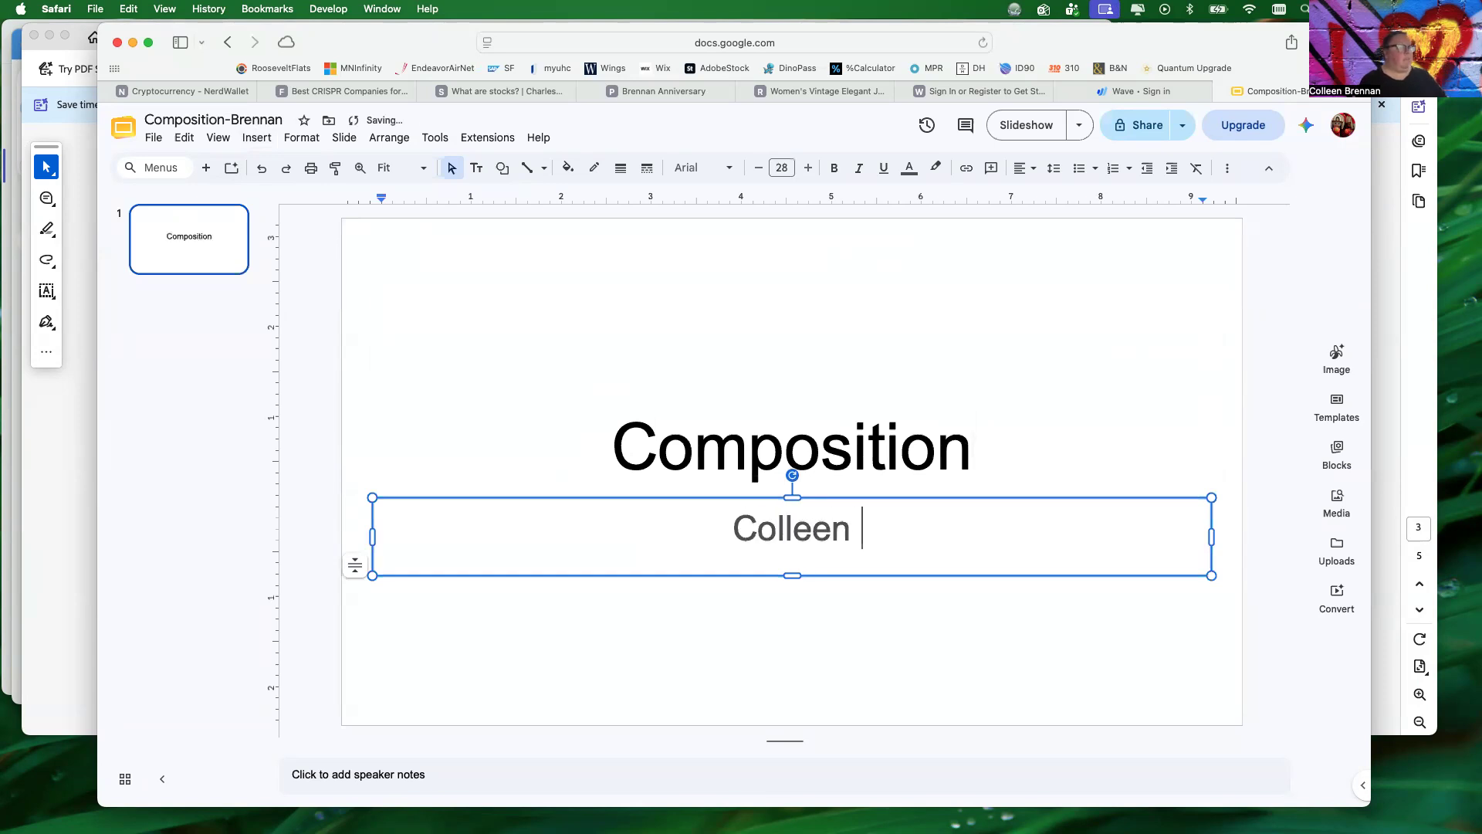
text(Brennan)
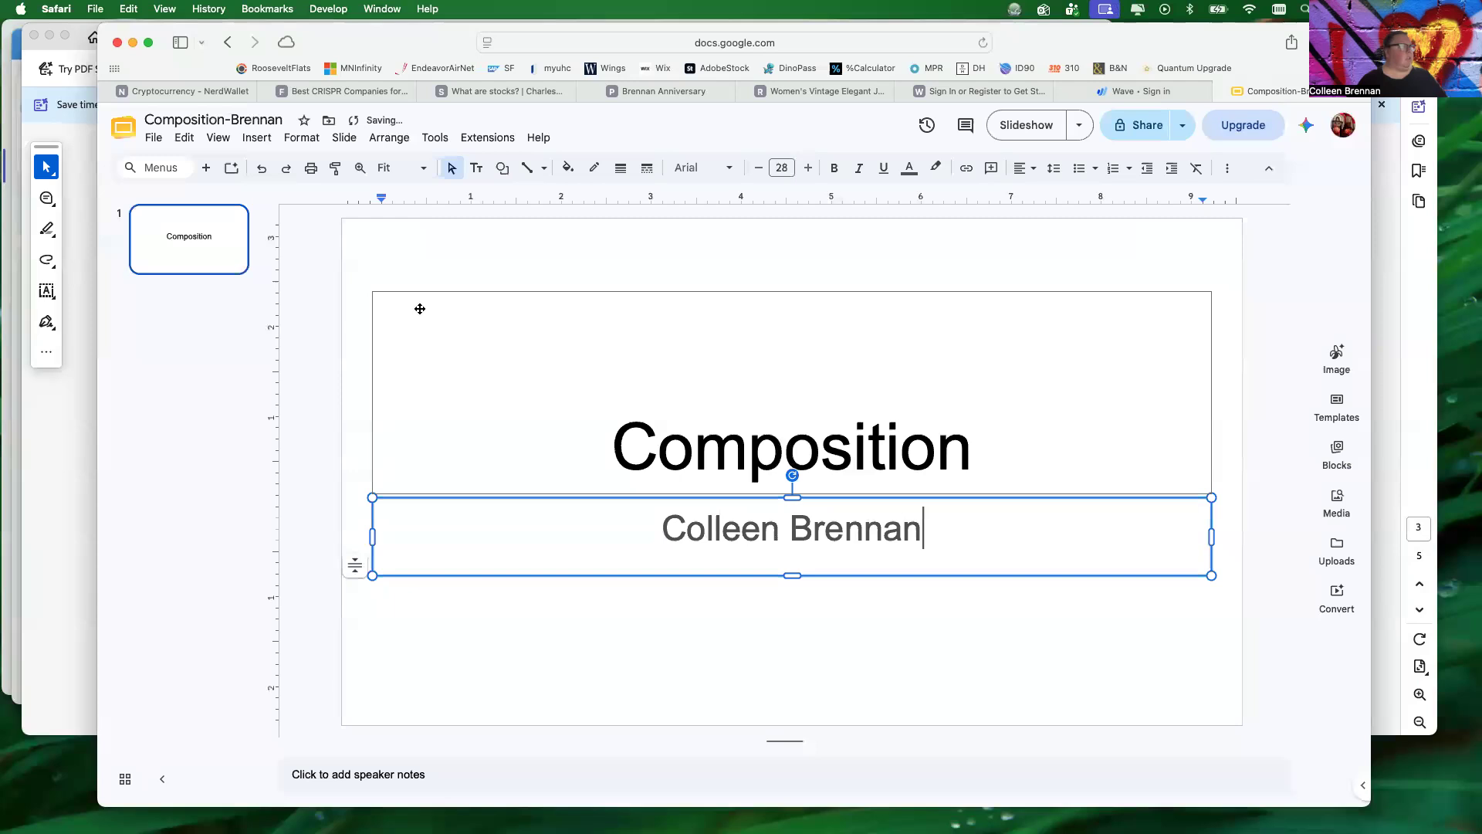
click(356, 245)
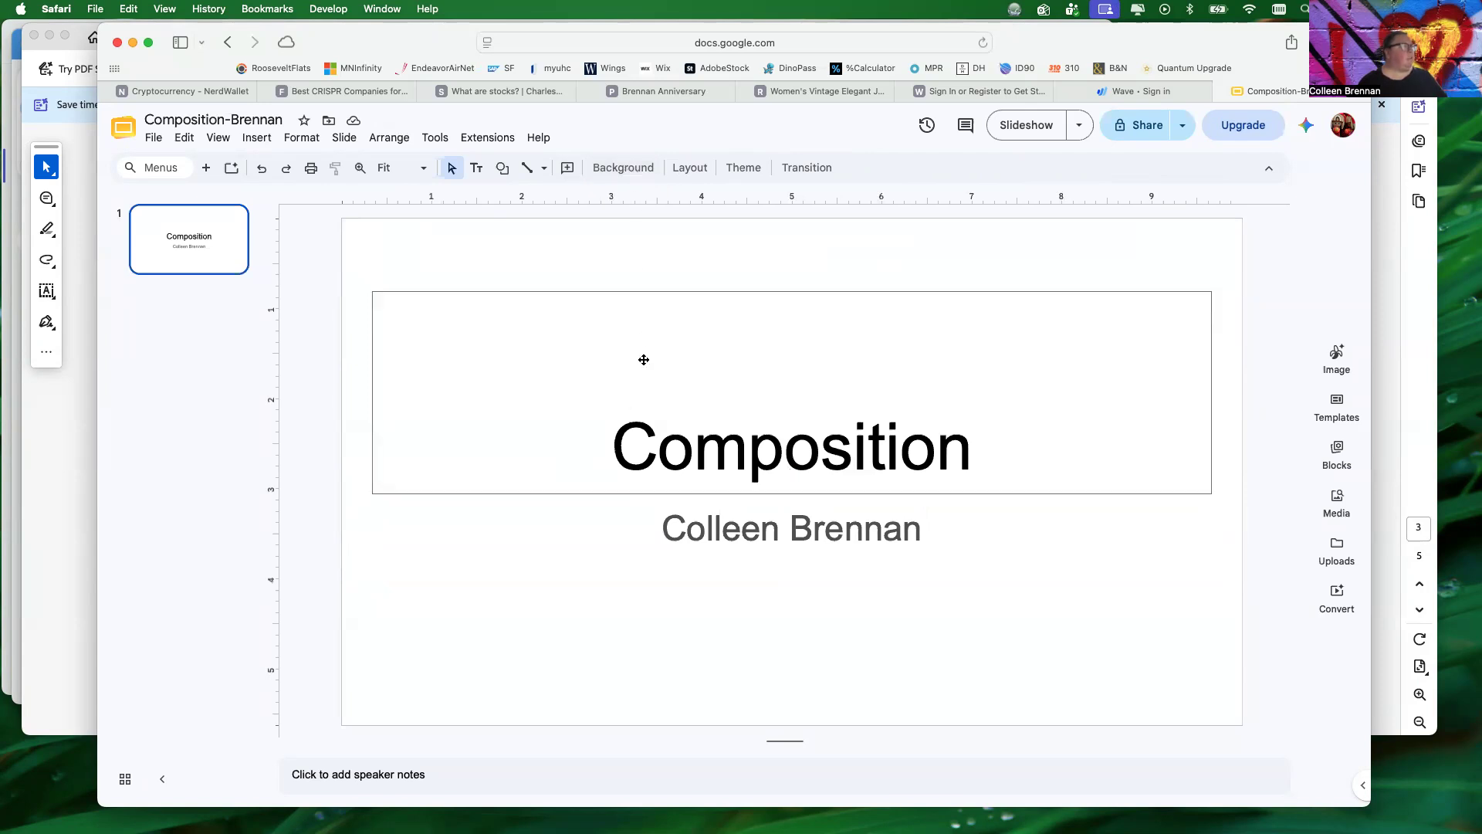
click(636, 423)
click(624, 290)
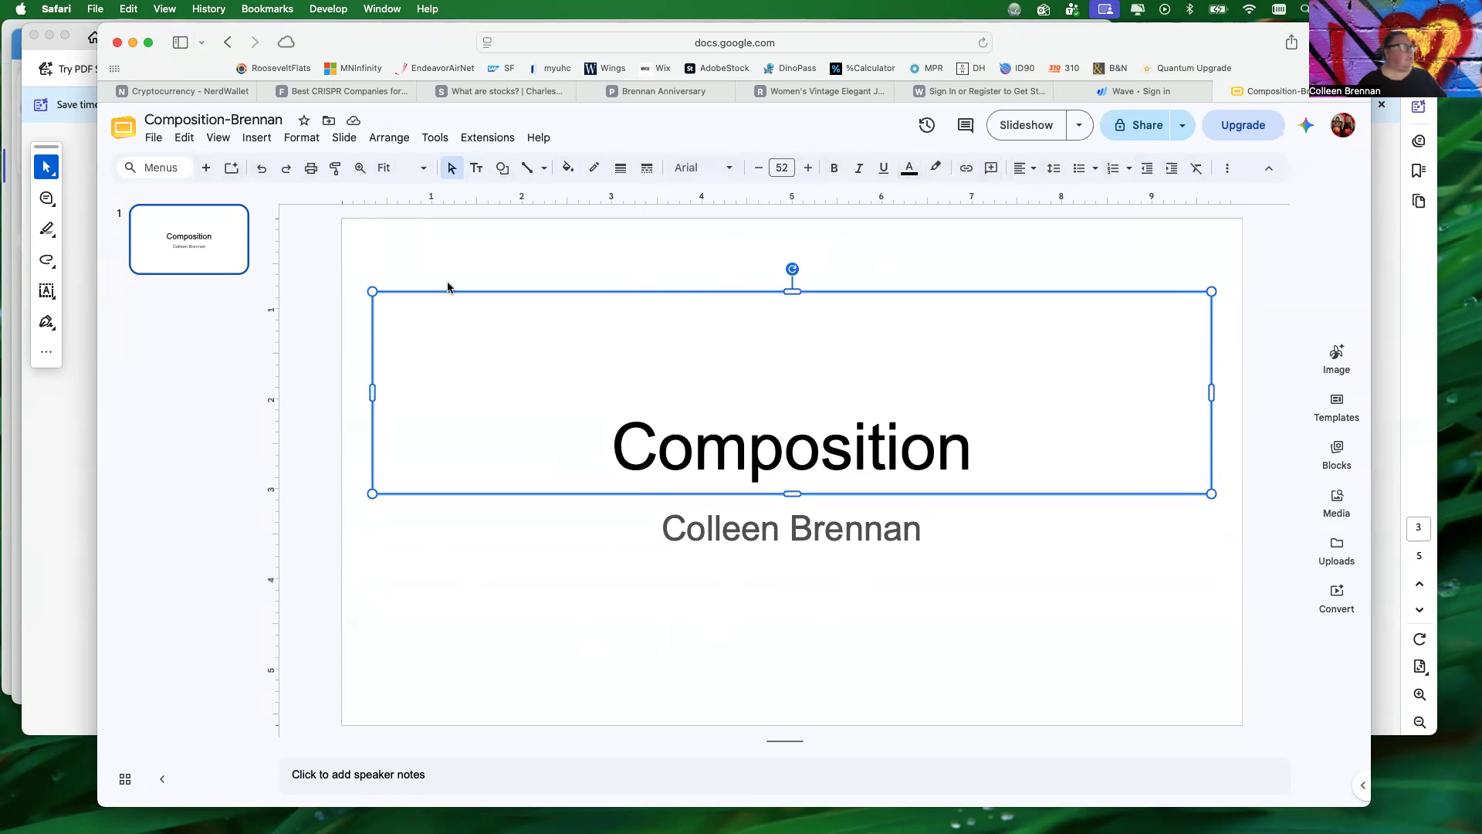
click(327, 267)
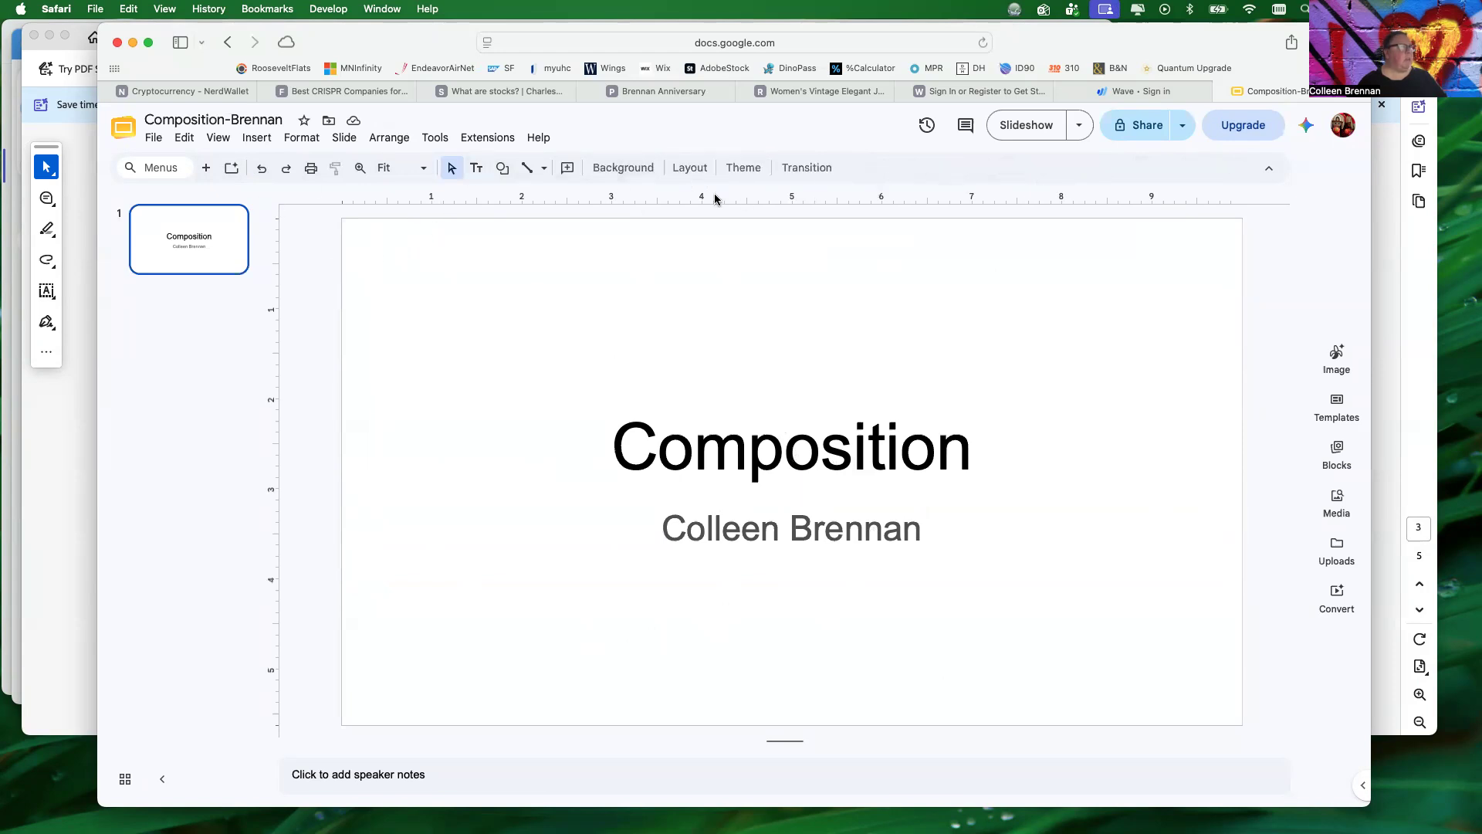
Set the slide background to the light gray of the Simple Light palette and add it to the theme.
click(631, 174)
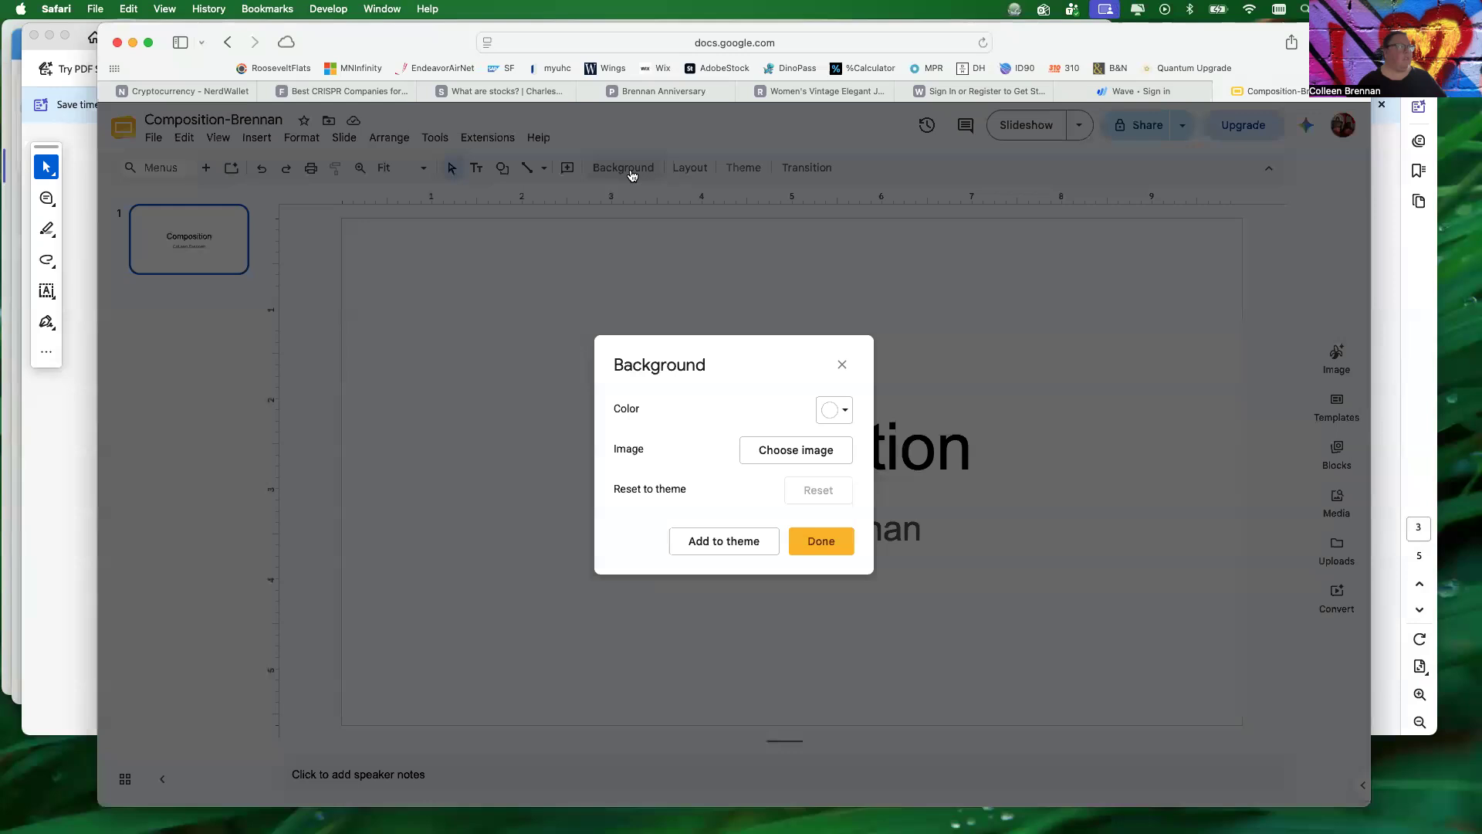
click(845, 417)
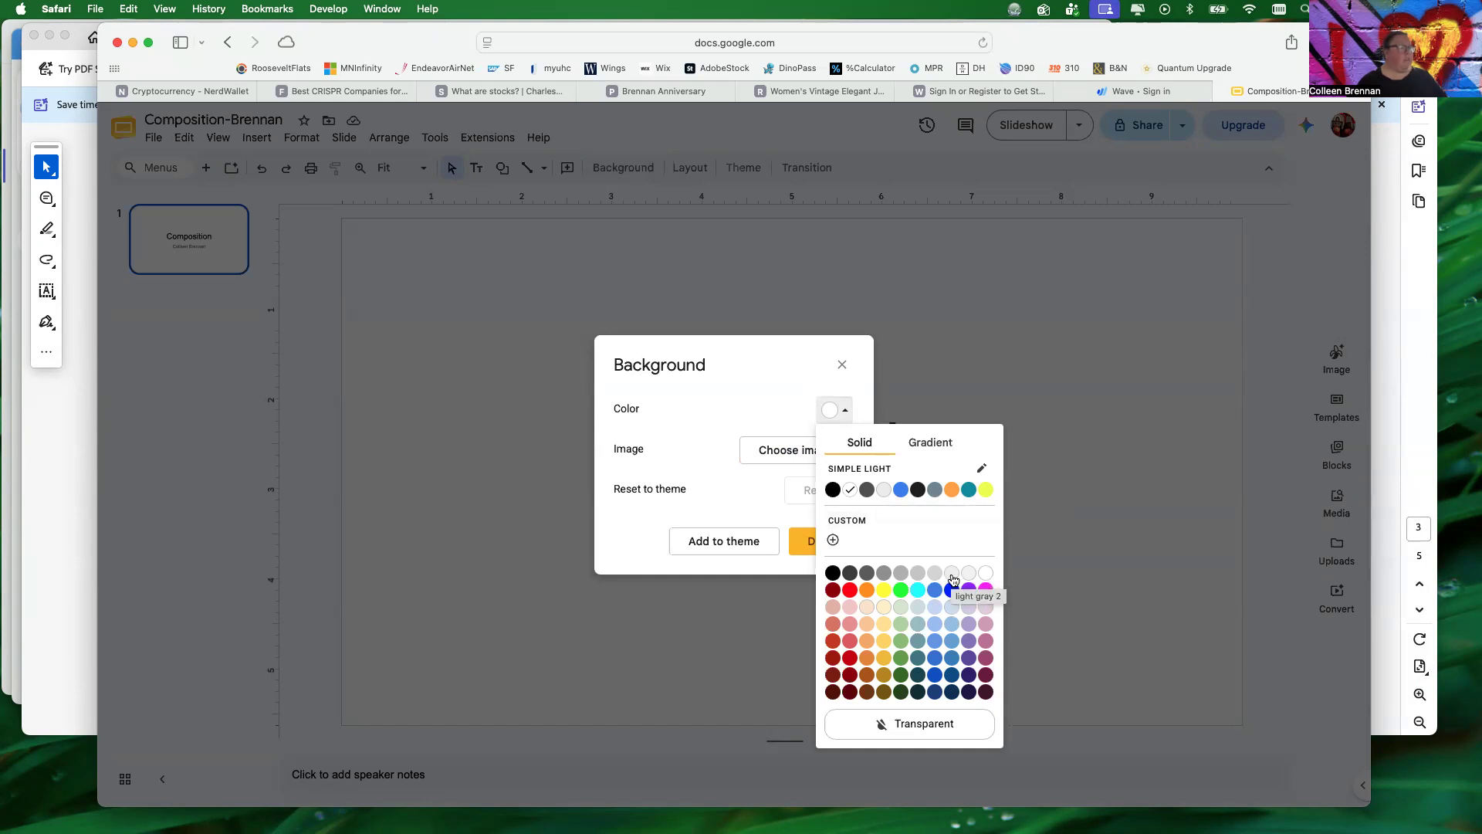
click(884, 491)
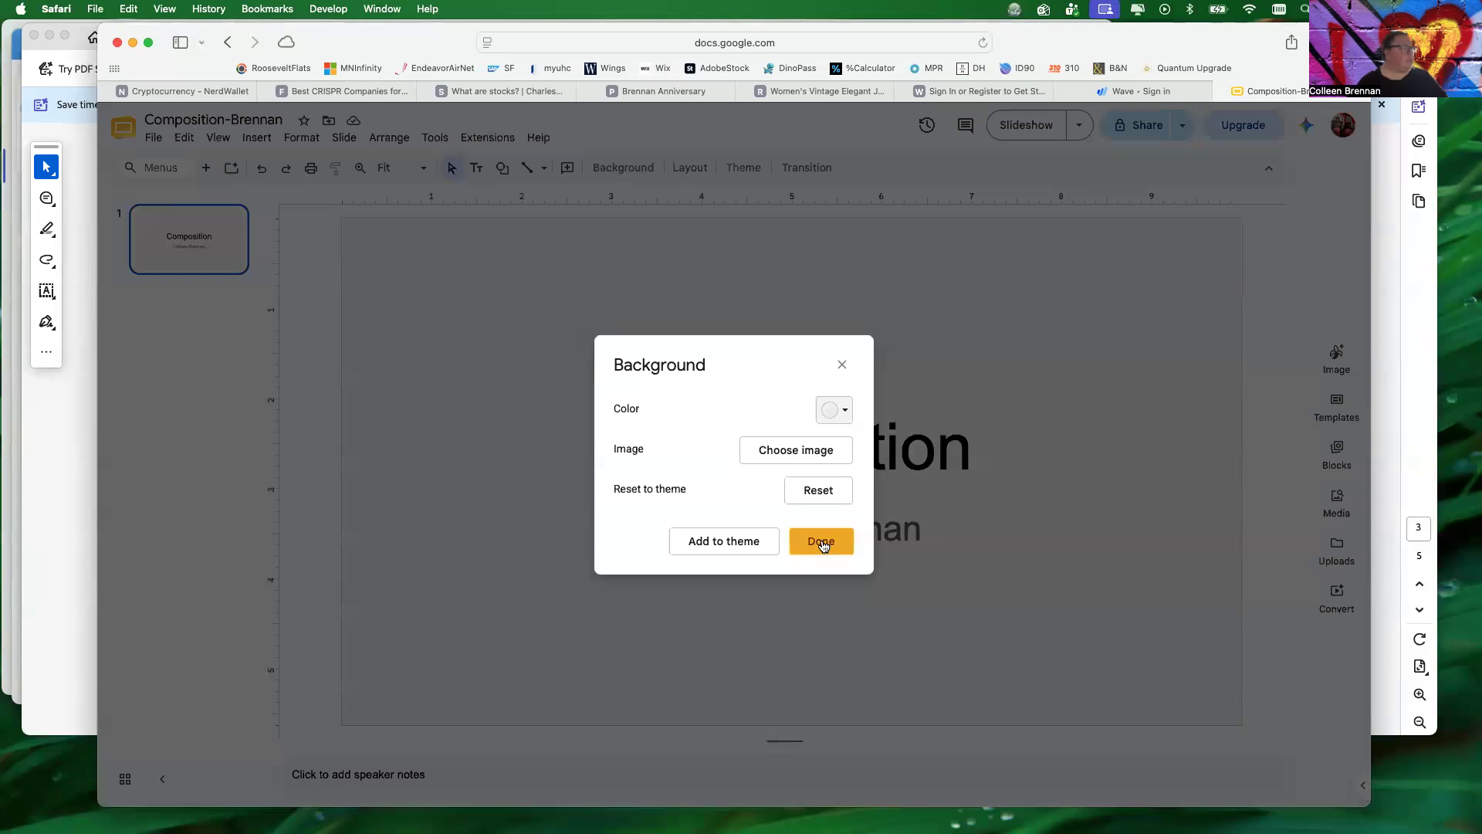
click(735, 541)
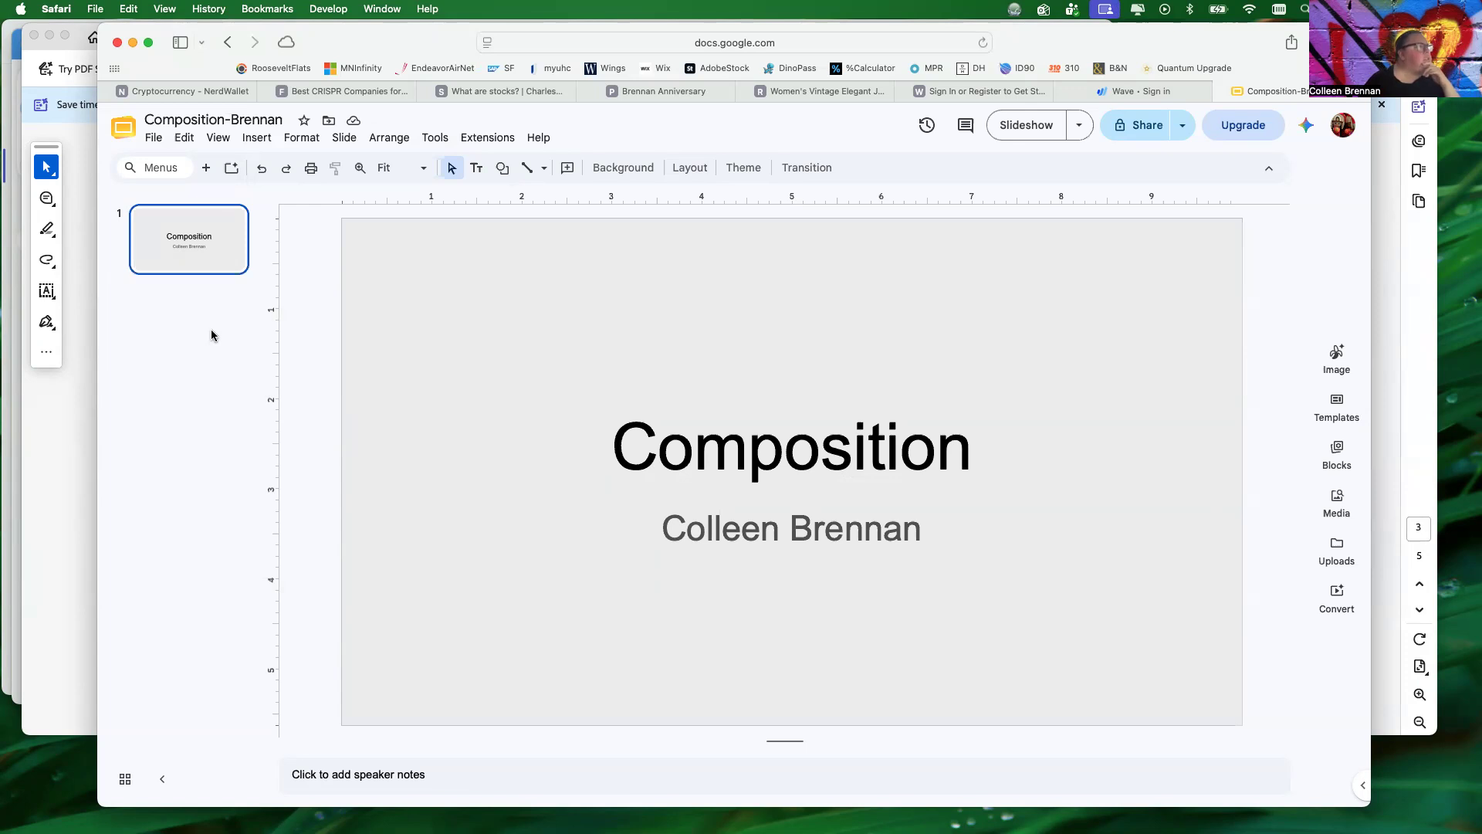
Add a second slide and apply the Caption layout to it.
click(206, 169)
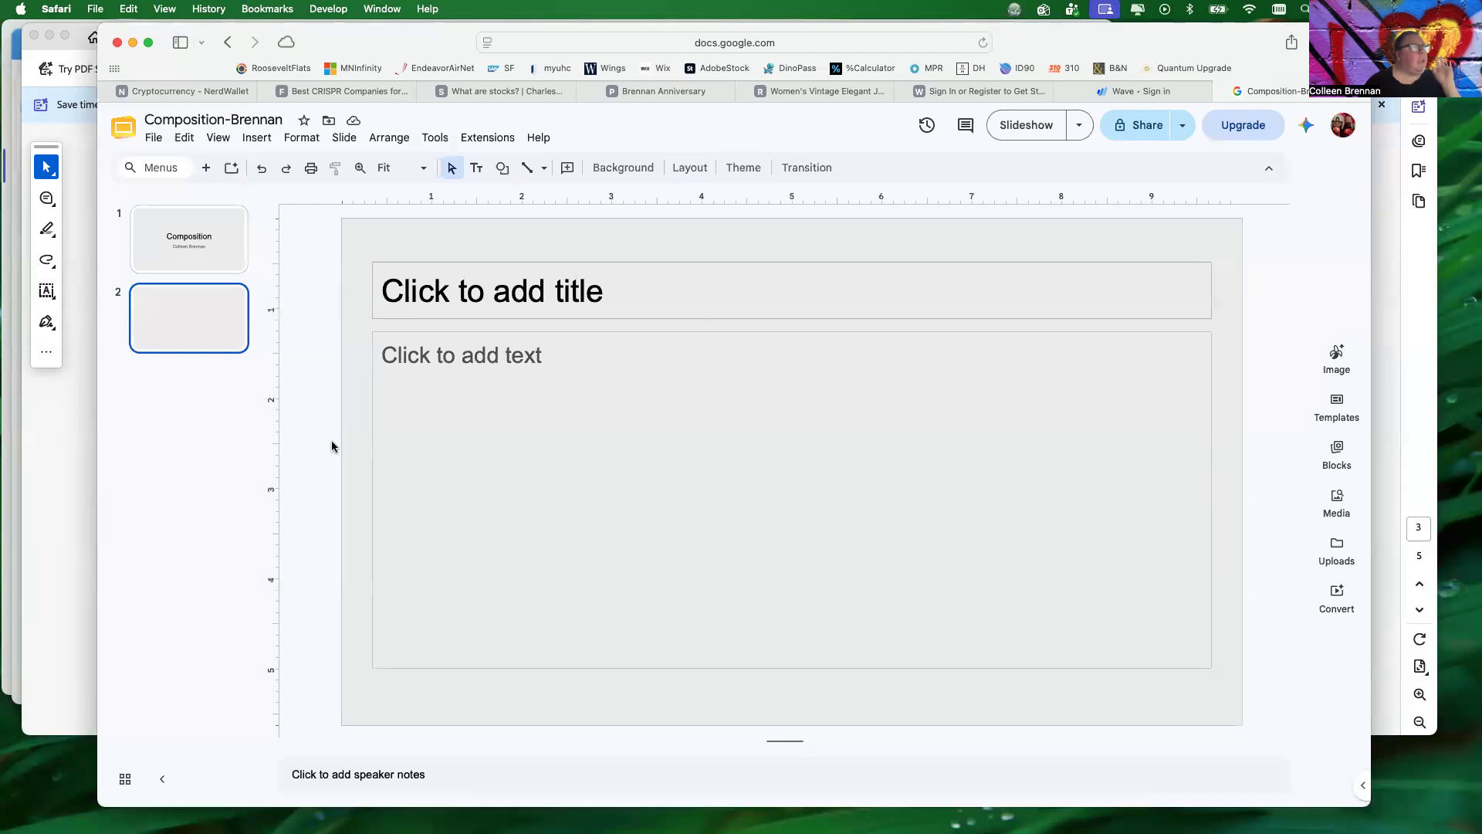
click(690, 168)
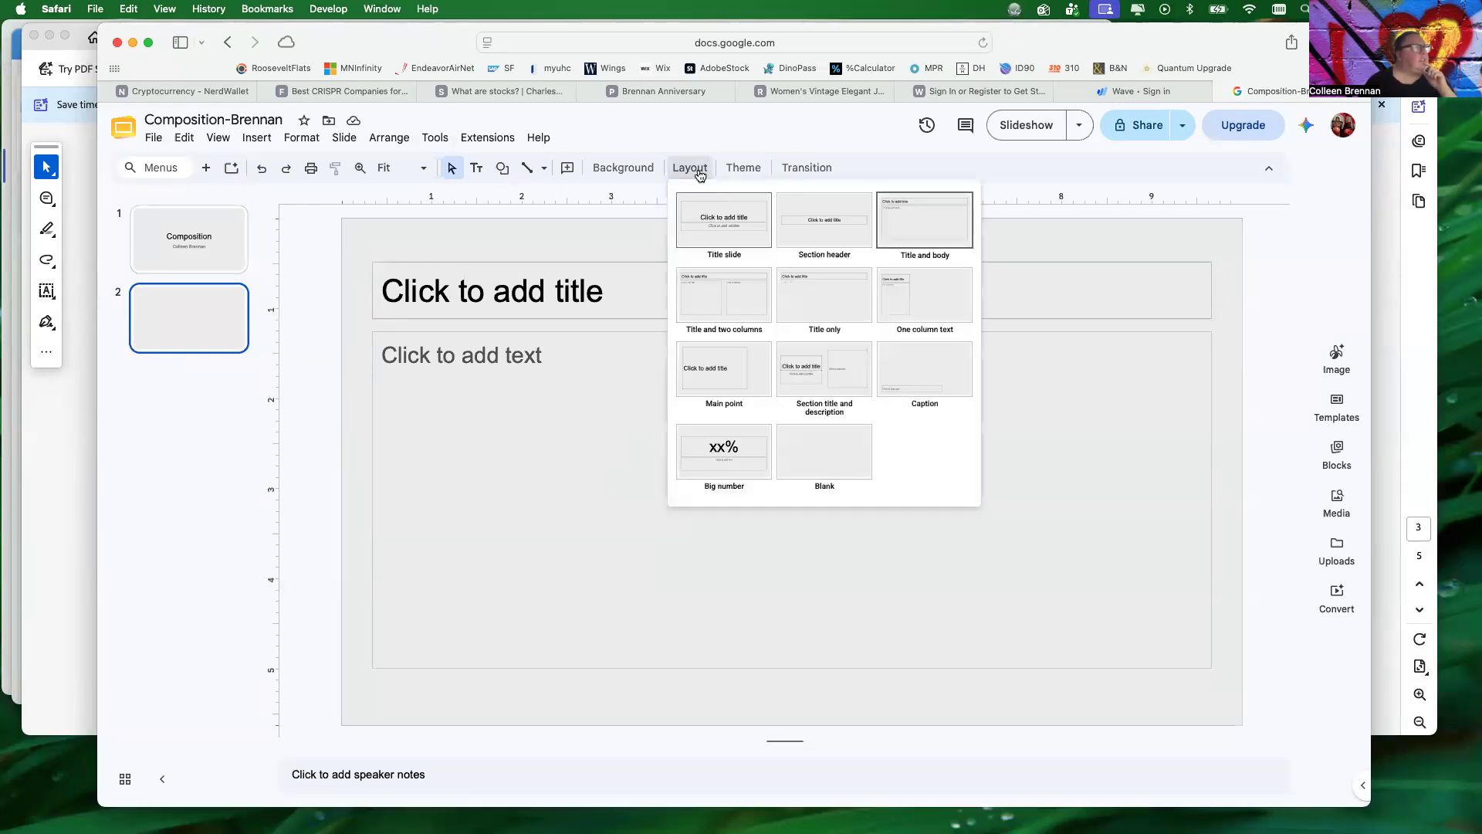
click(941, 374)
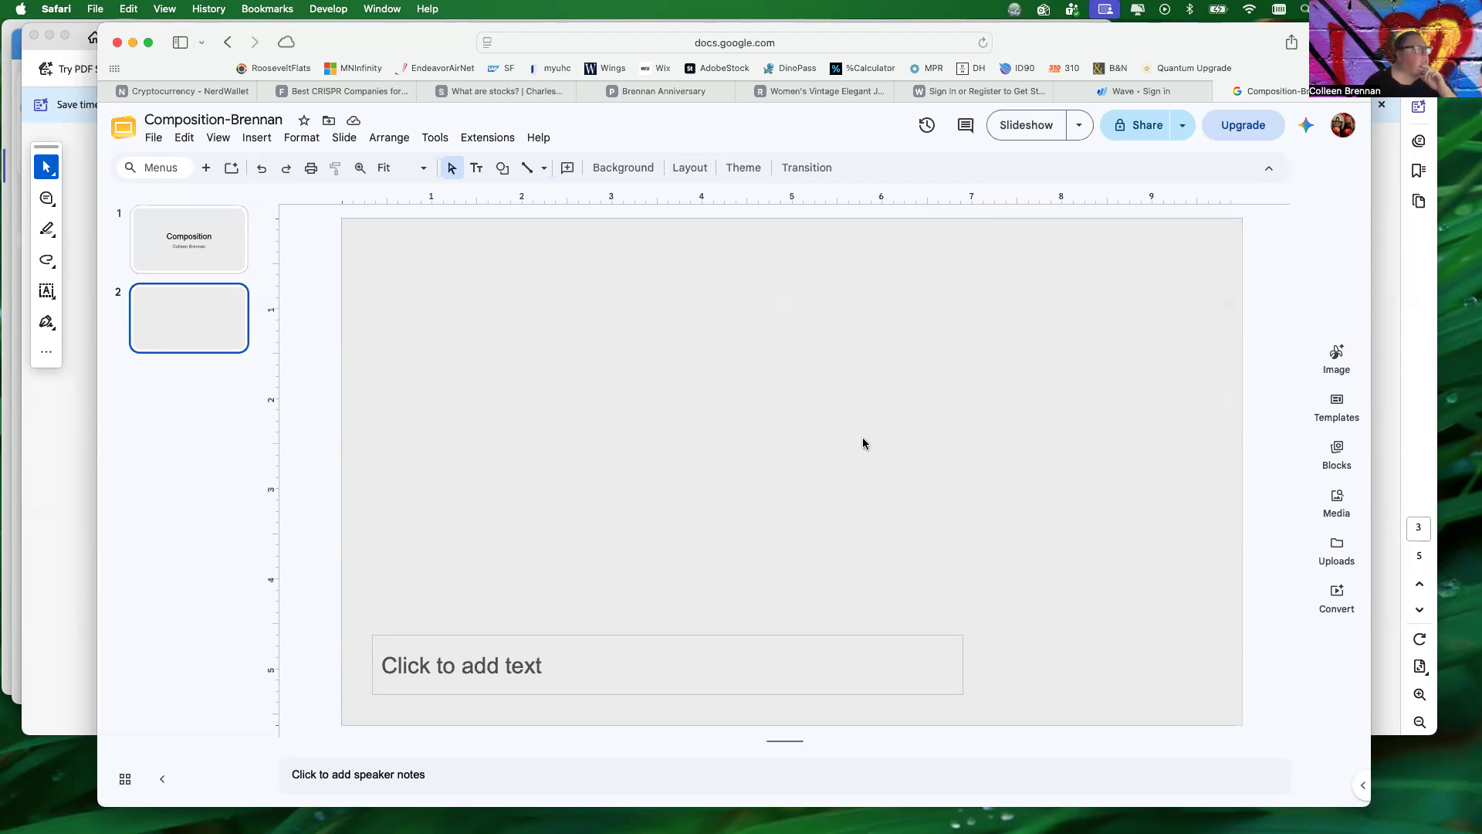
click(518, 635)
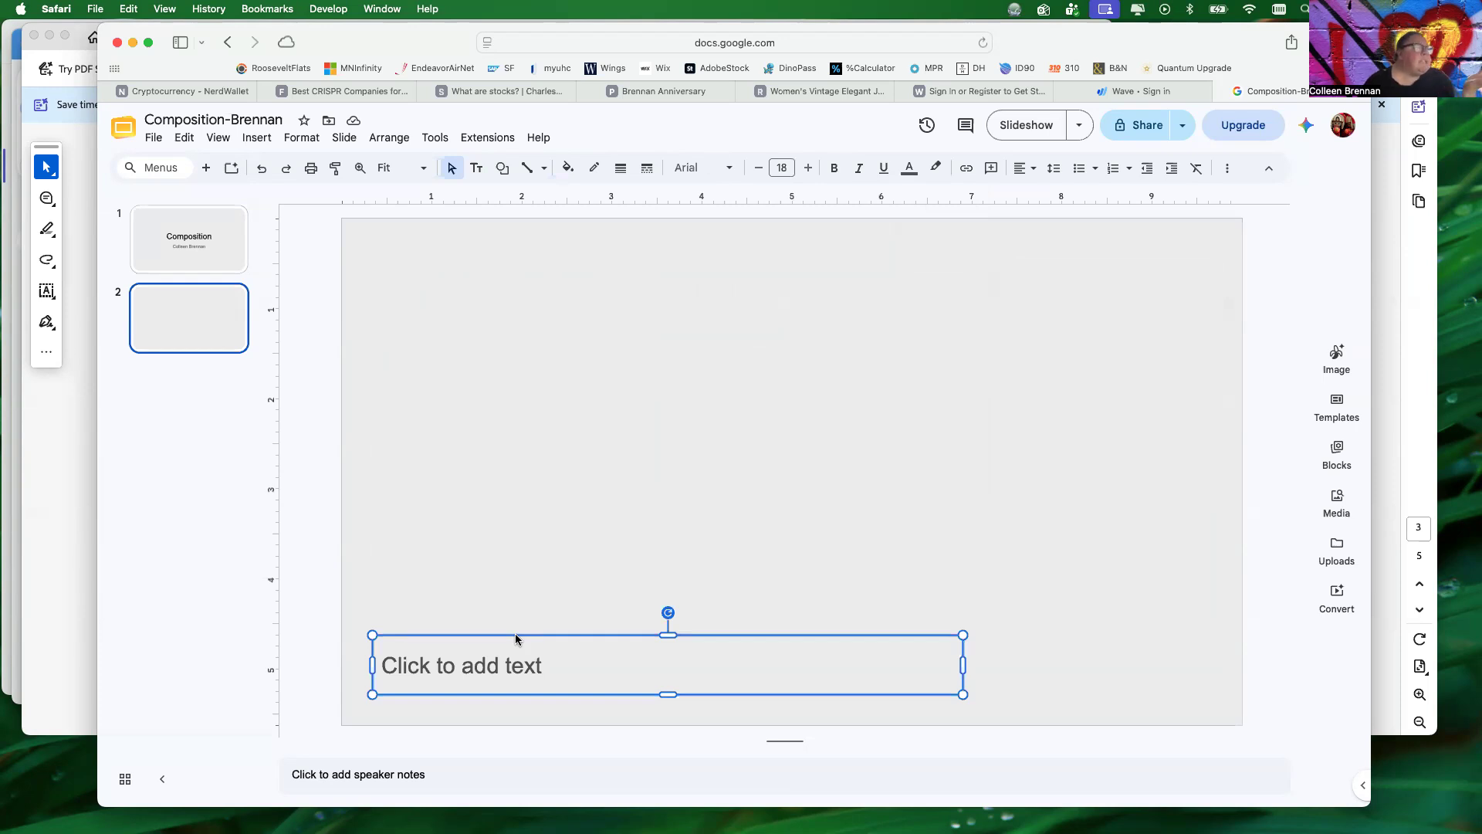
click(332, 514)
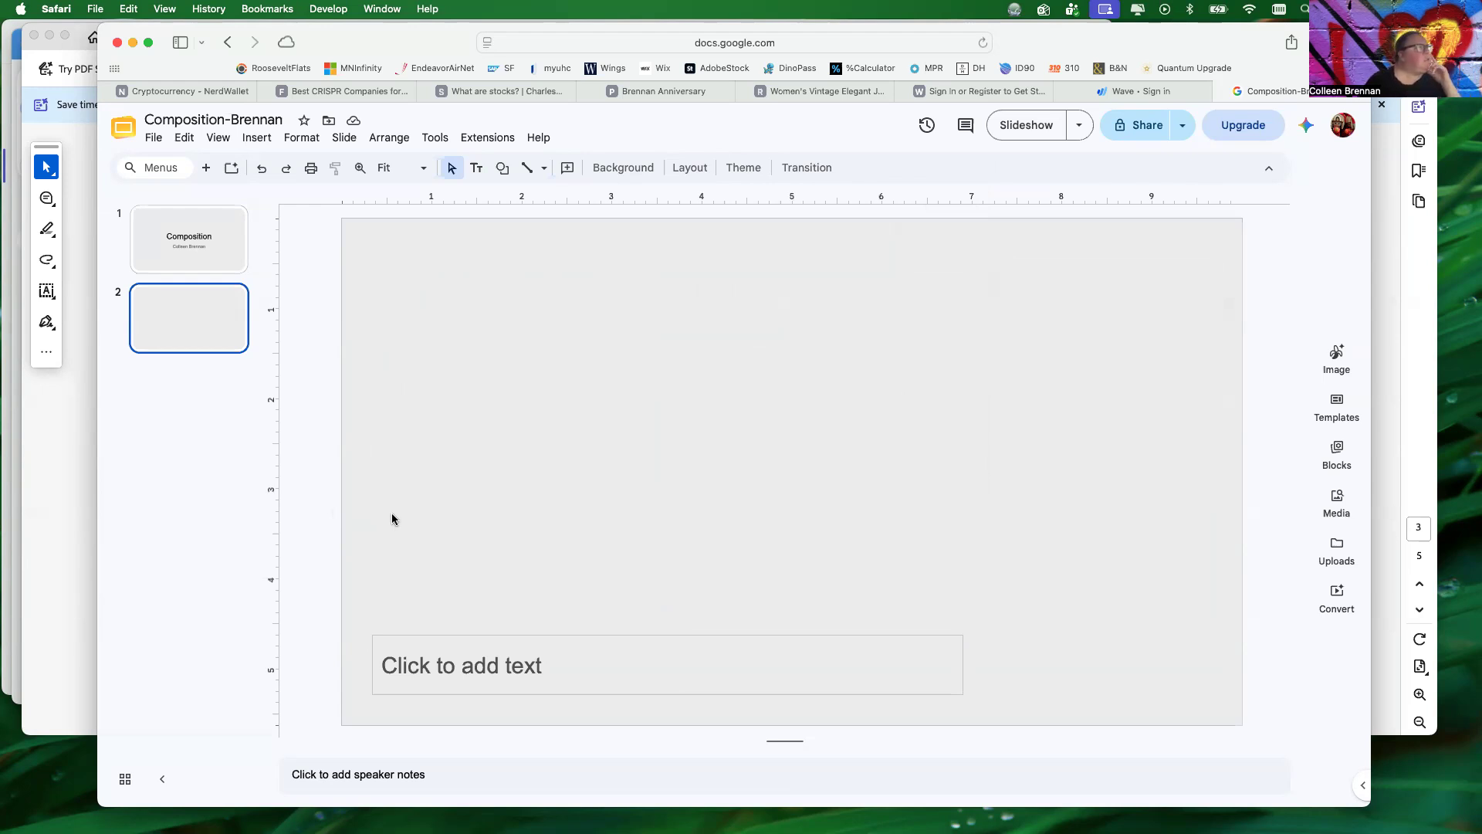
click(688, 168)
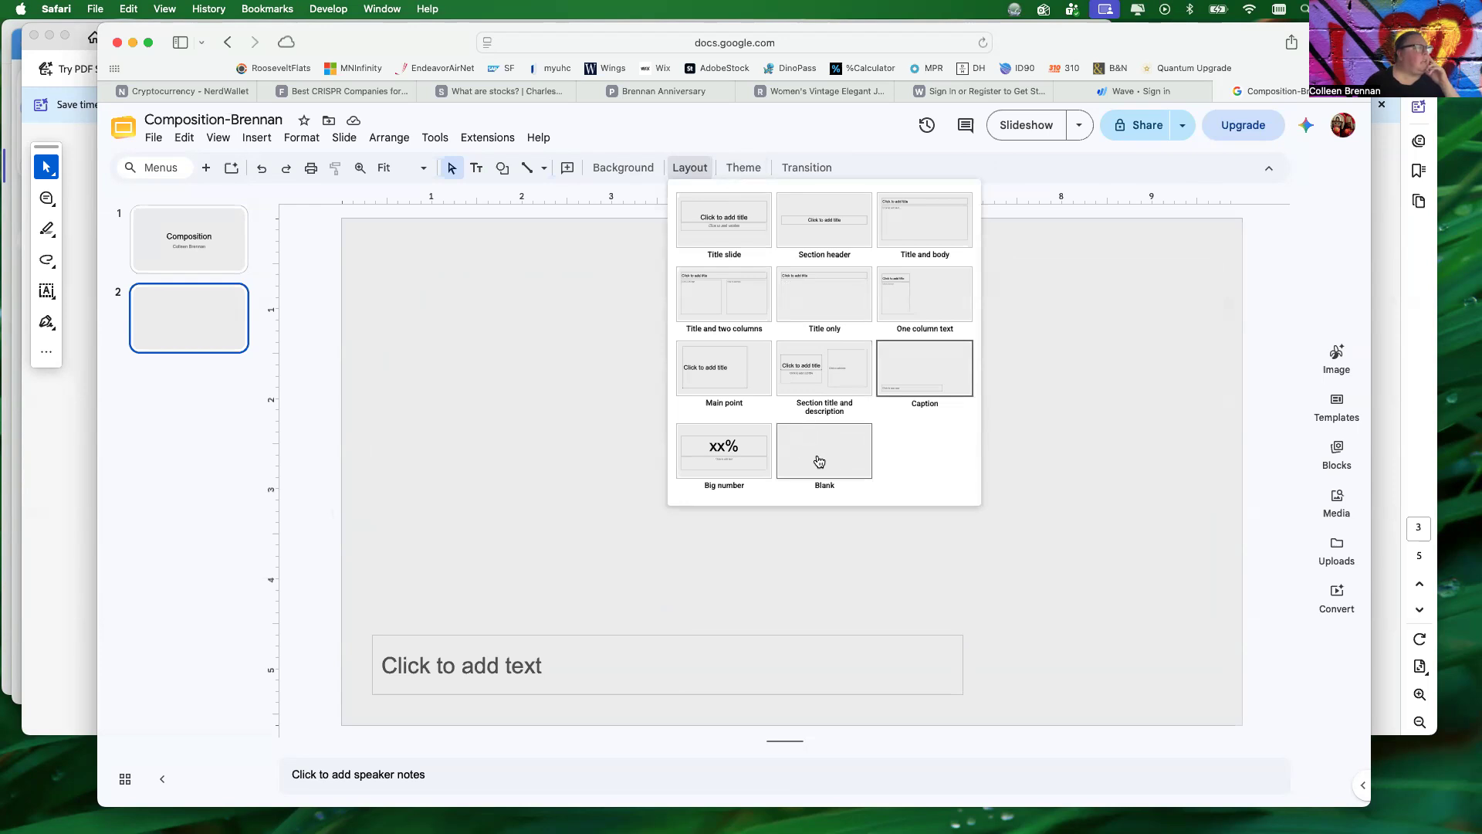
click(464, 513)
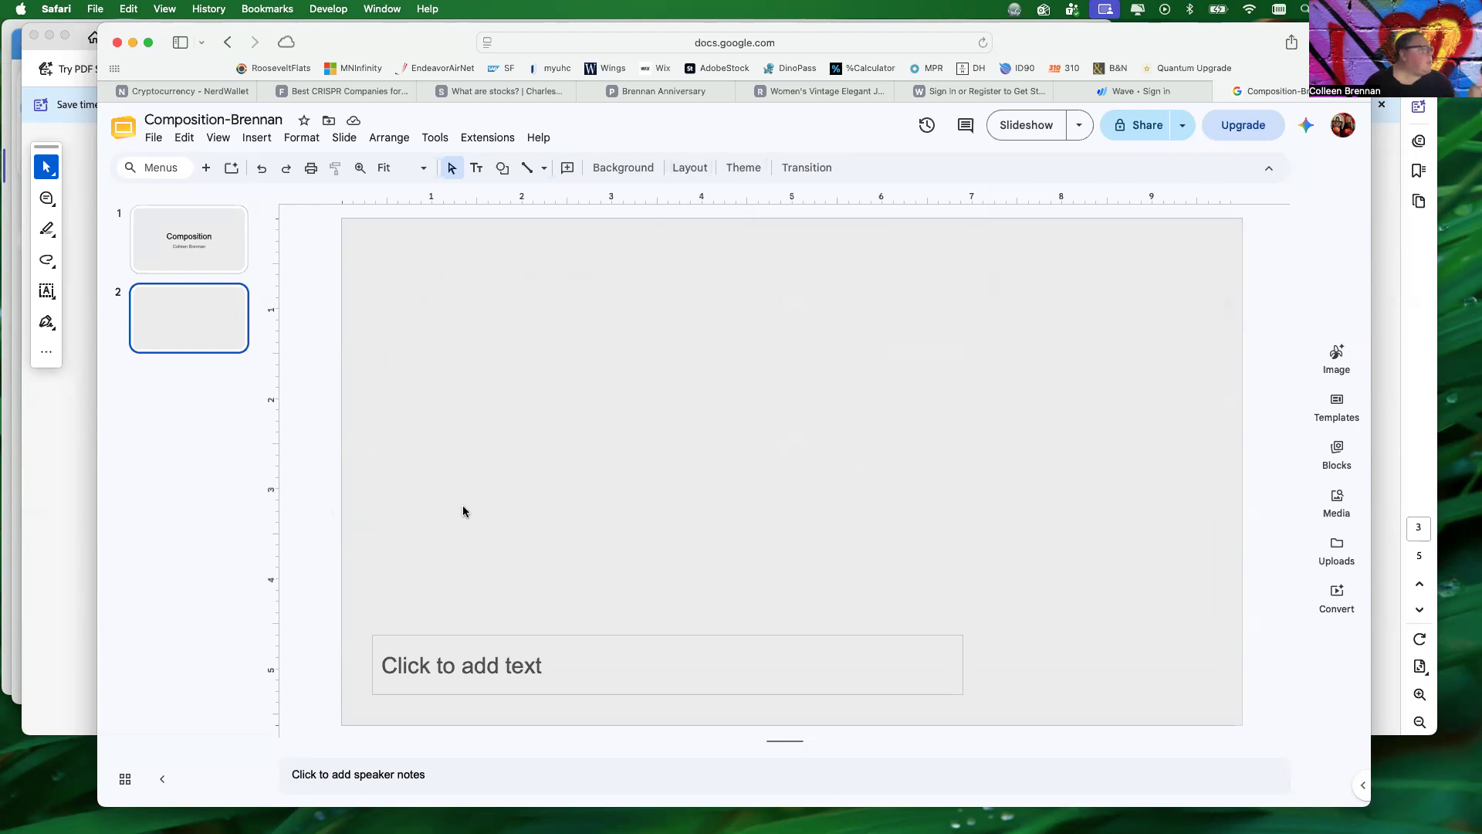
Set the caption placeholder's font size to 10 and widen its box to the right, nearly spanning the slide.
click(450, 634)
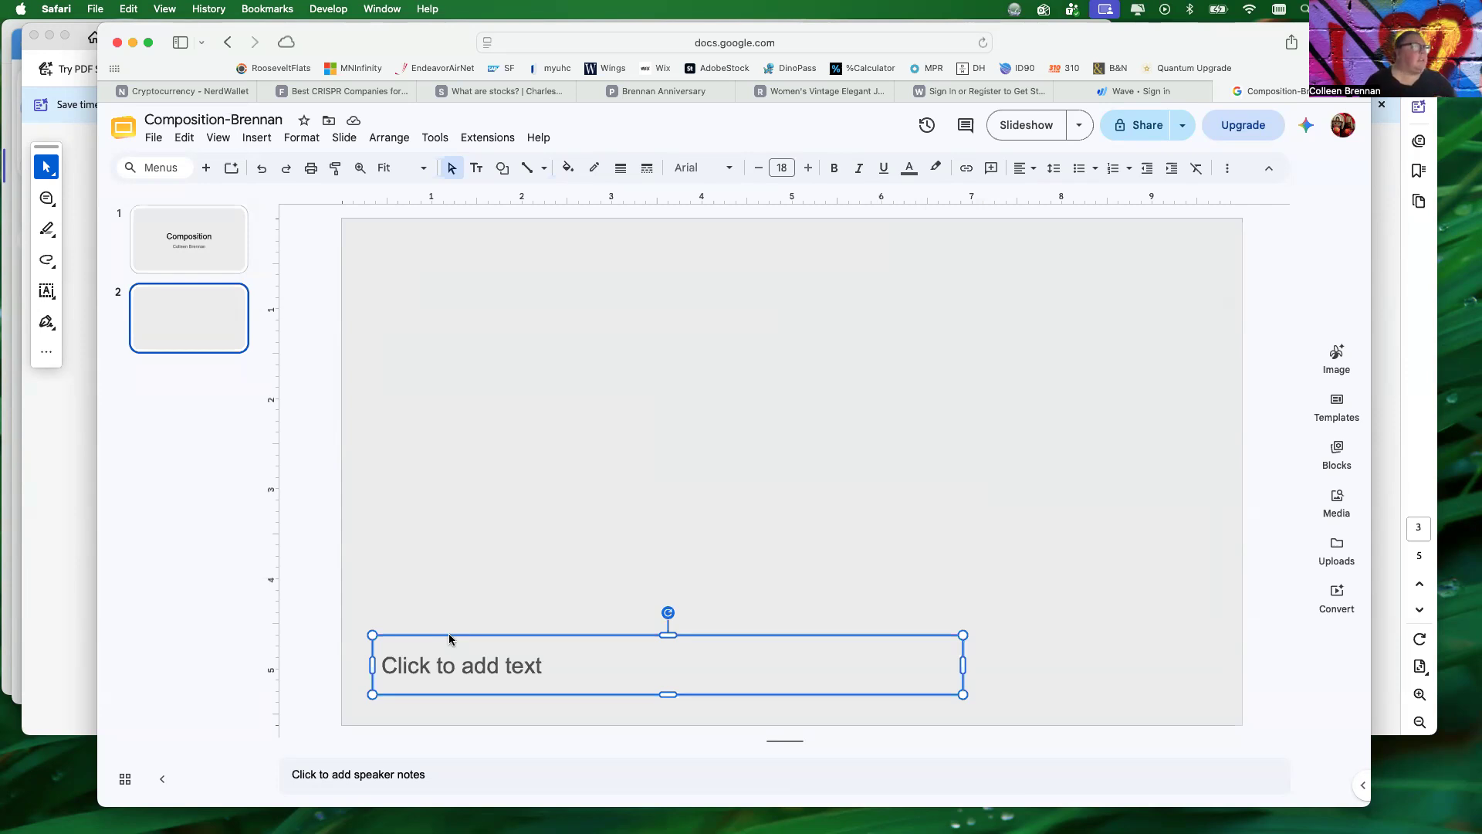
click(782, 168)
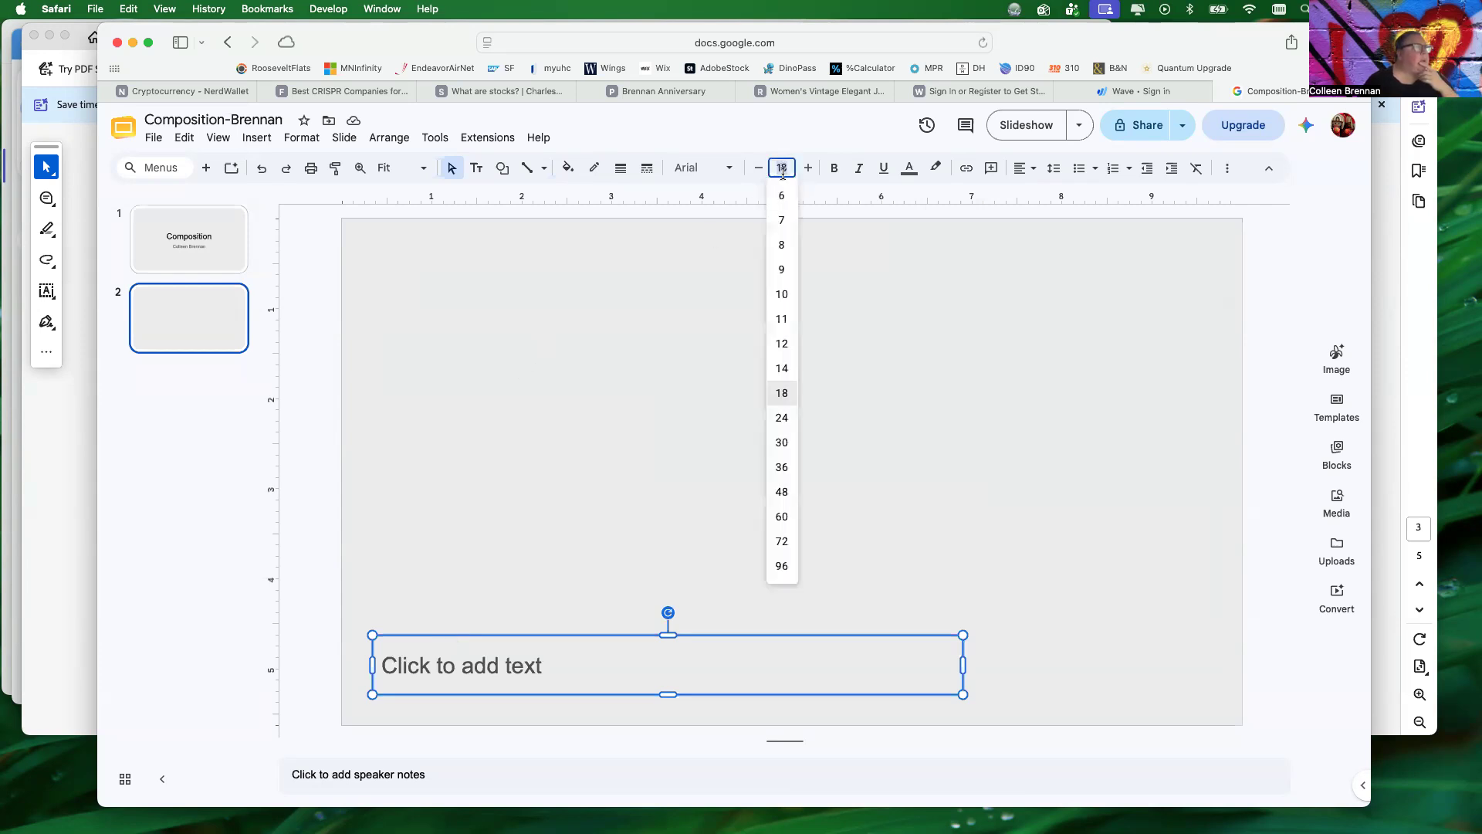
click(780, 296)
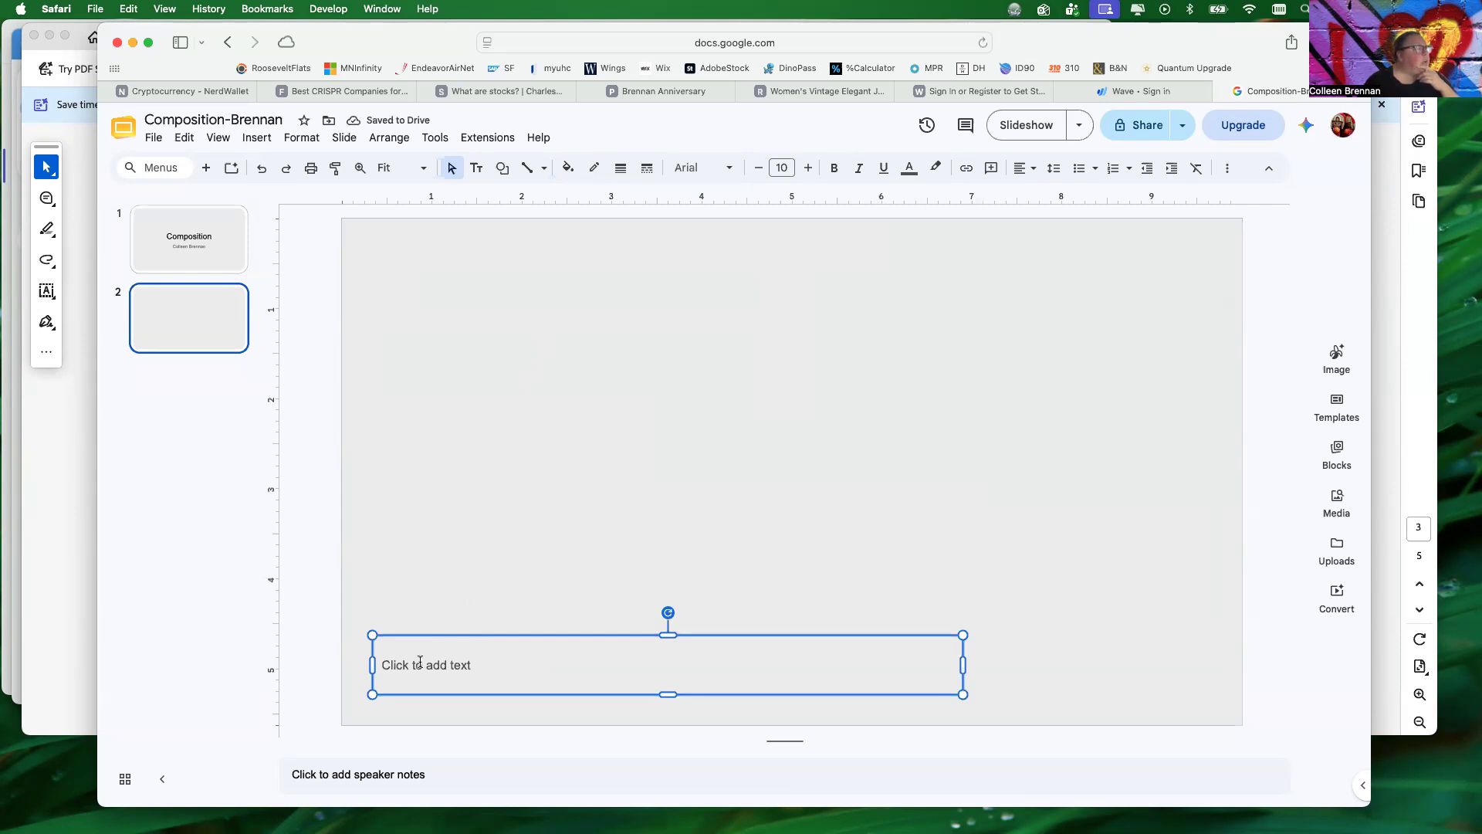
drag(963, 665, 1212, 671)
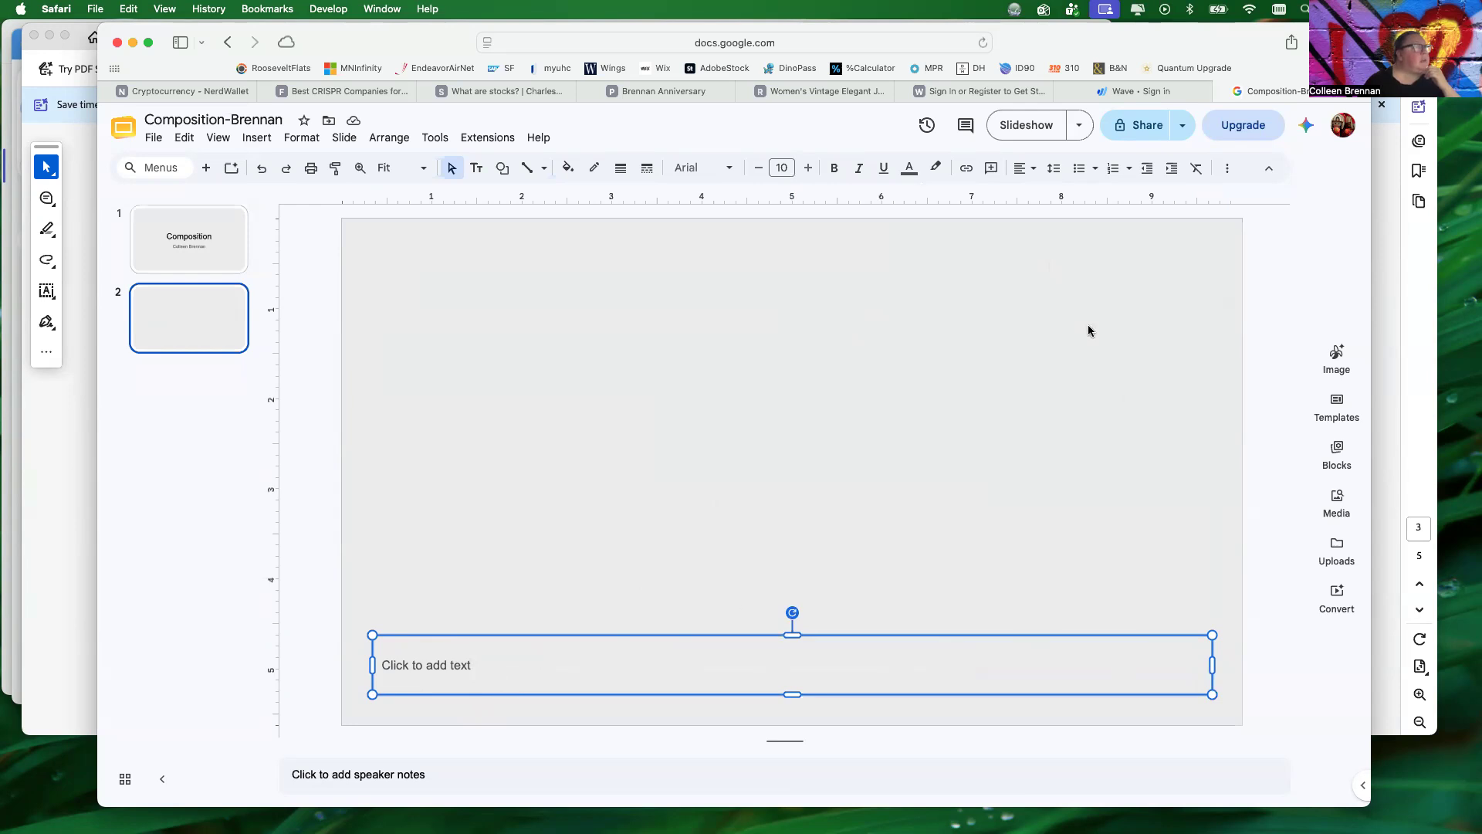
Align the text to the top of the caption placeholder on slide 2.
click(1019, 171)
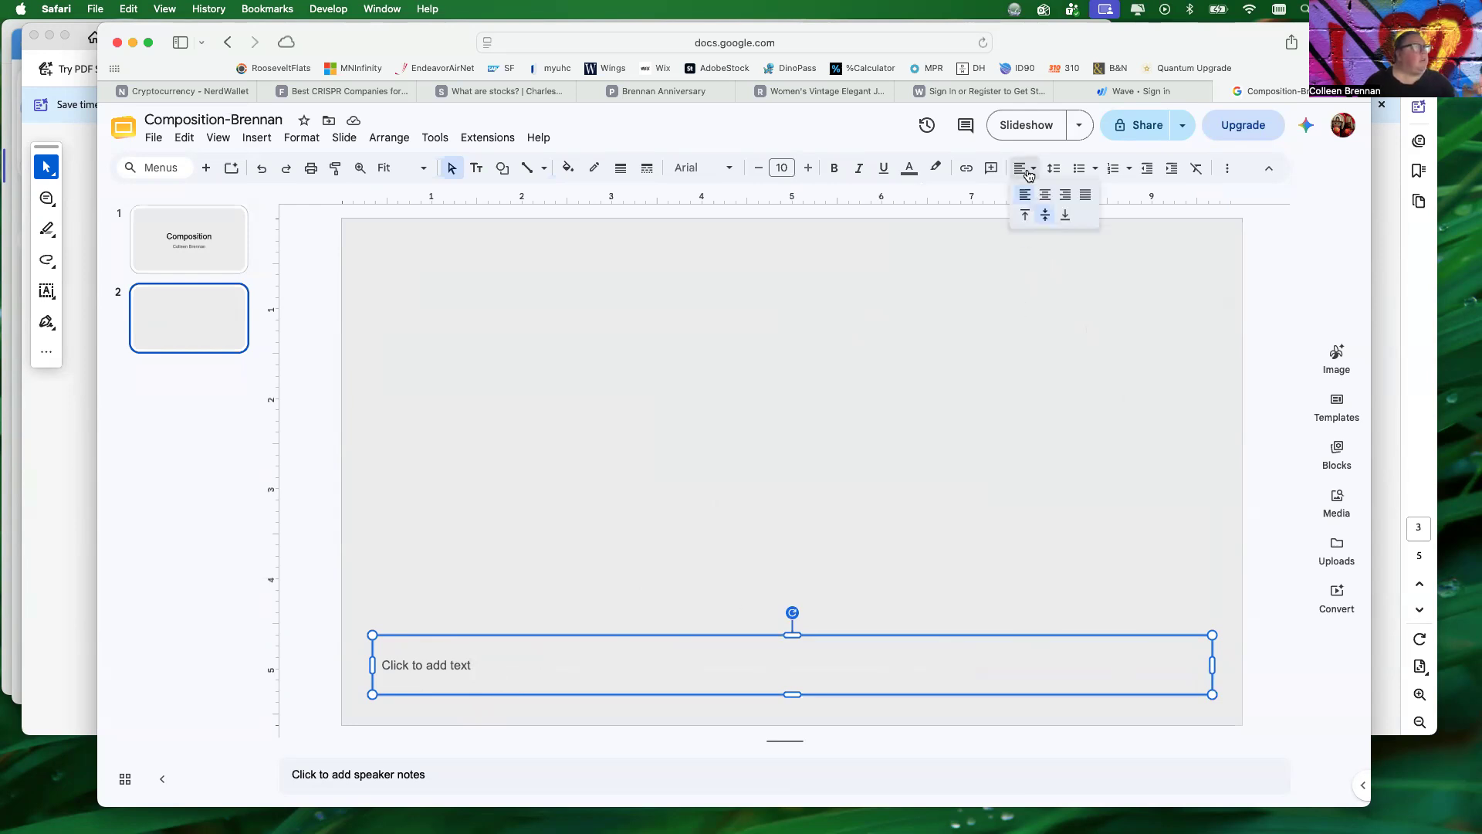
click(1024, 215)
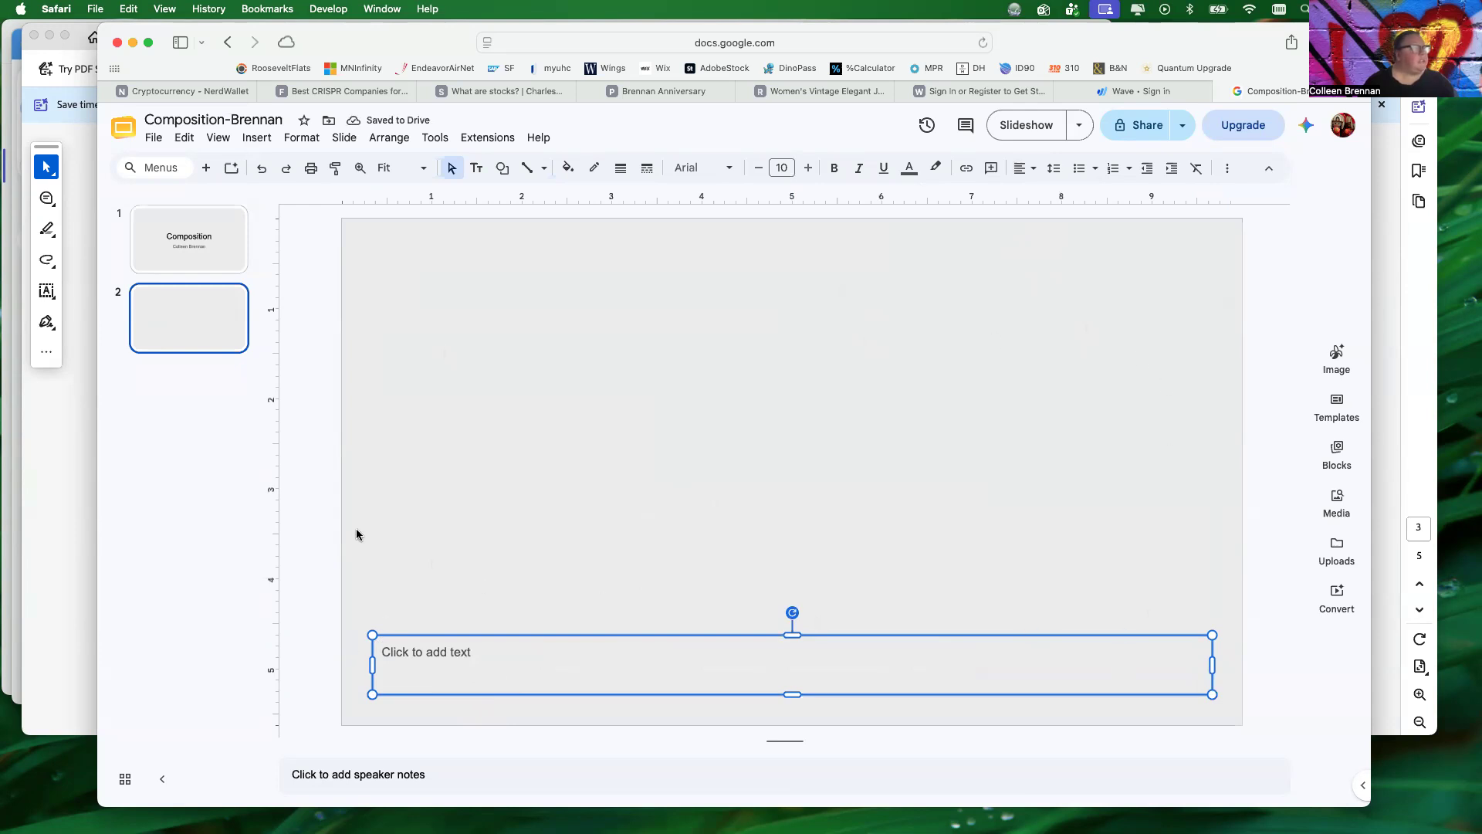
click(310, 490)
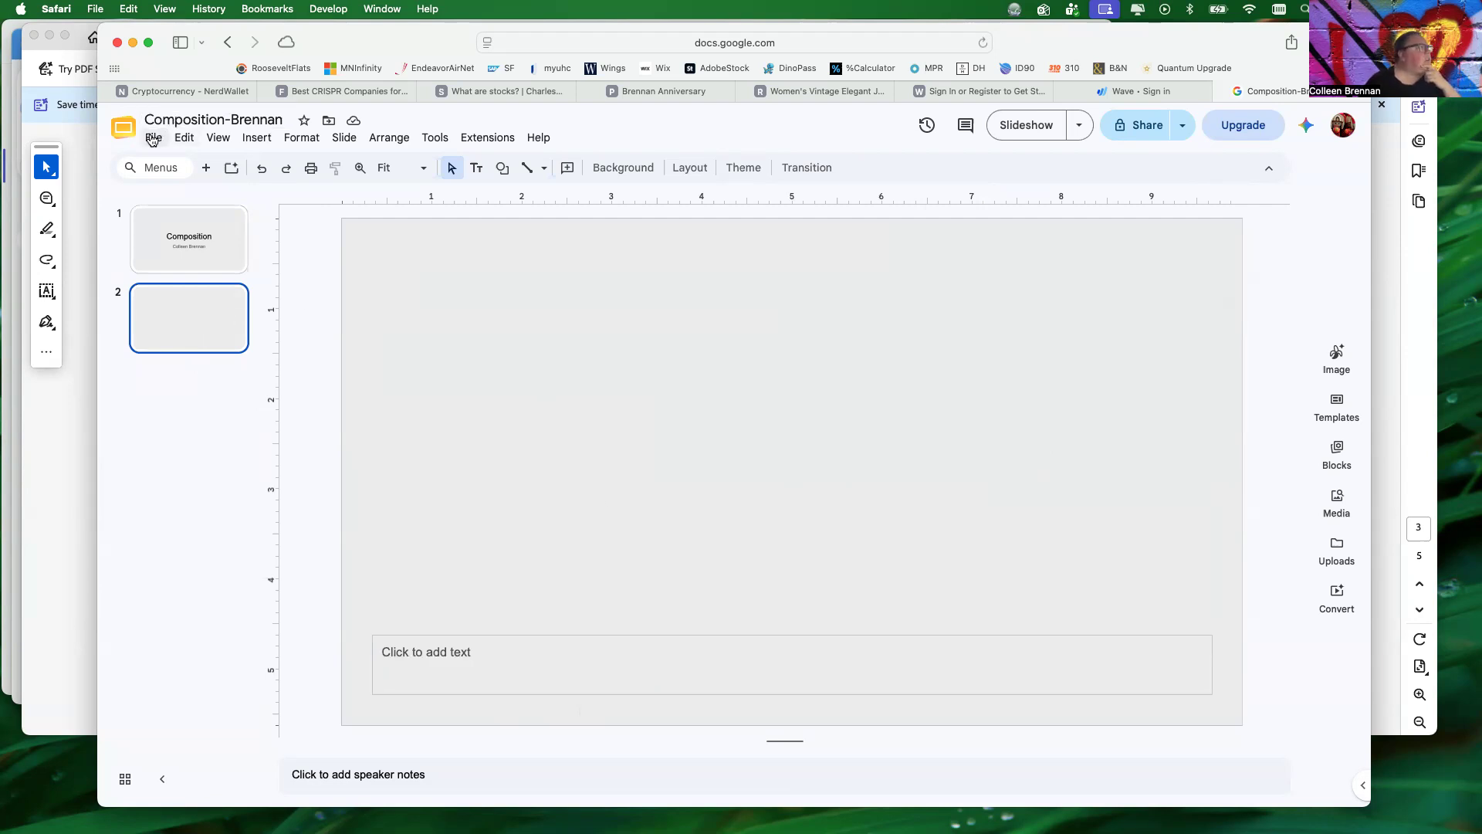
Duplicate the caption slide three times to make slides 3, 4 and 5.
click(180, 138)
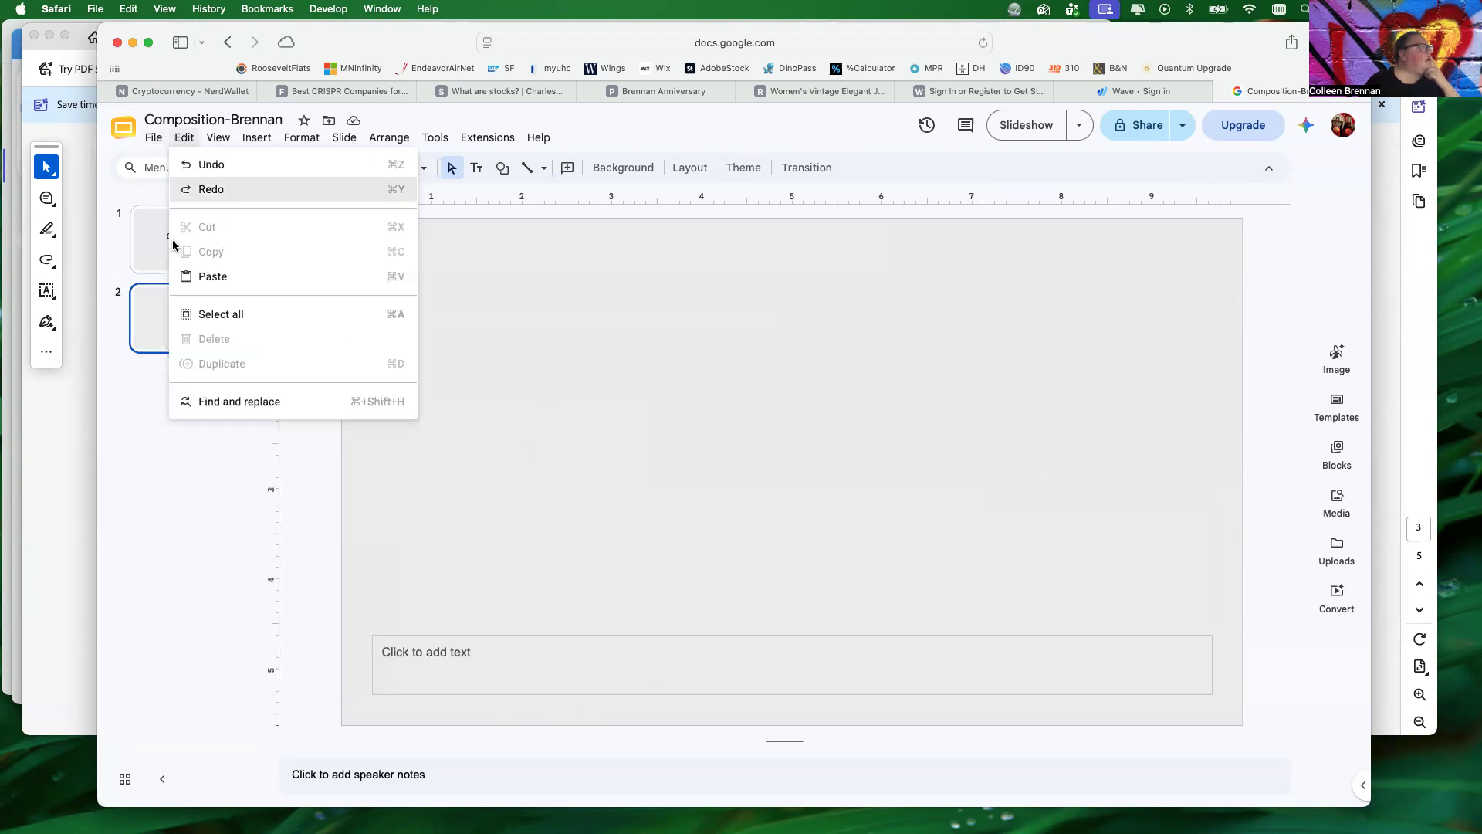
click(131, 458)
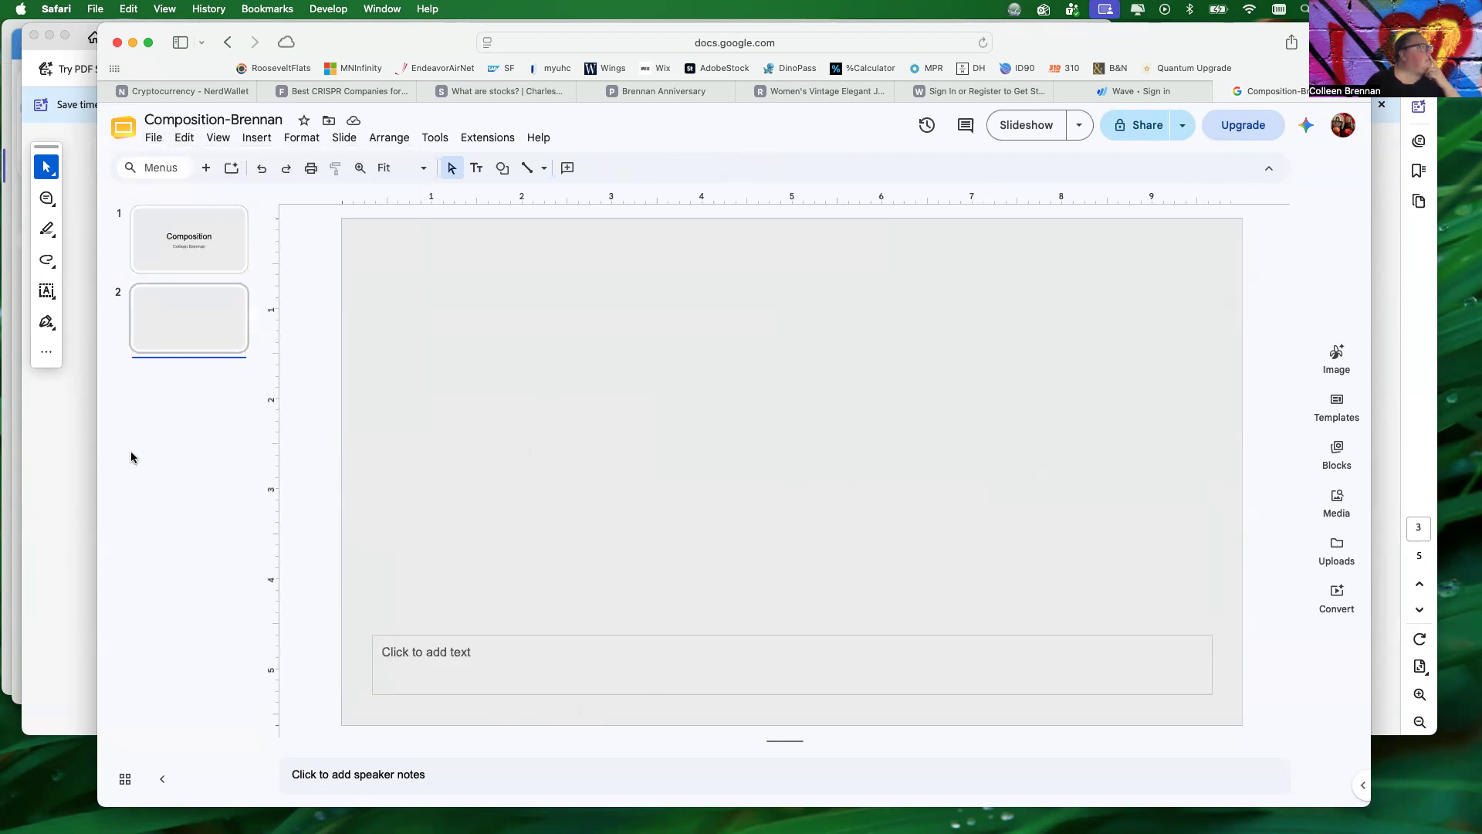
click(171, 330)
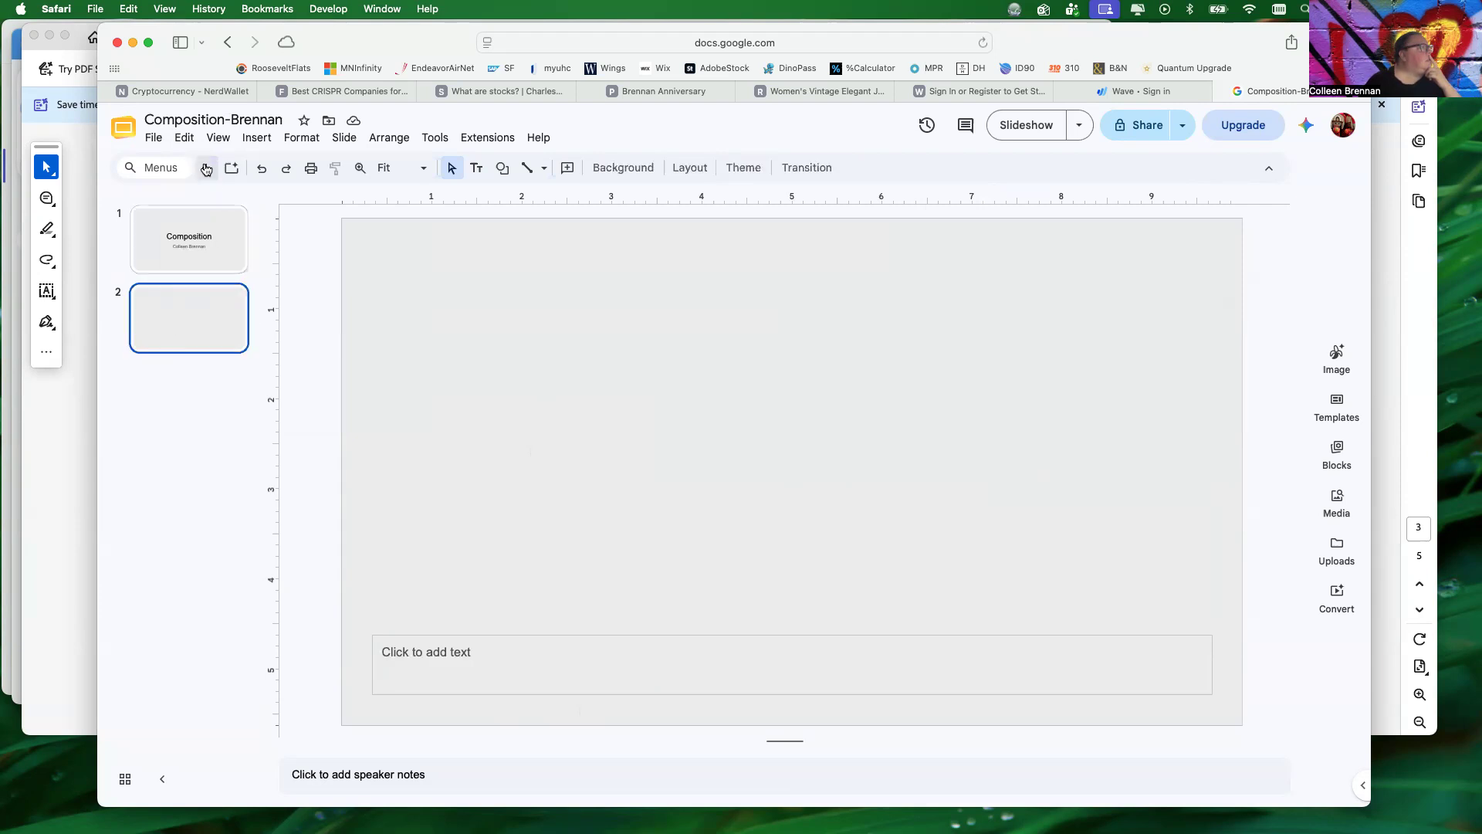
click(186, 138)
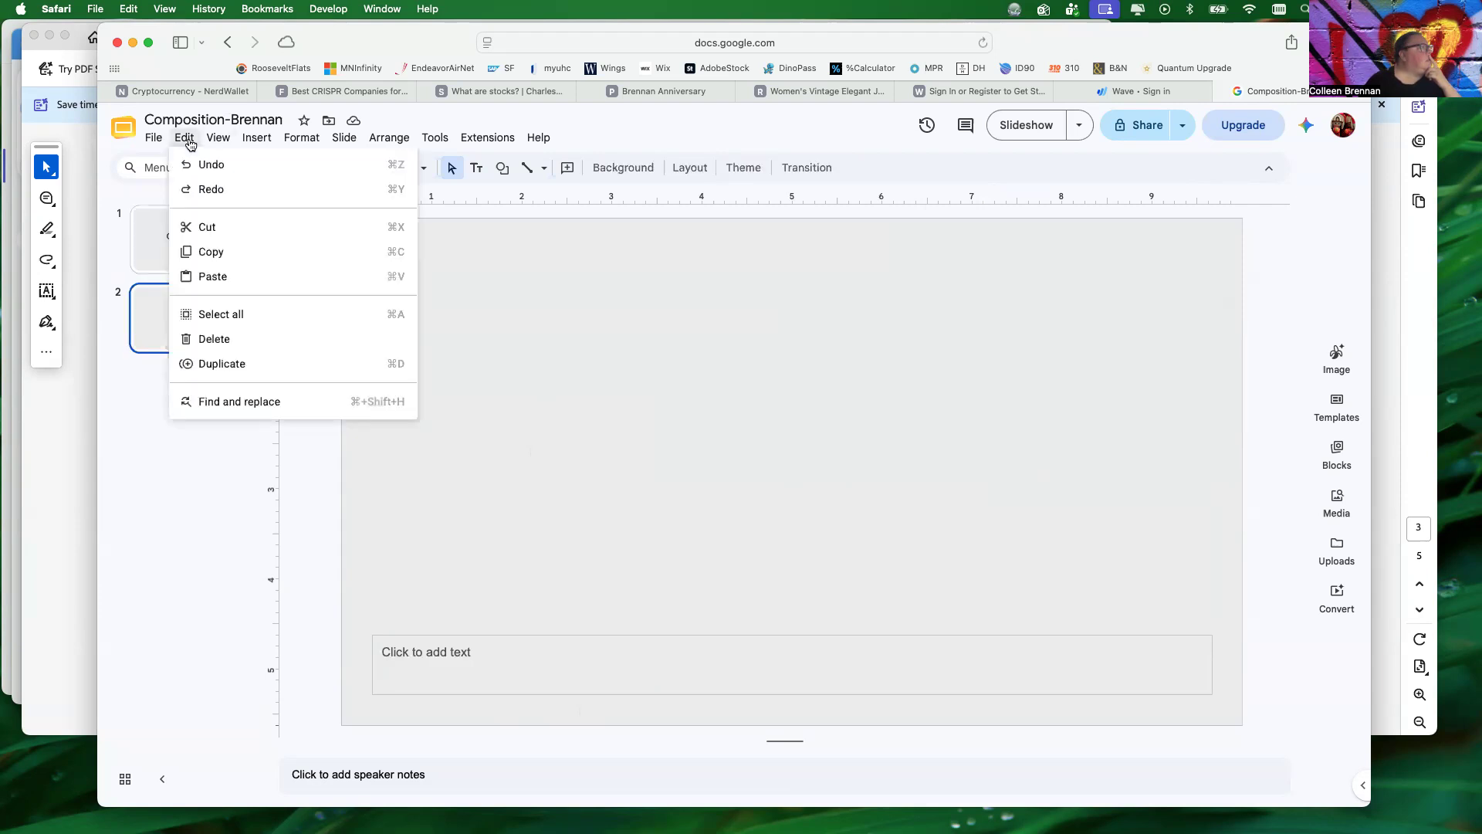
click(237, 365)
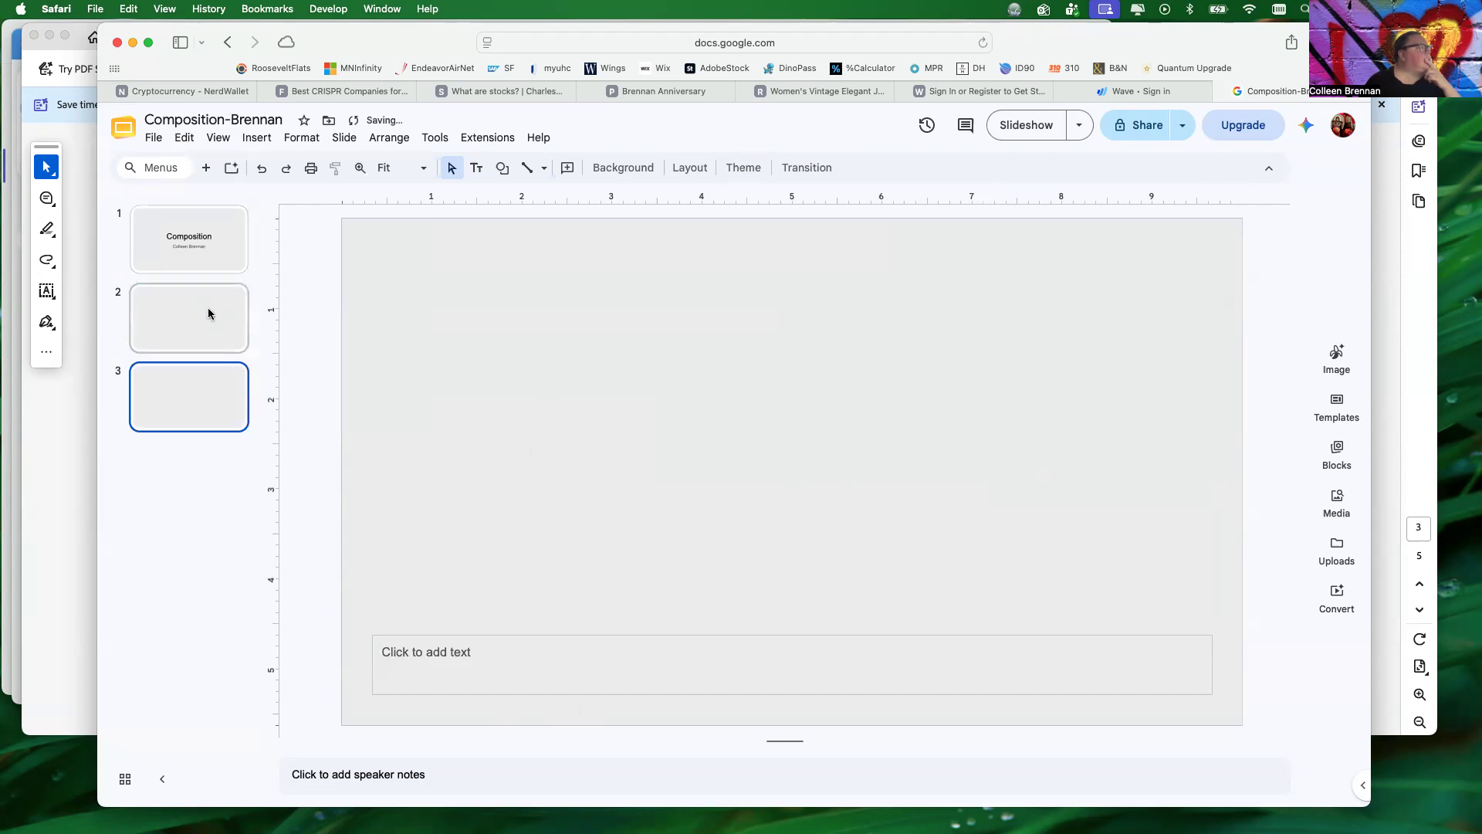
click(185, 138)
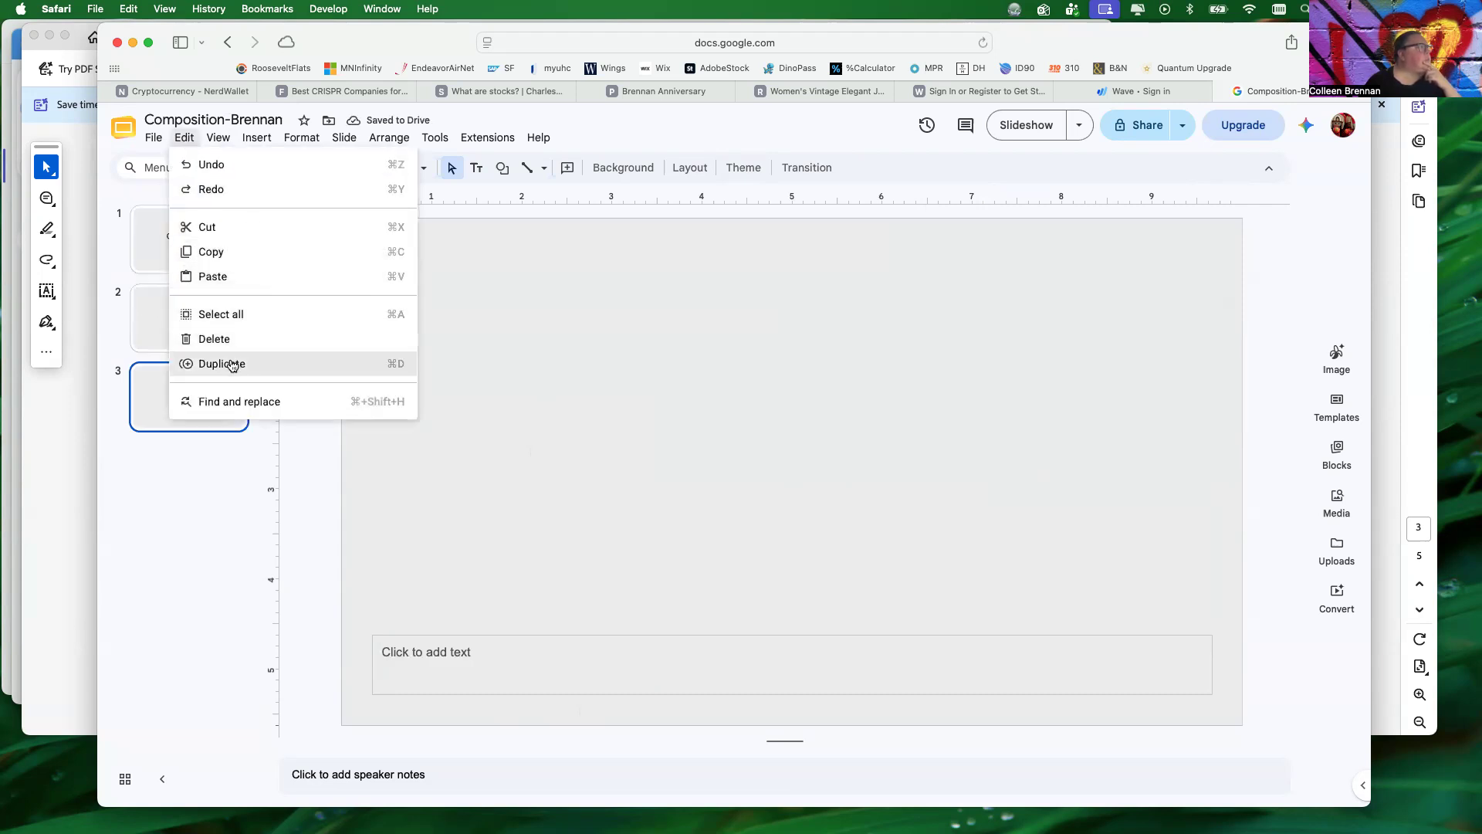
click(231, 365)
click(187, 138)
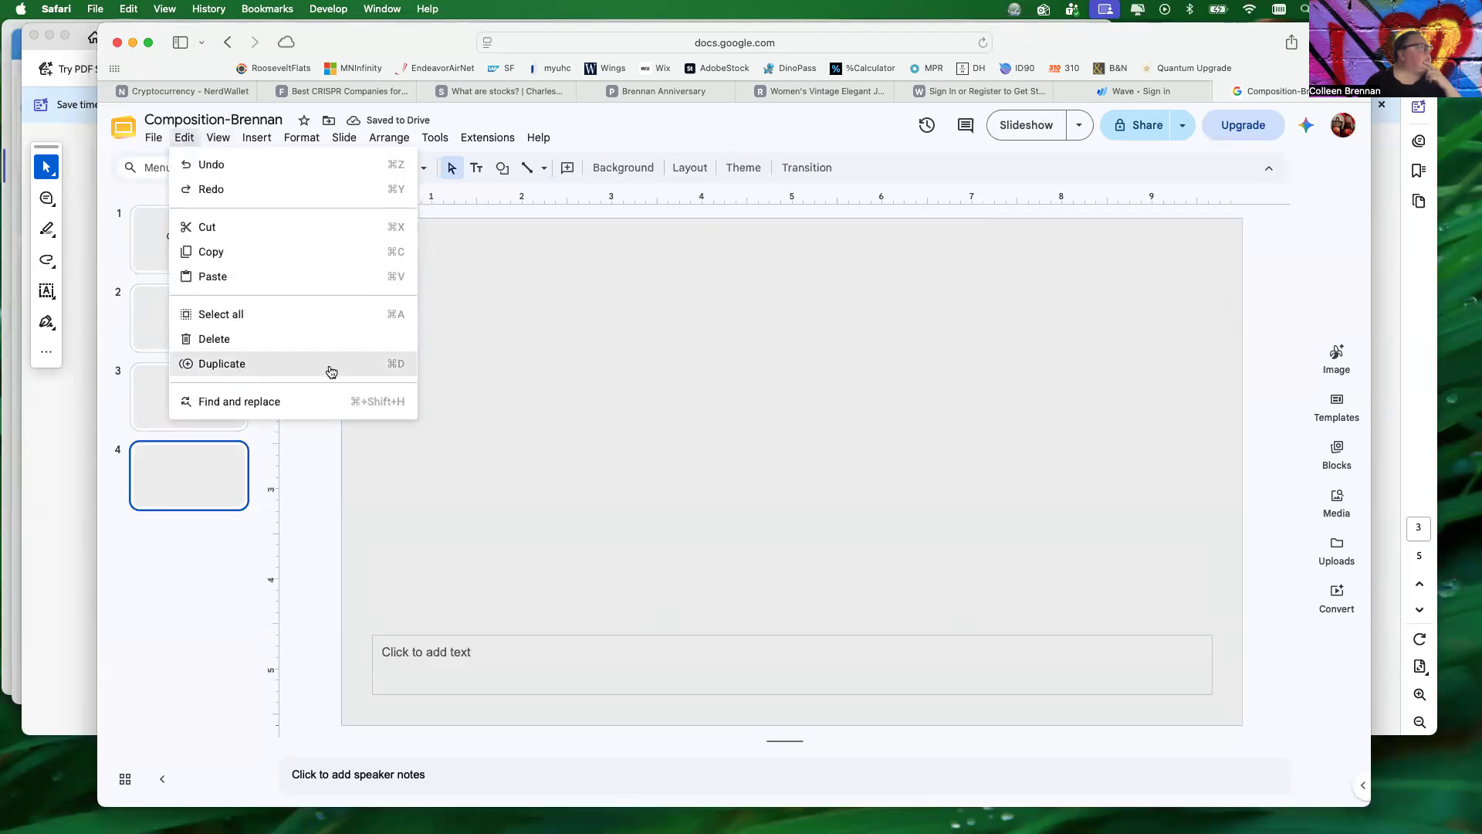
click(398, 372)
click(178, 336)
click(181, 427)
click(186, 475)
click(173, 575)
Insert the image JapanToriis2.JPG from the computer's Desktop folder on slide 2.
click(188, 288)
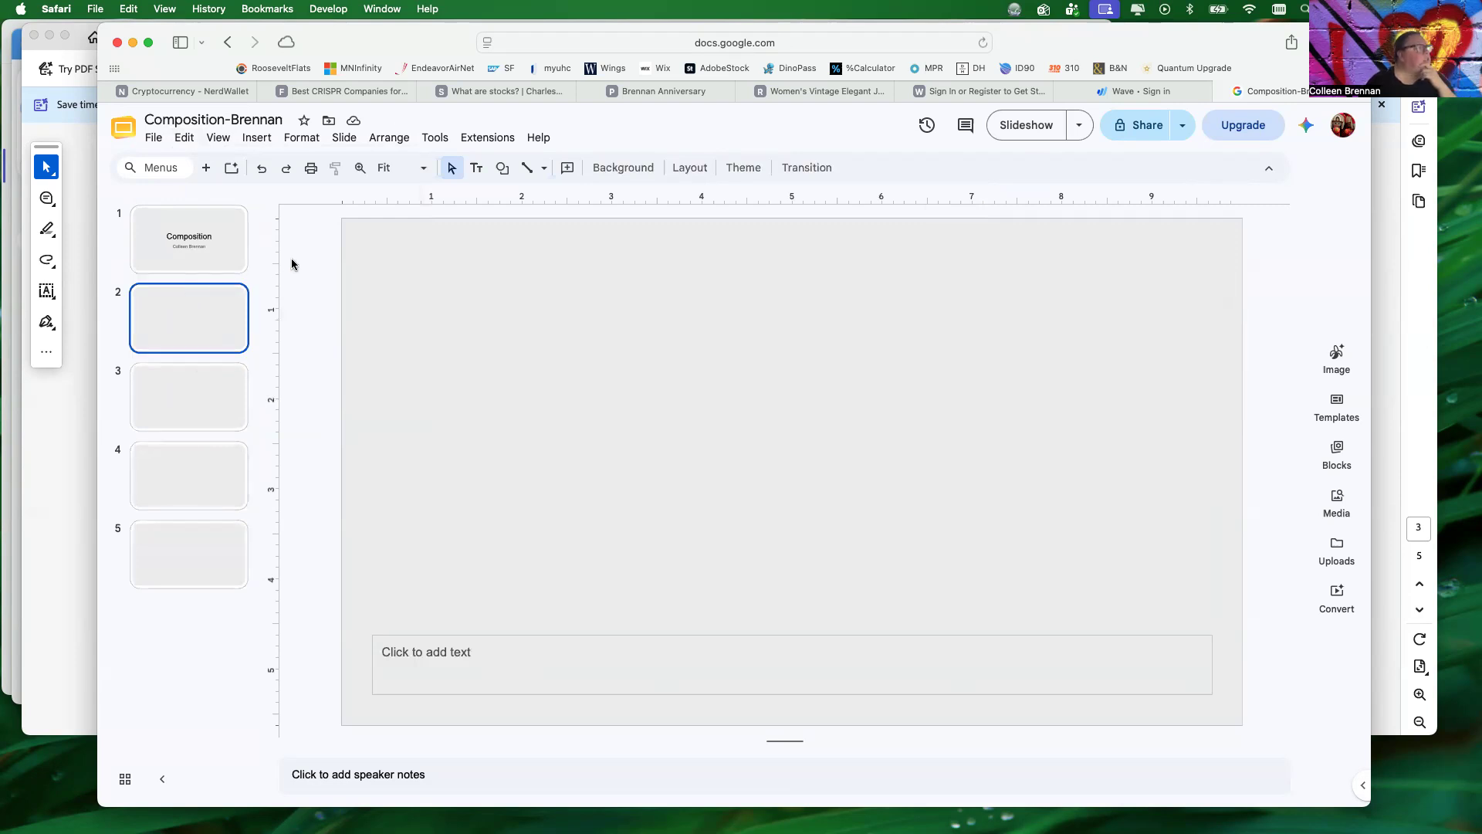
click(187, 139)
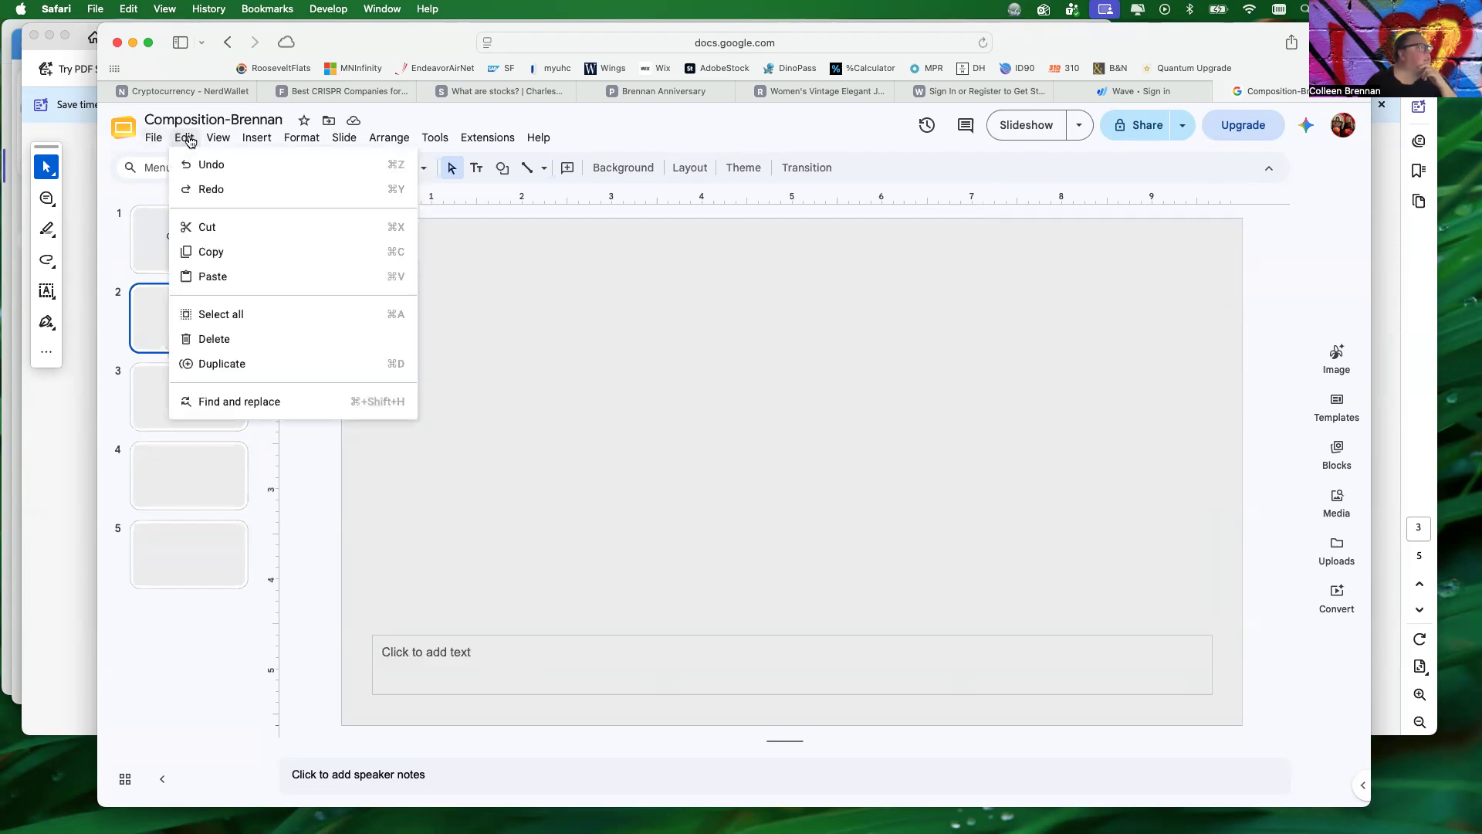
mouse_move(158, 141)
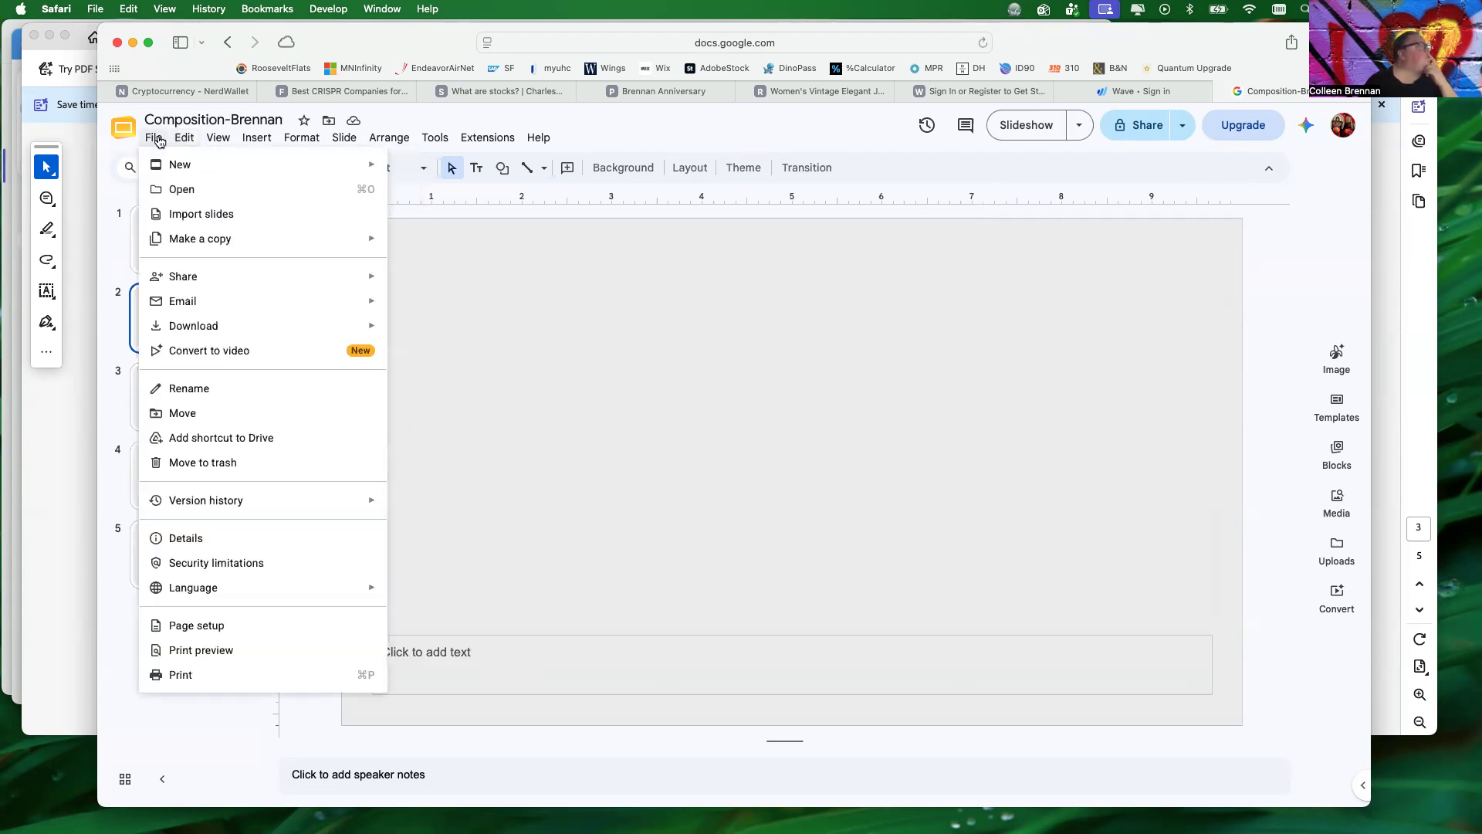
mouse_move(256, 139)
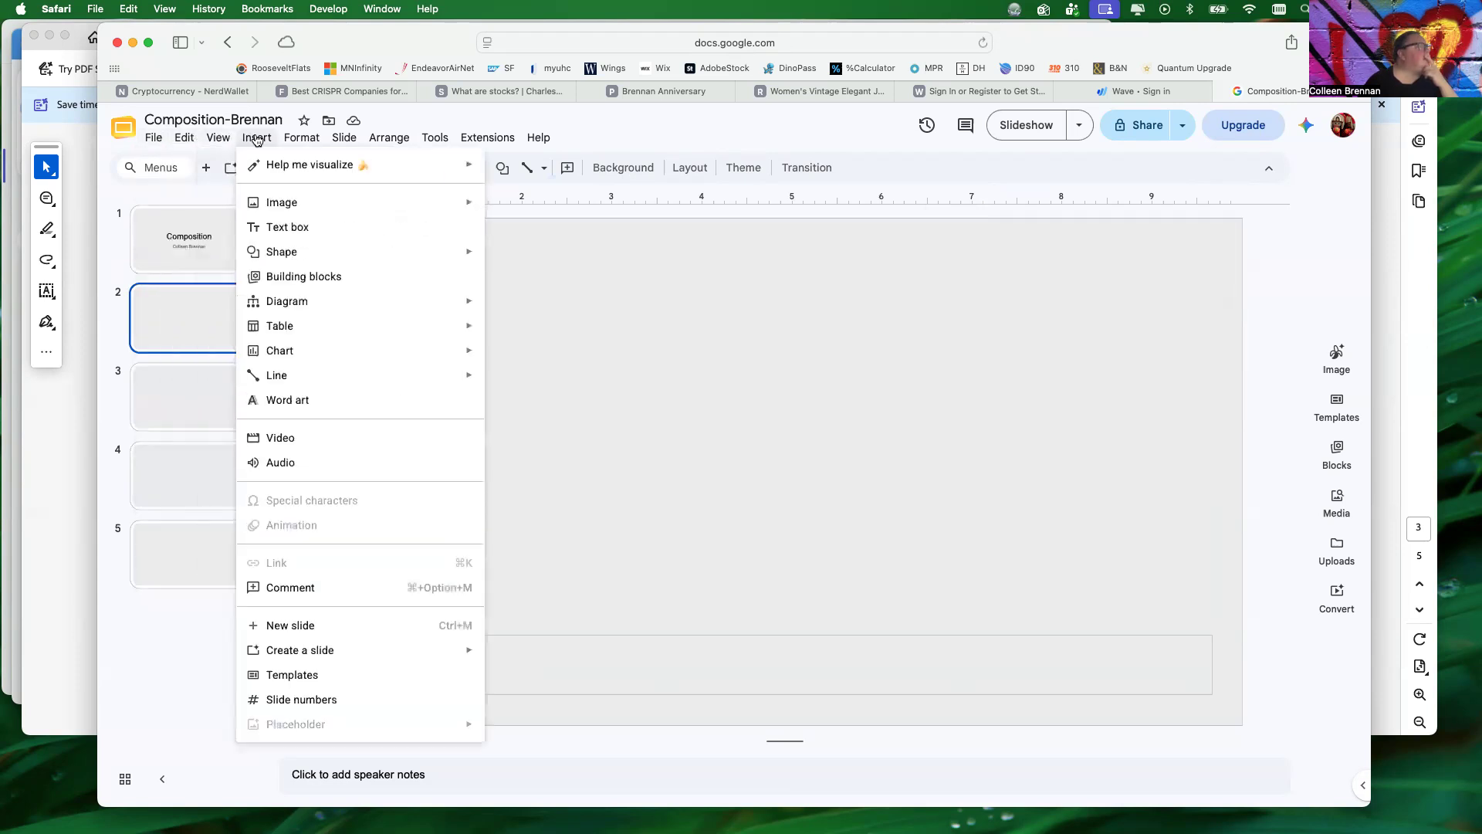
mouse_move(276, 203)
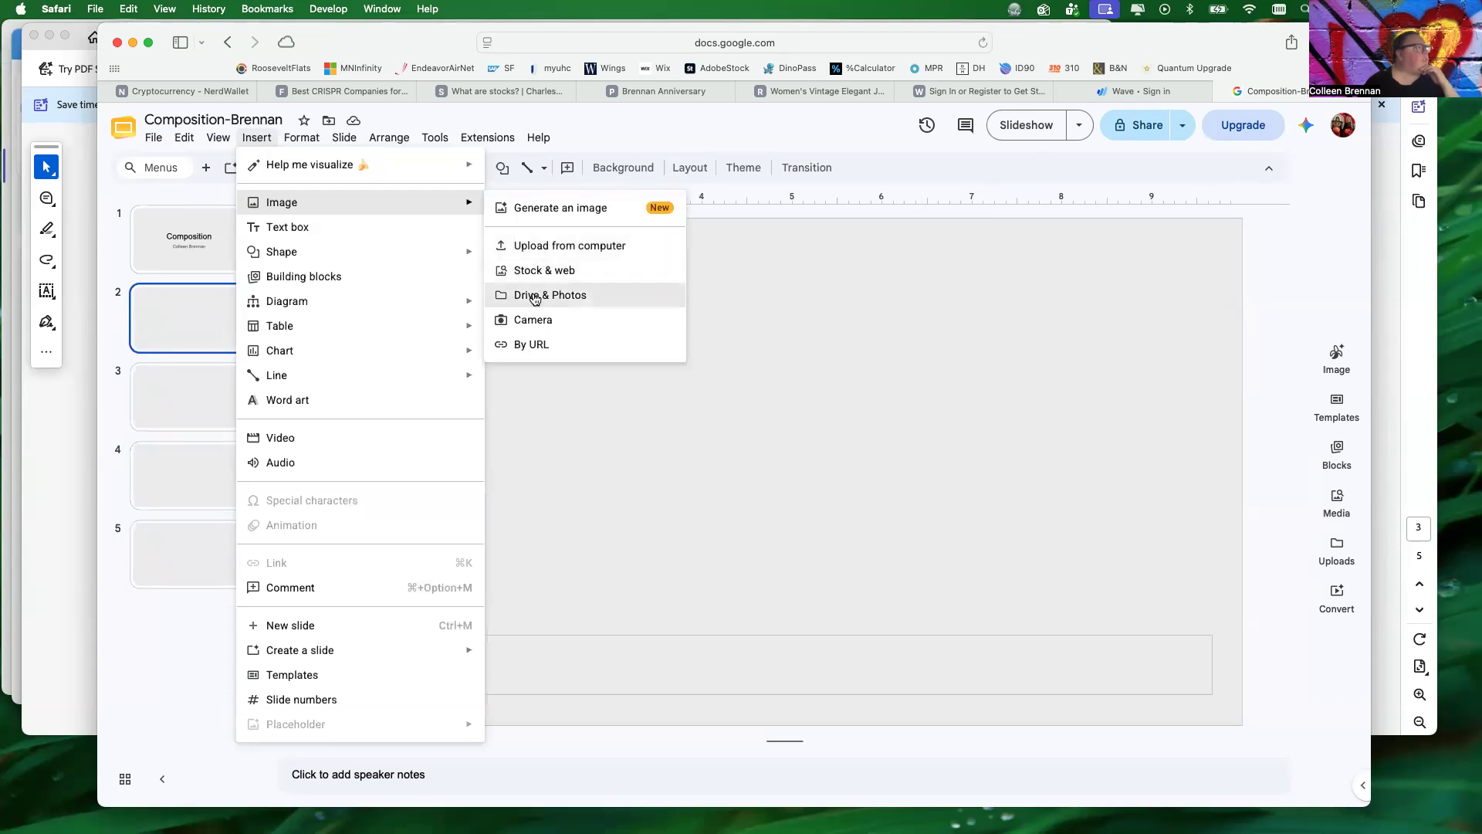
click(532, 247)
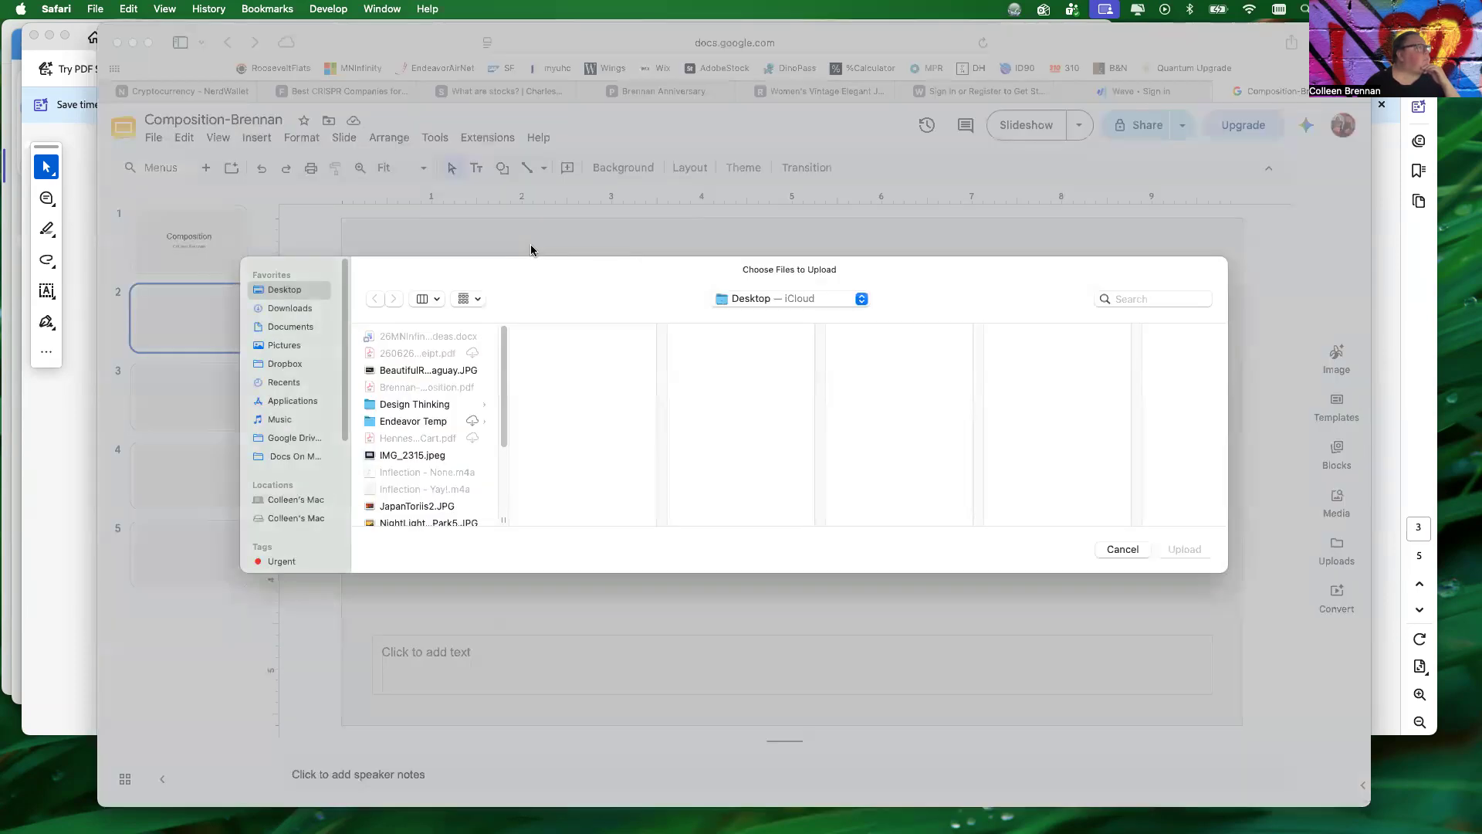
click(405, 508)
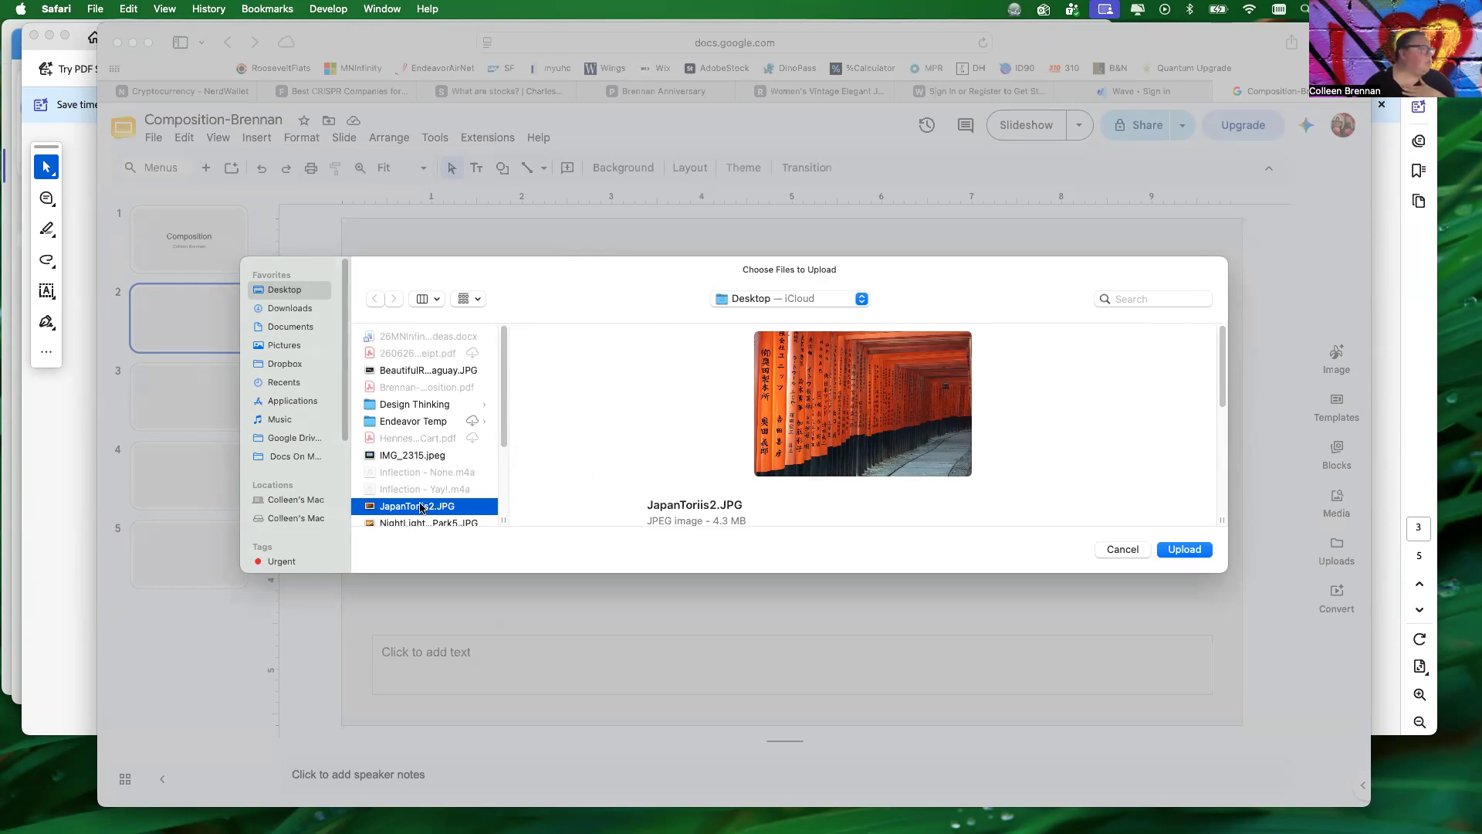
click(1184, 550)
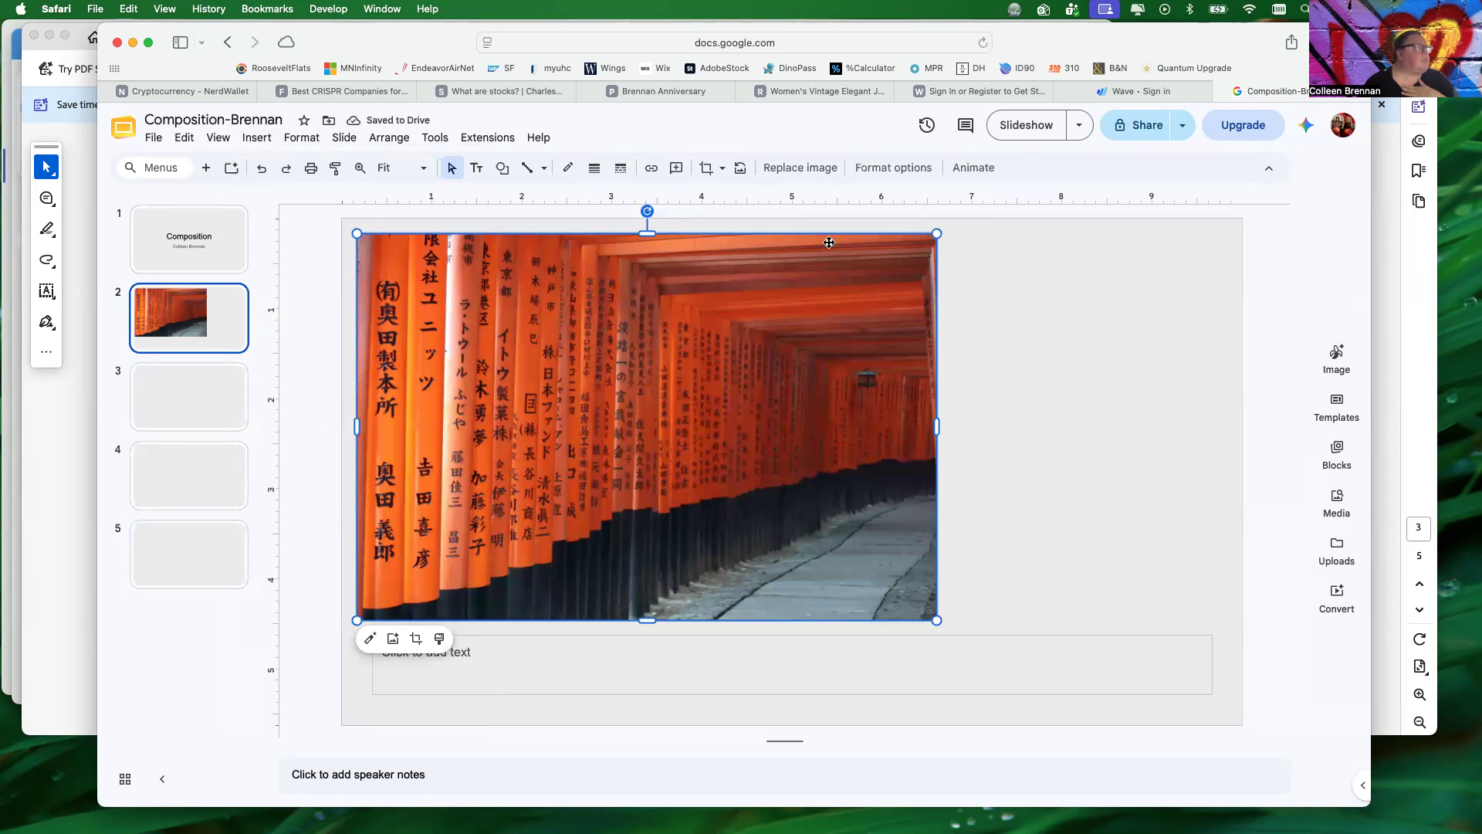
Center the torii gate photo horizontally on slide 2, above the caption box.
click(712, 460)
drag(712, 460, 855, 466)
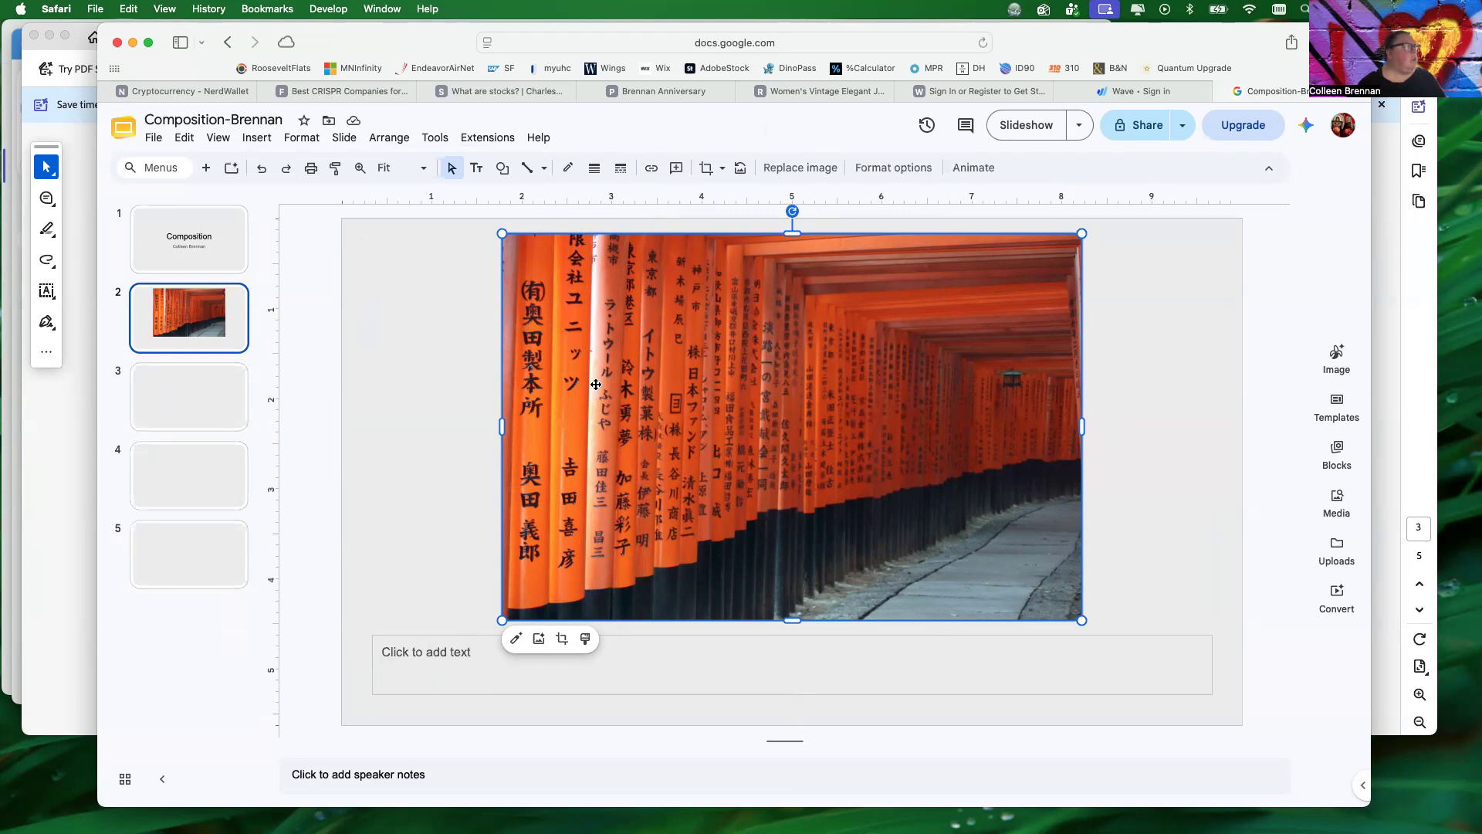
click(320, 364)
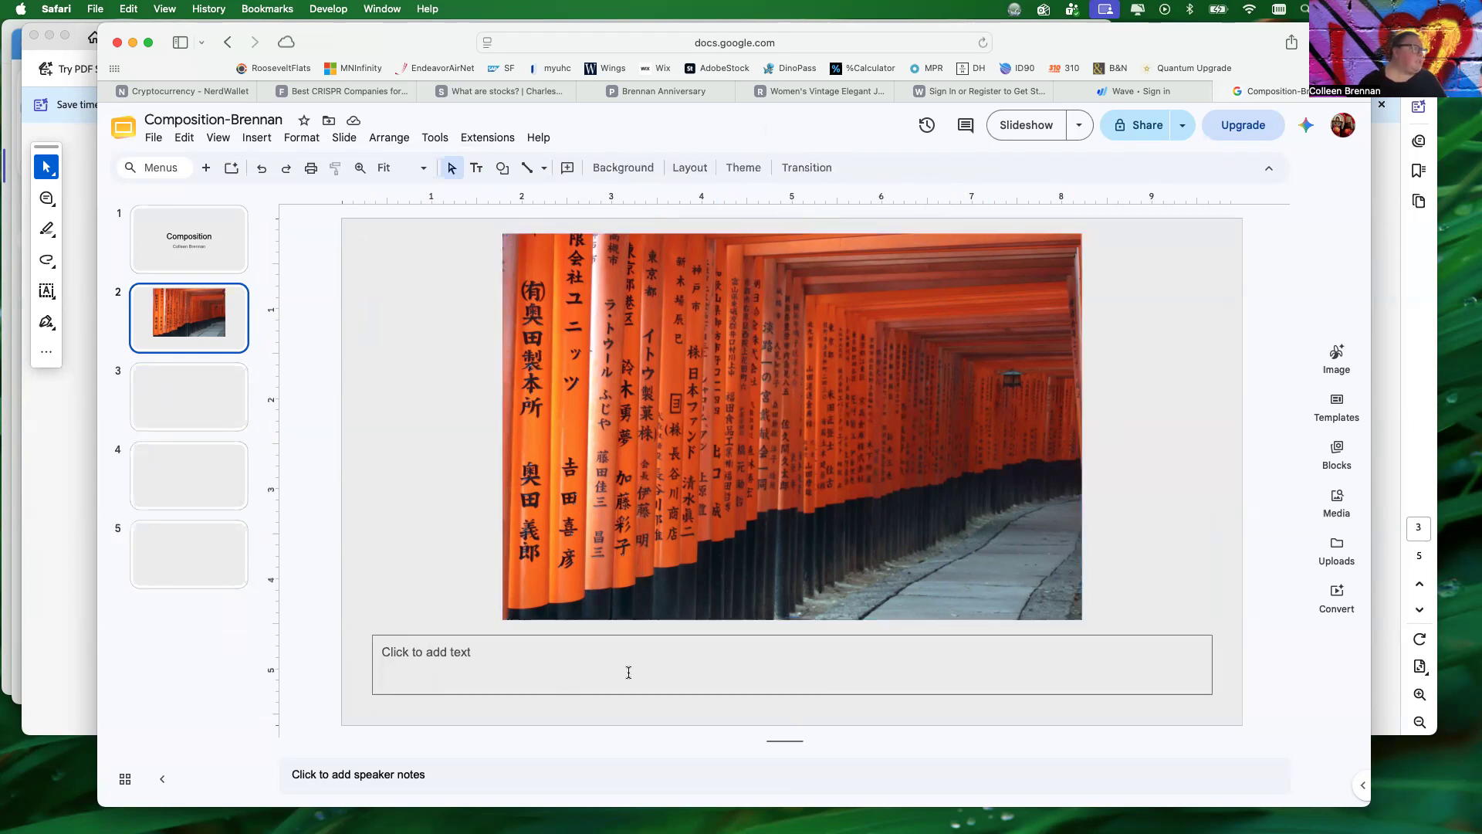
Add the photo of the chef and polka-dot table to slide 3 from outside the browser window.
click(207, 420)
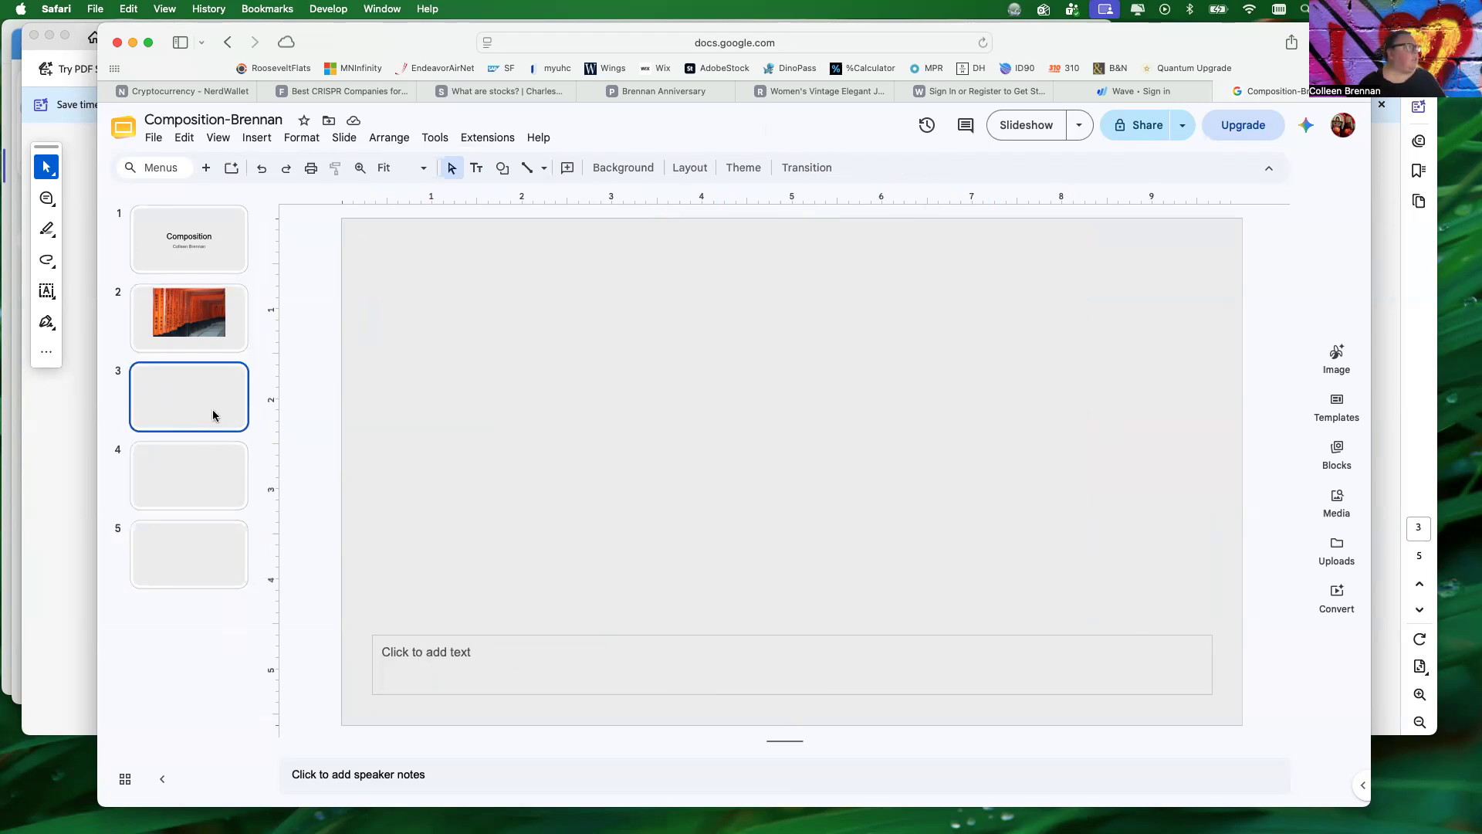
click(210, 332)
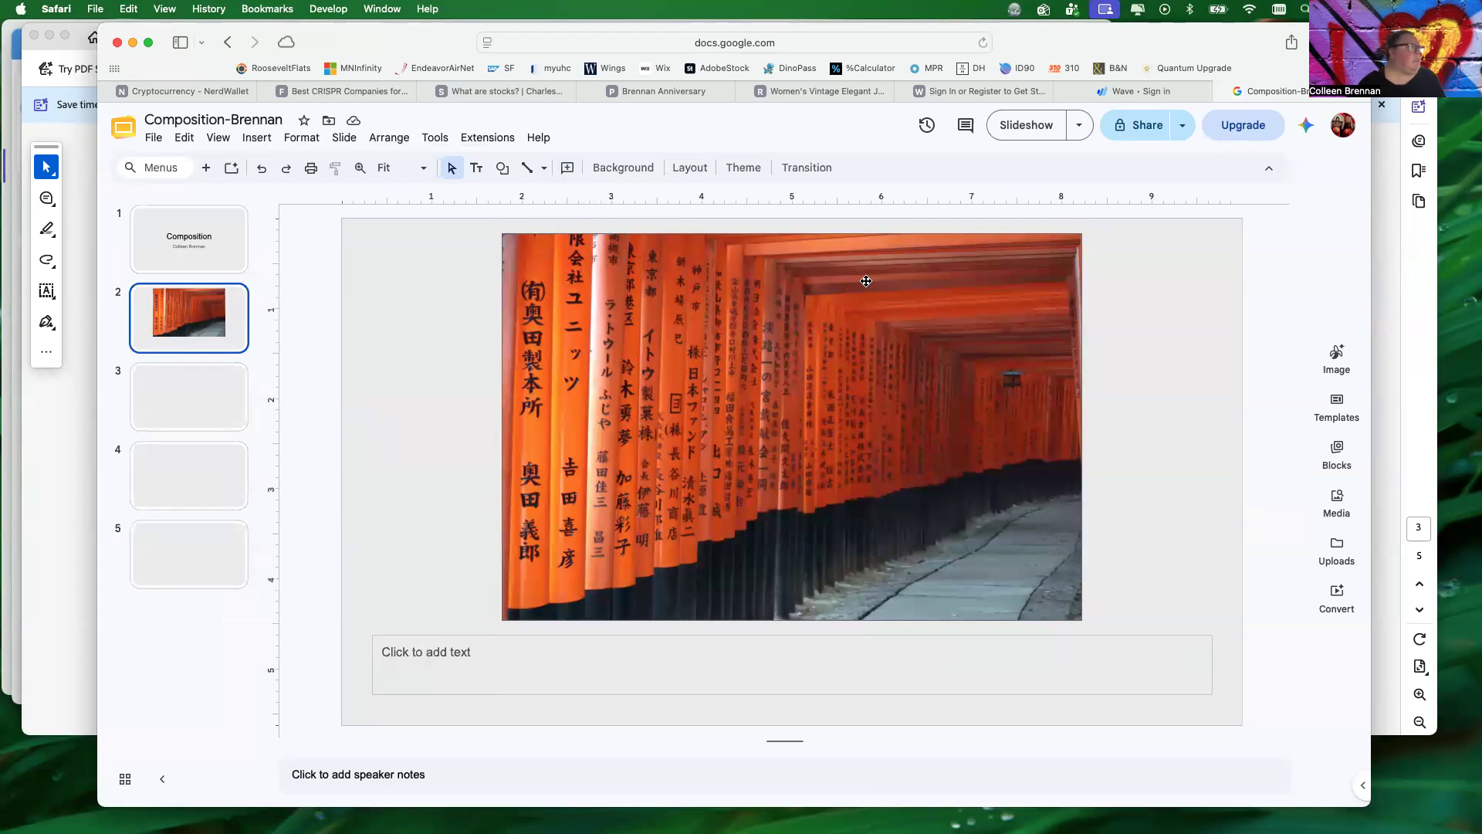
click(199, 399)
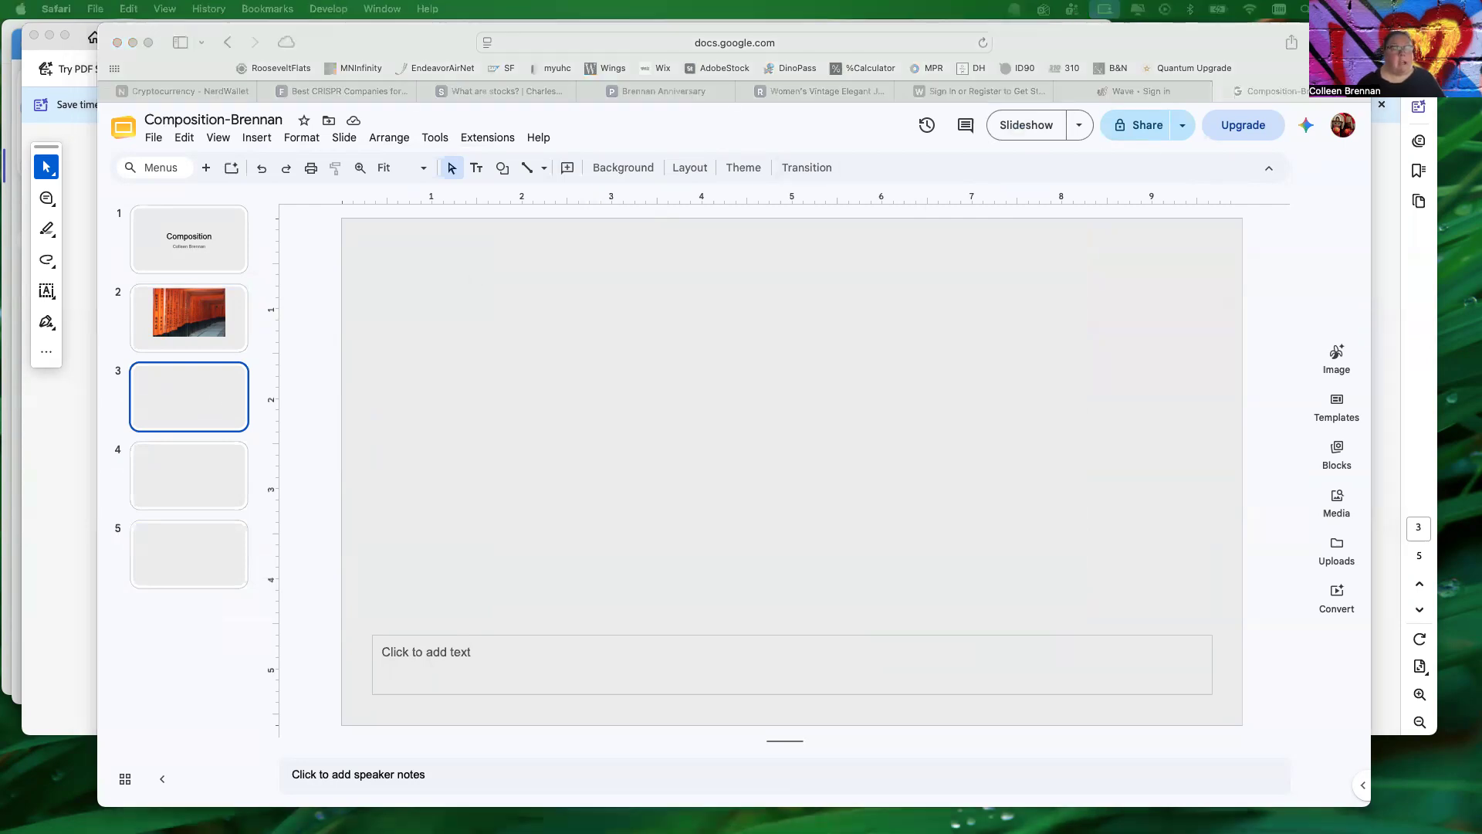
drag(1478, 267, 712, 387)
scroll(710, 382, down, 2)
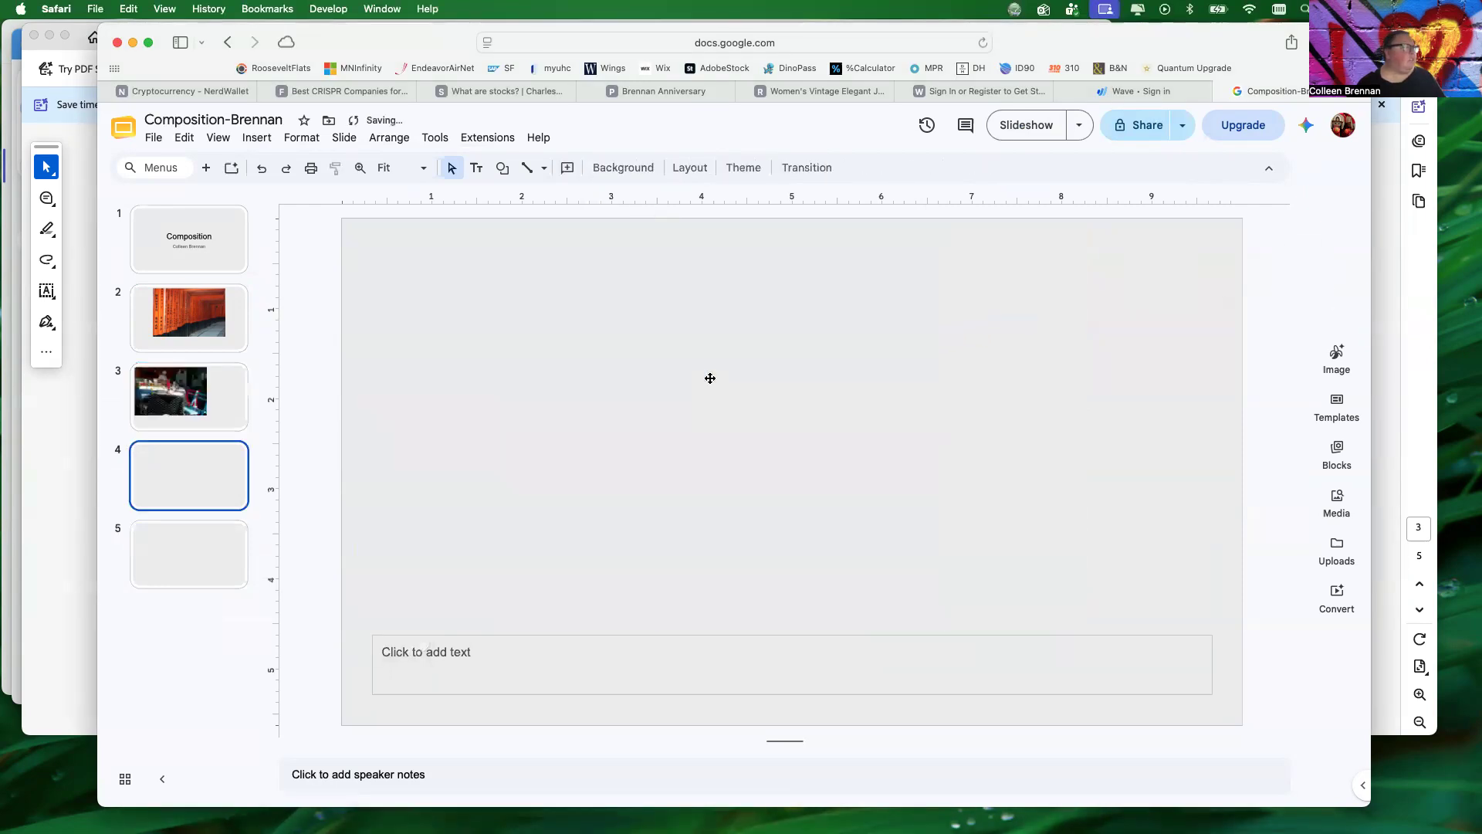
click(191, 425)
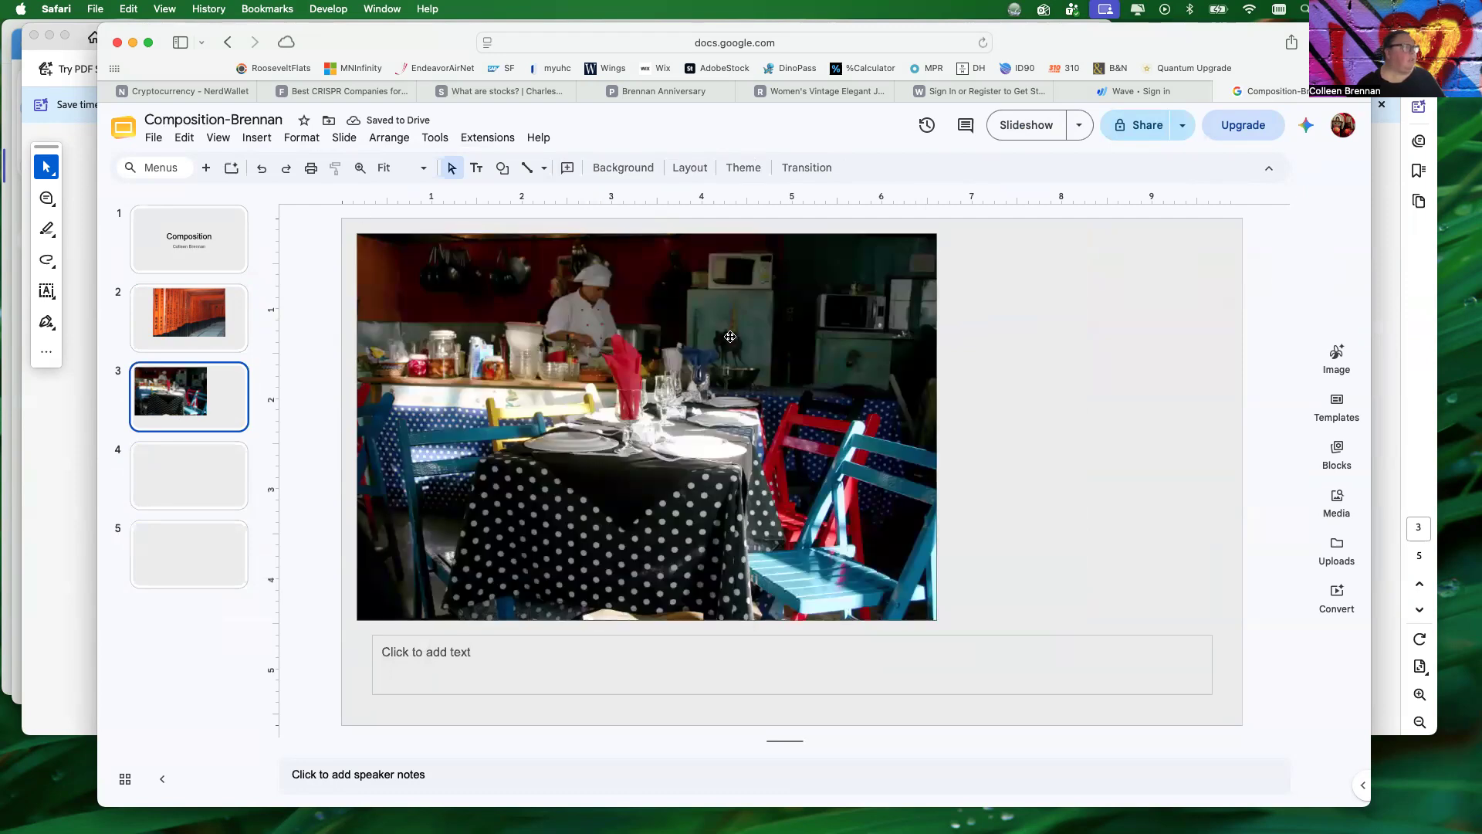
drag(656, 389, 690, 405)
drag(733, 479, 753, 512)
key(super+z)
key(super+z)
key(super+shift+z)
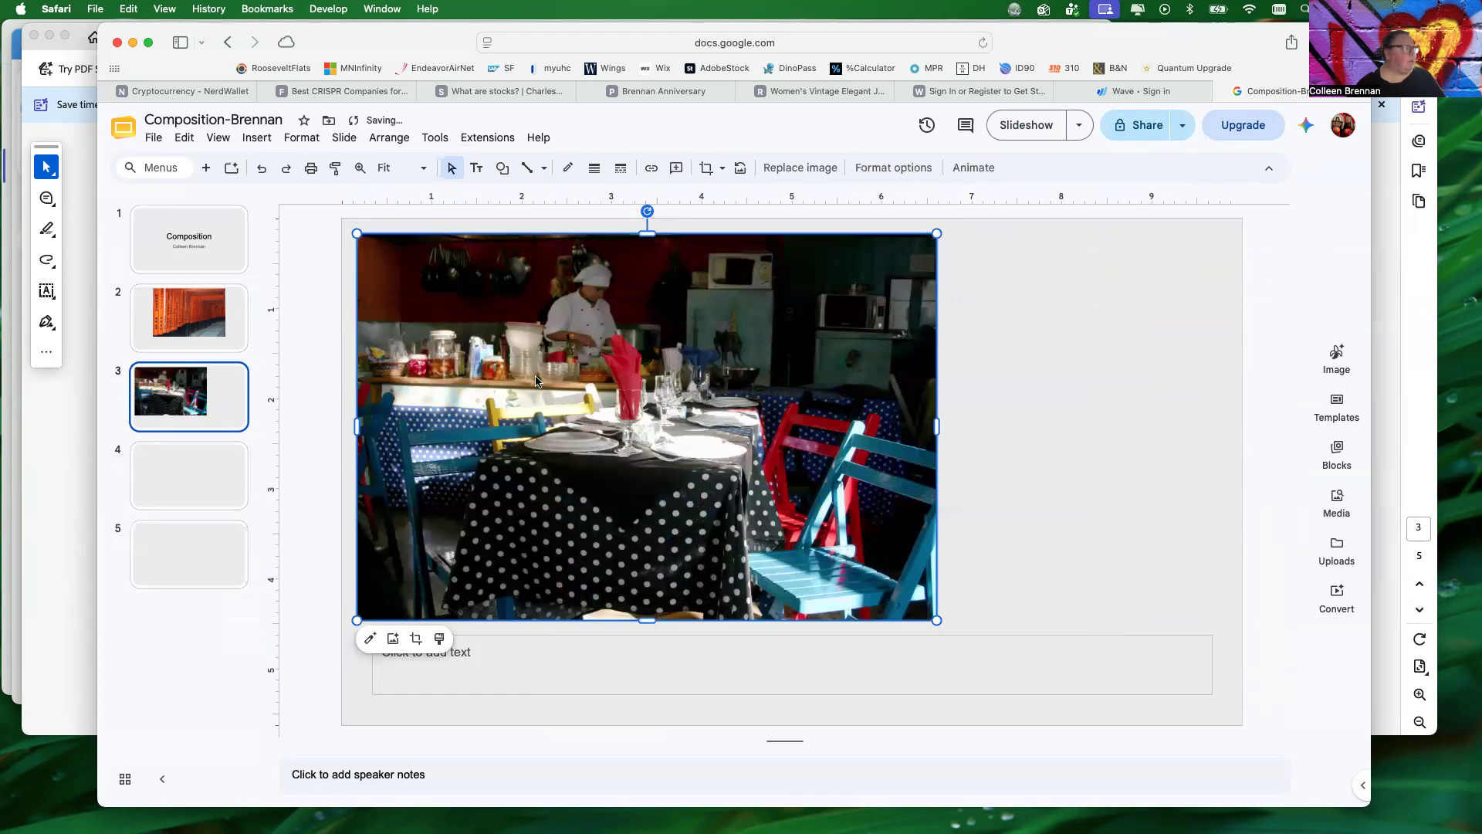
Center the chef photo horizontally on slide 3, matching the photo placement on slide 2.
drag(535, 380, 682, 420)
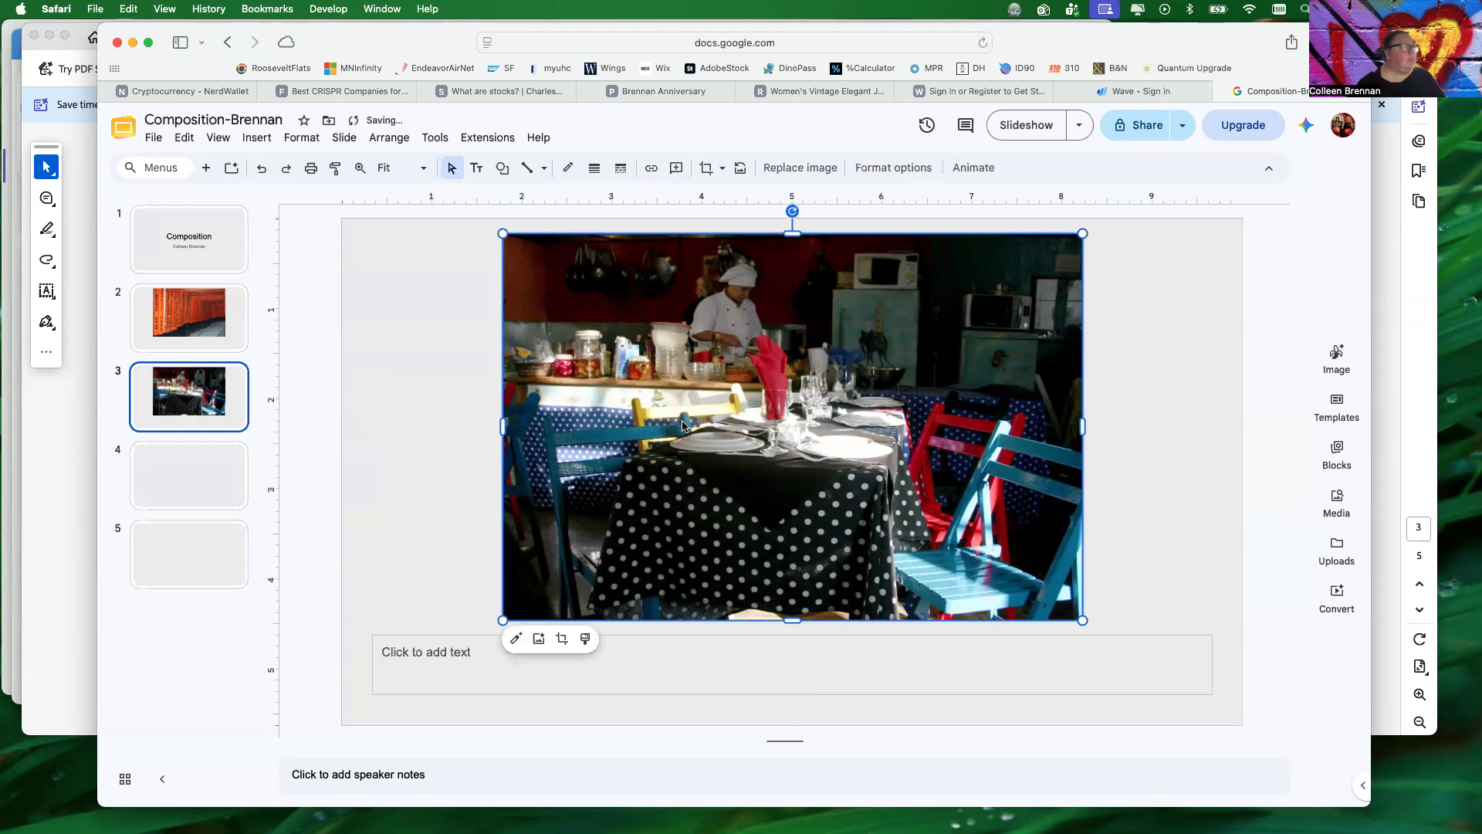
click(386, 396)
click(233, 328)
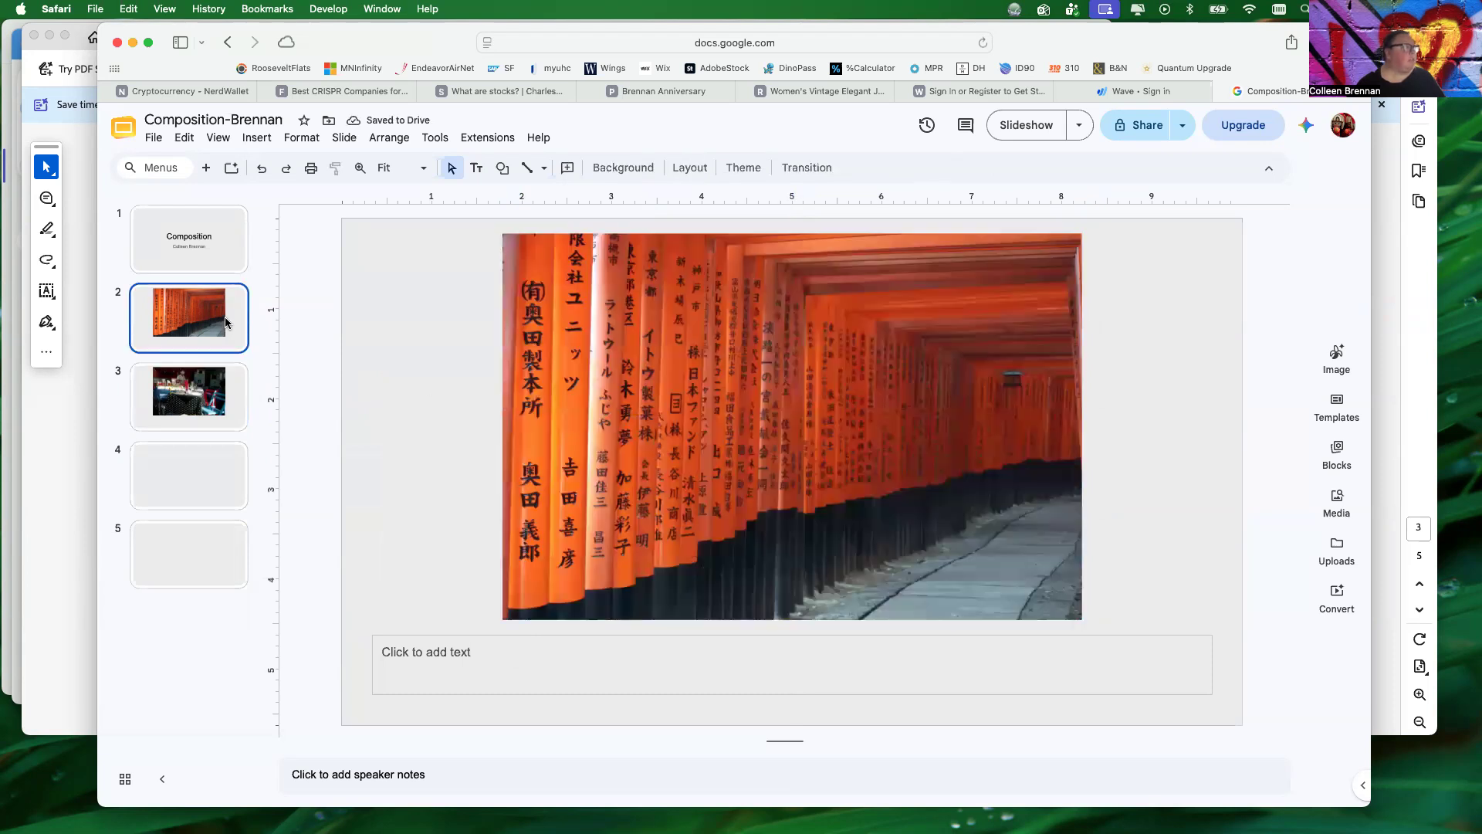
click(221, 406)
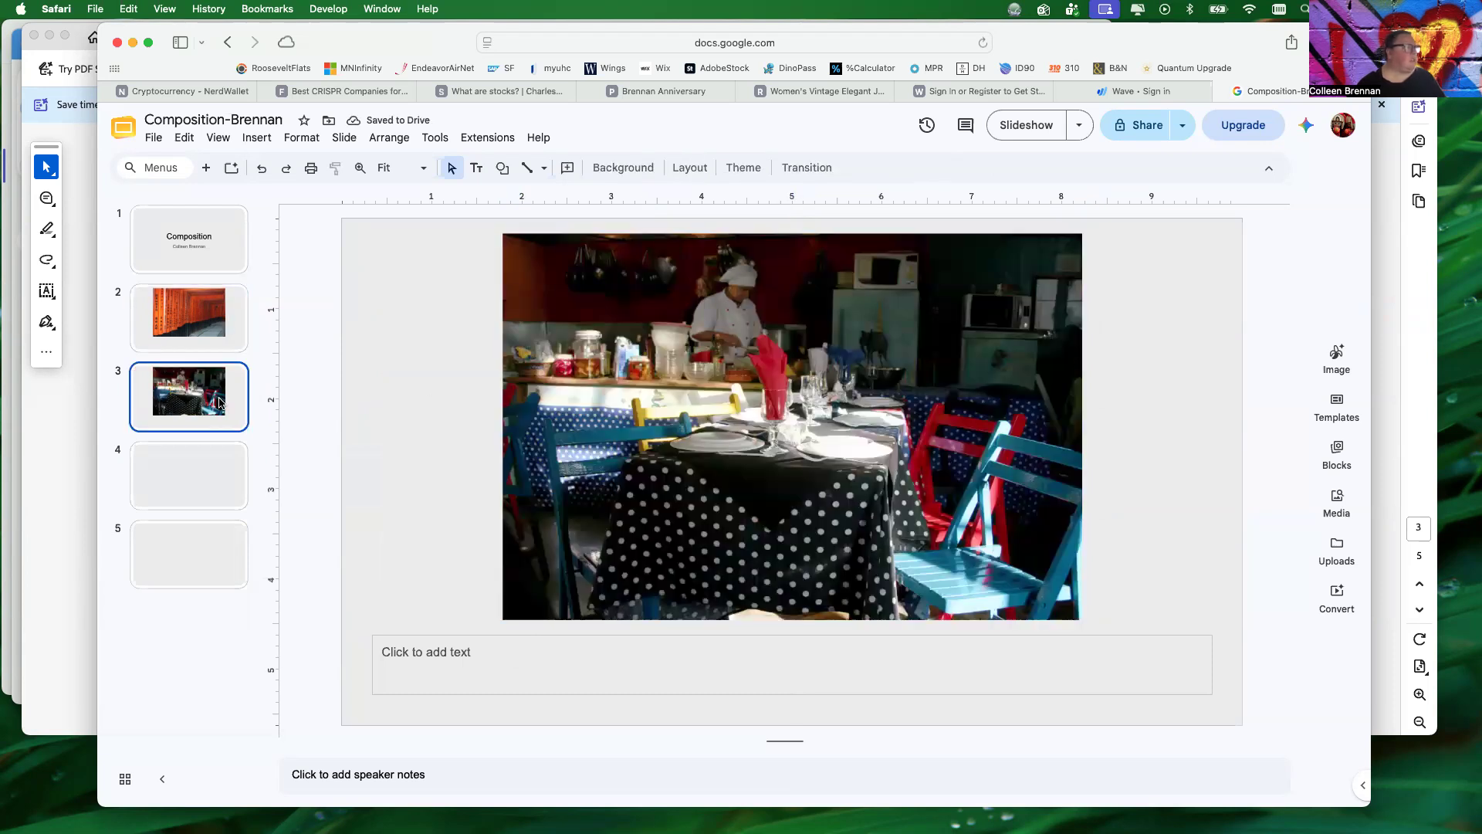
Add the orange light-trail photo to slide 4 and center it horizontally above the caption box.
click(209, 474)
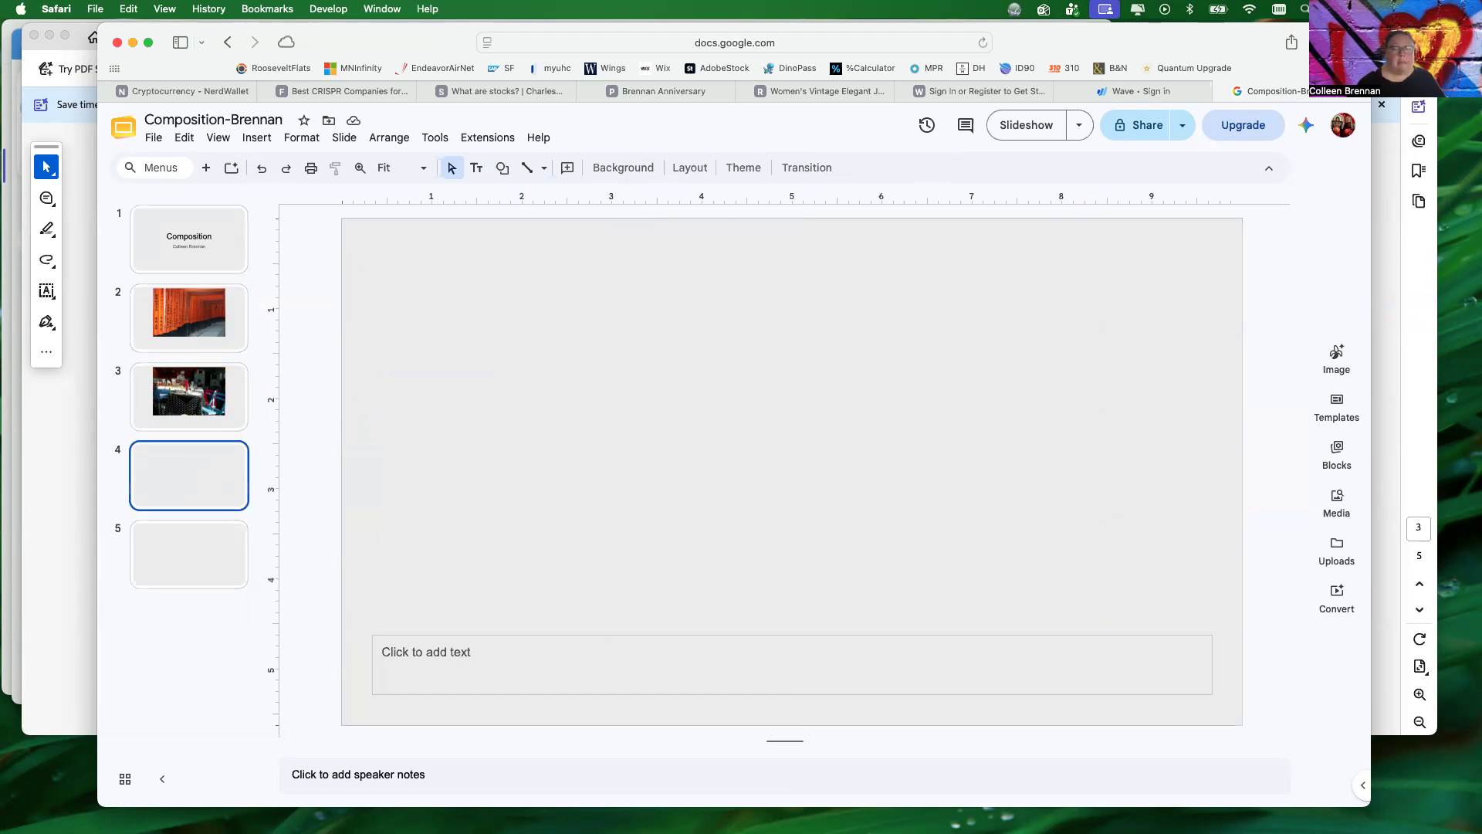
drag(938, 392, 813, 402)
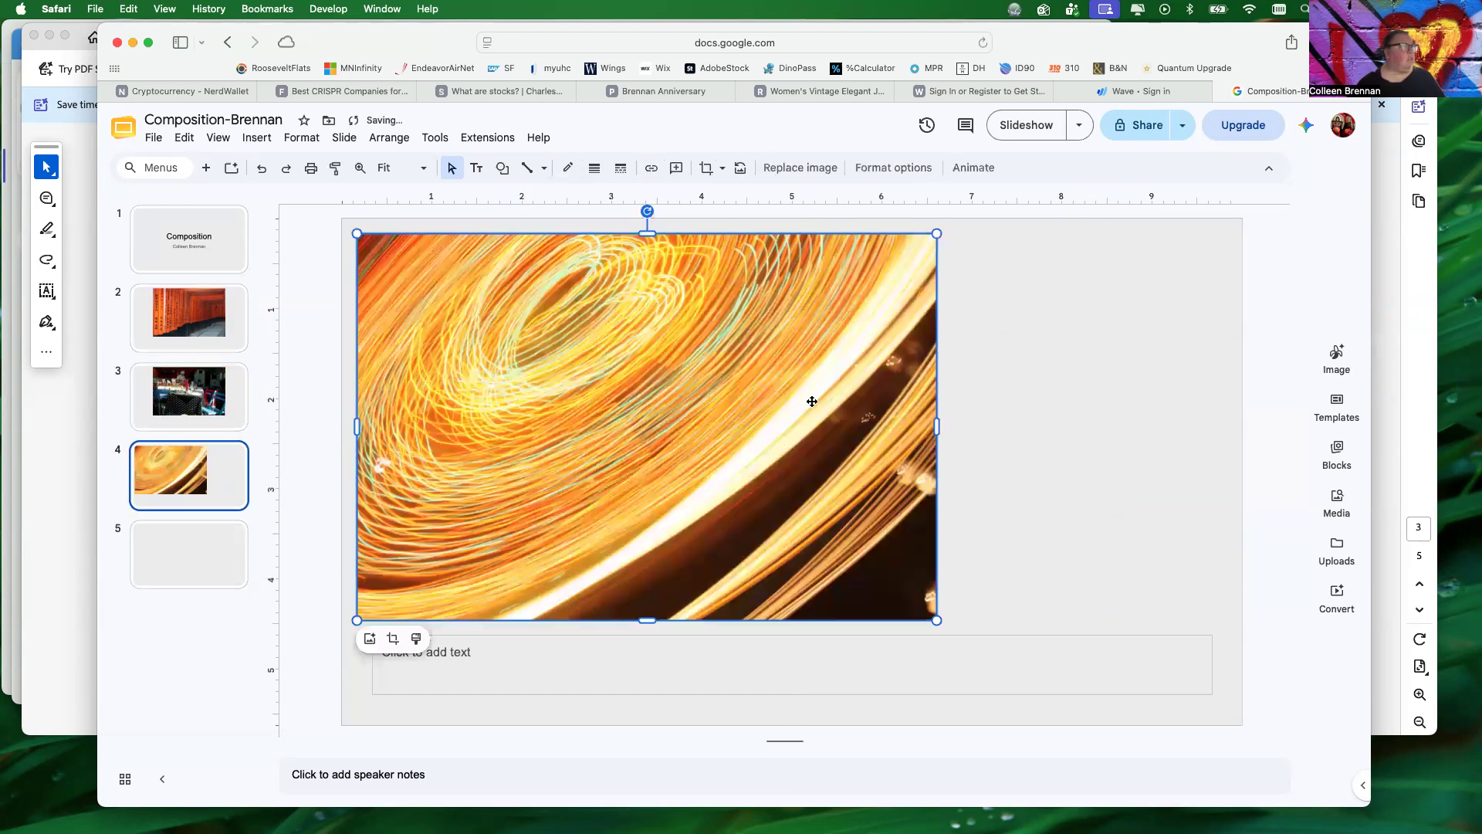
drag(530, 398, 674, 415)
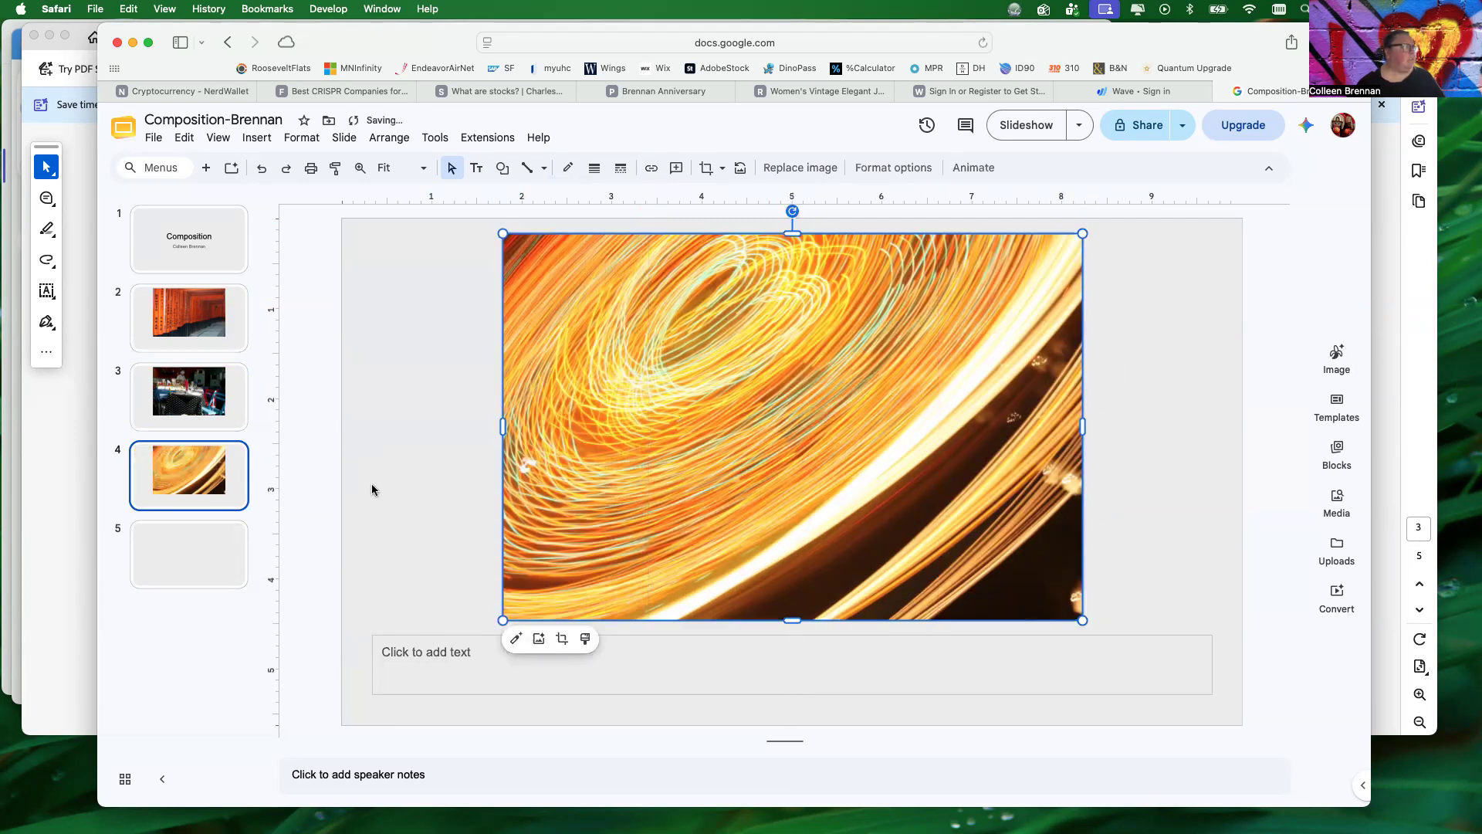
Add the misty reeds photo to slide 5, center it horizontally above the caption box, and return to slide 2.
click(197, 546)
drag(475, 340, 642, 387)
drag(511, 423, 658, 427)
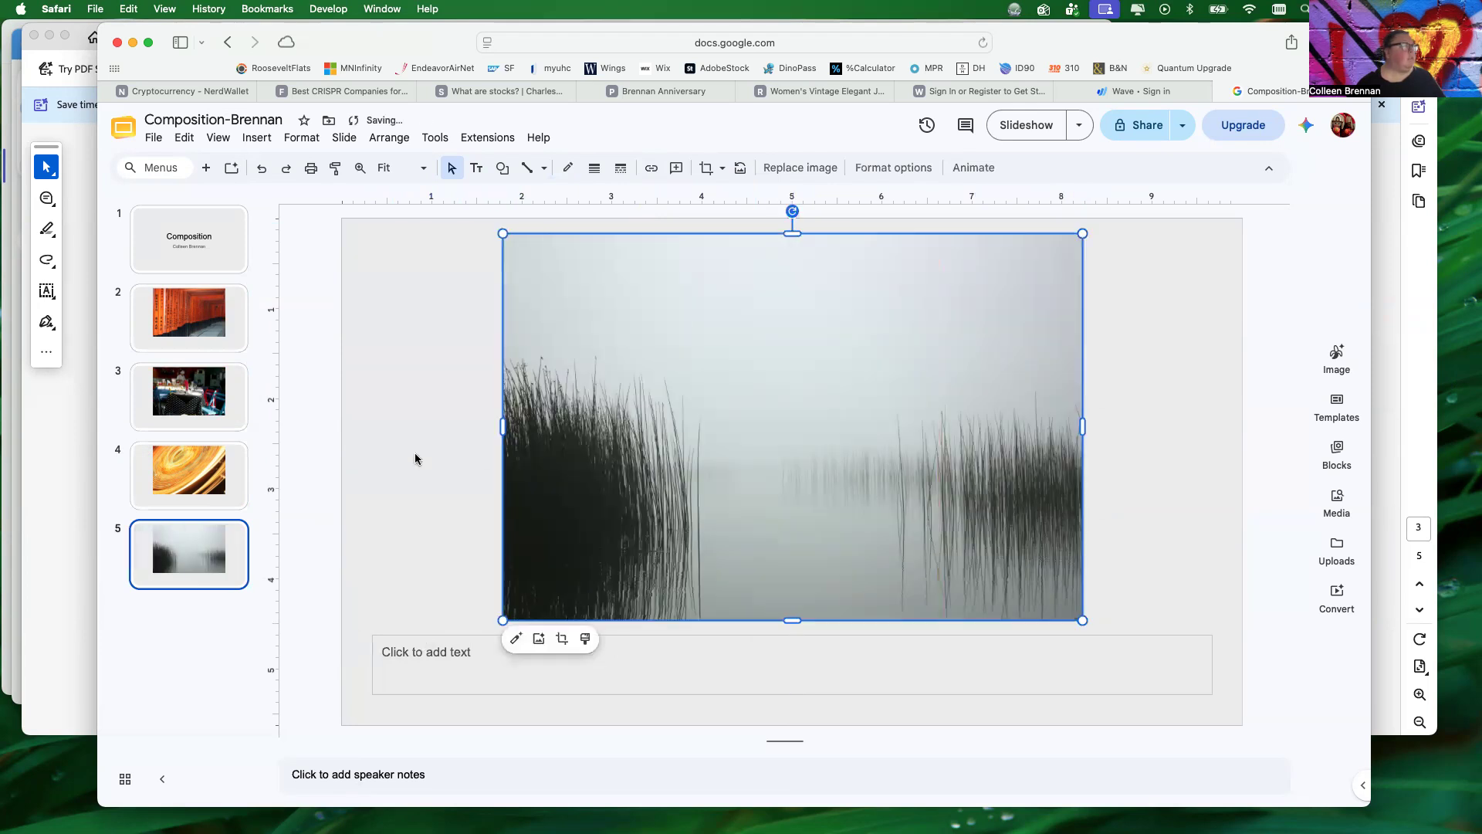
click(318, 462)
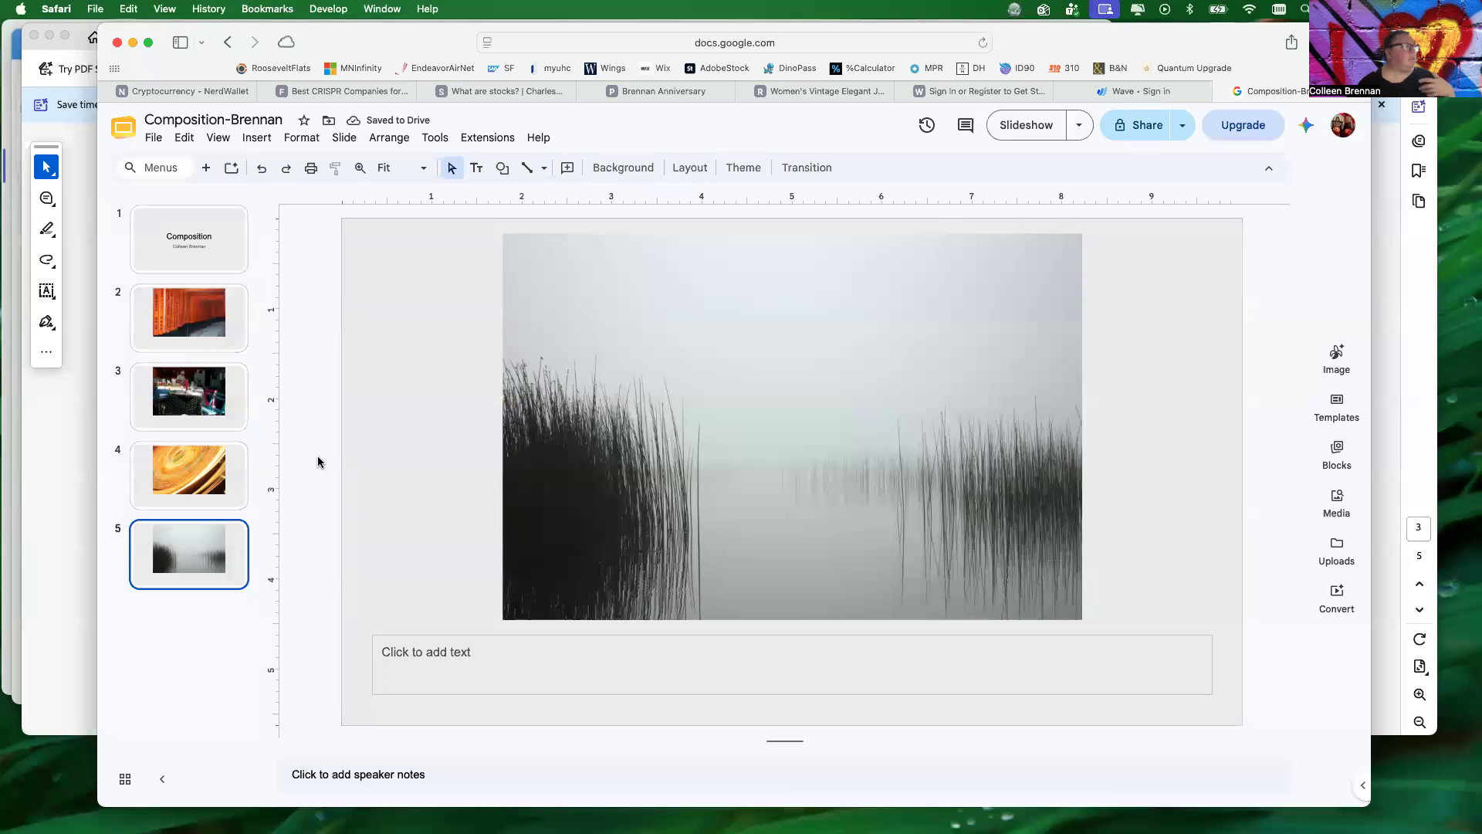
click(202, 310)
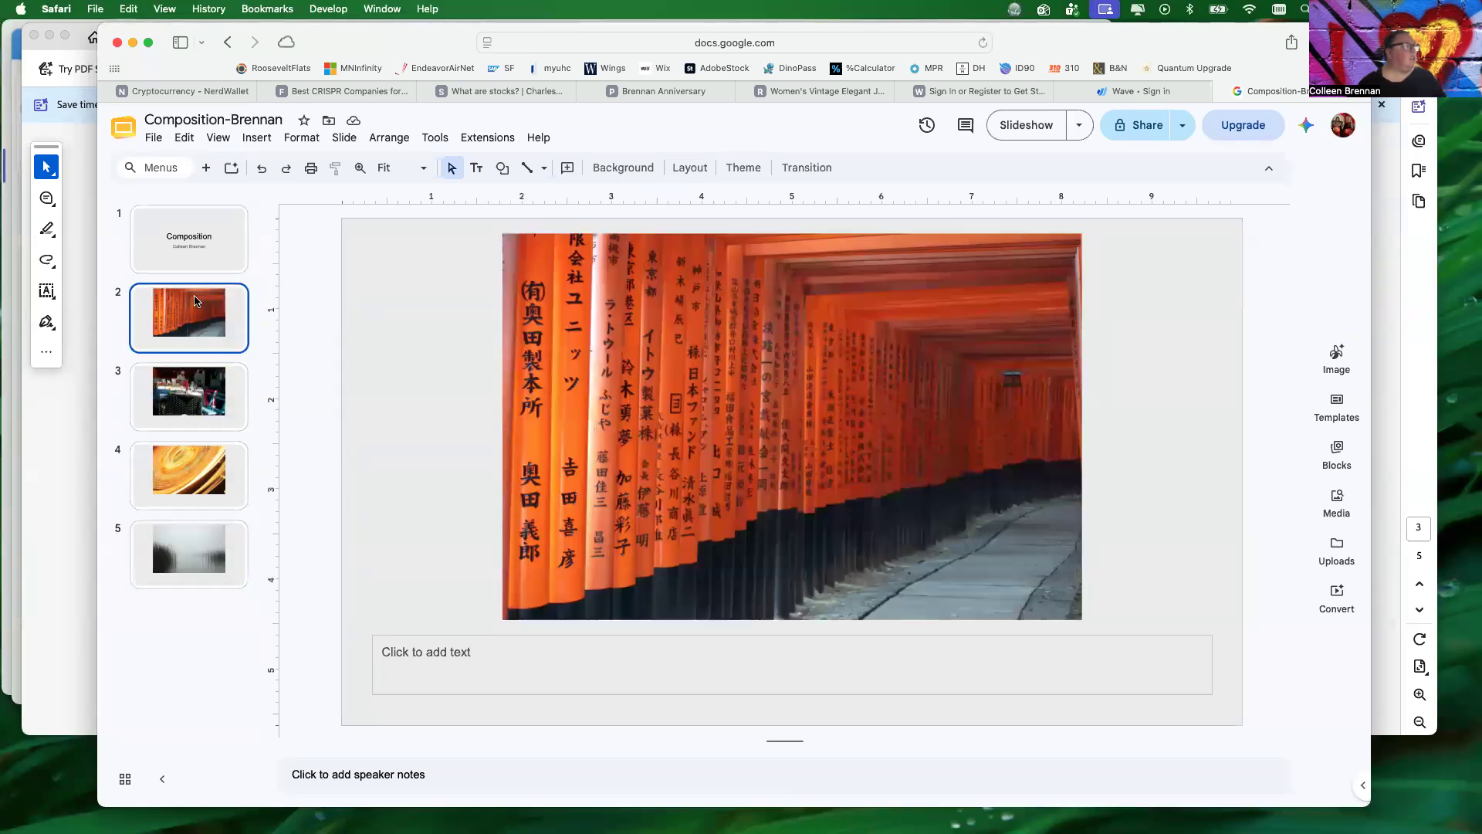
Check slides 3 to 5, return to the title slide, and download the presentation as a PDF document.
click(195, 383)
click(189, 471)
click(193, 542)
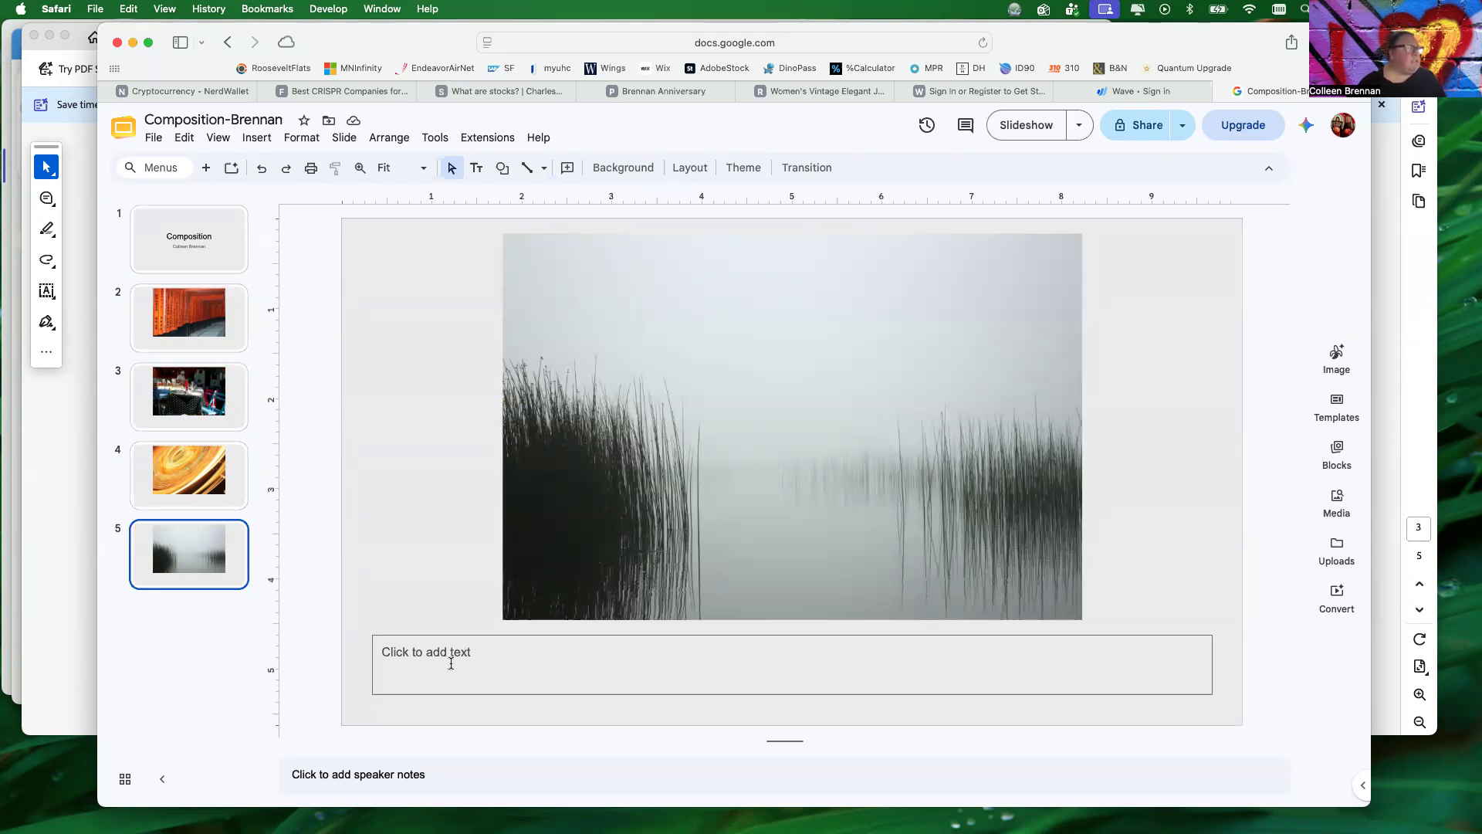
click(183, 226)
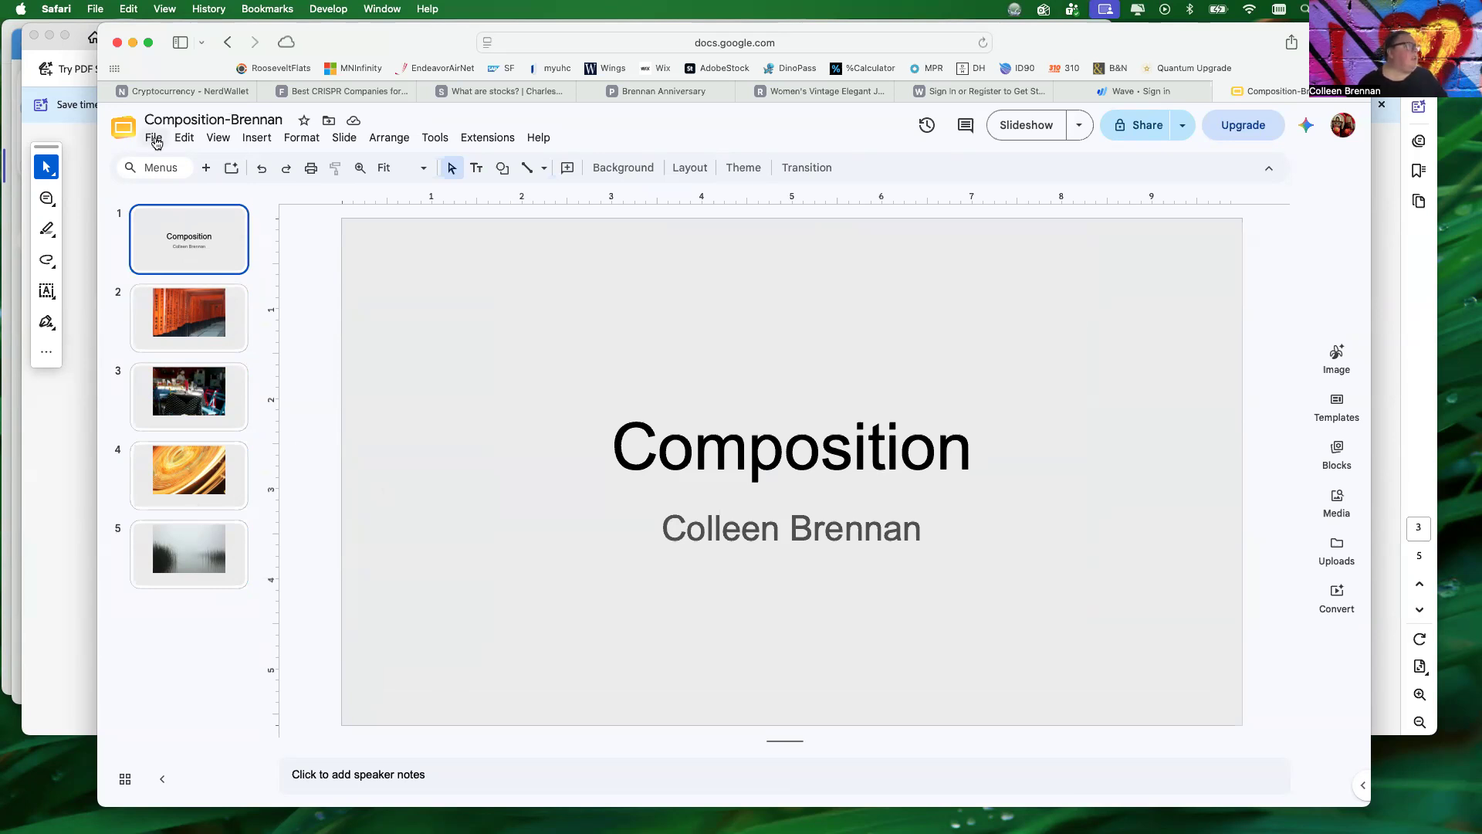
click(153, 139)
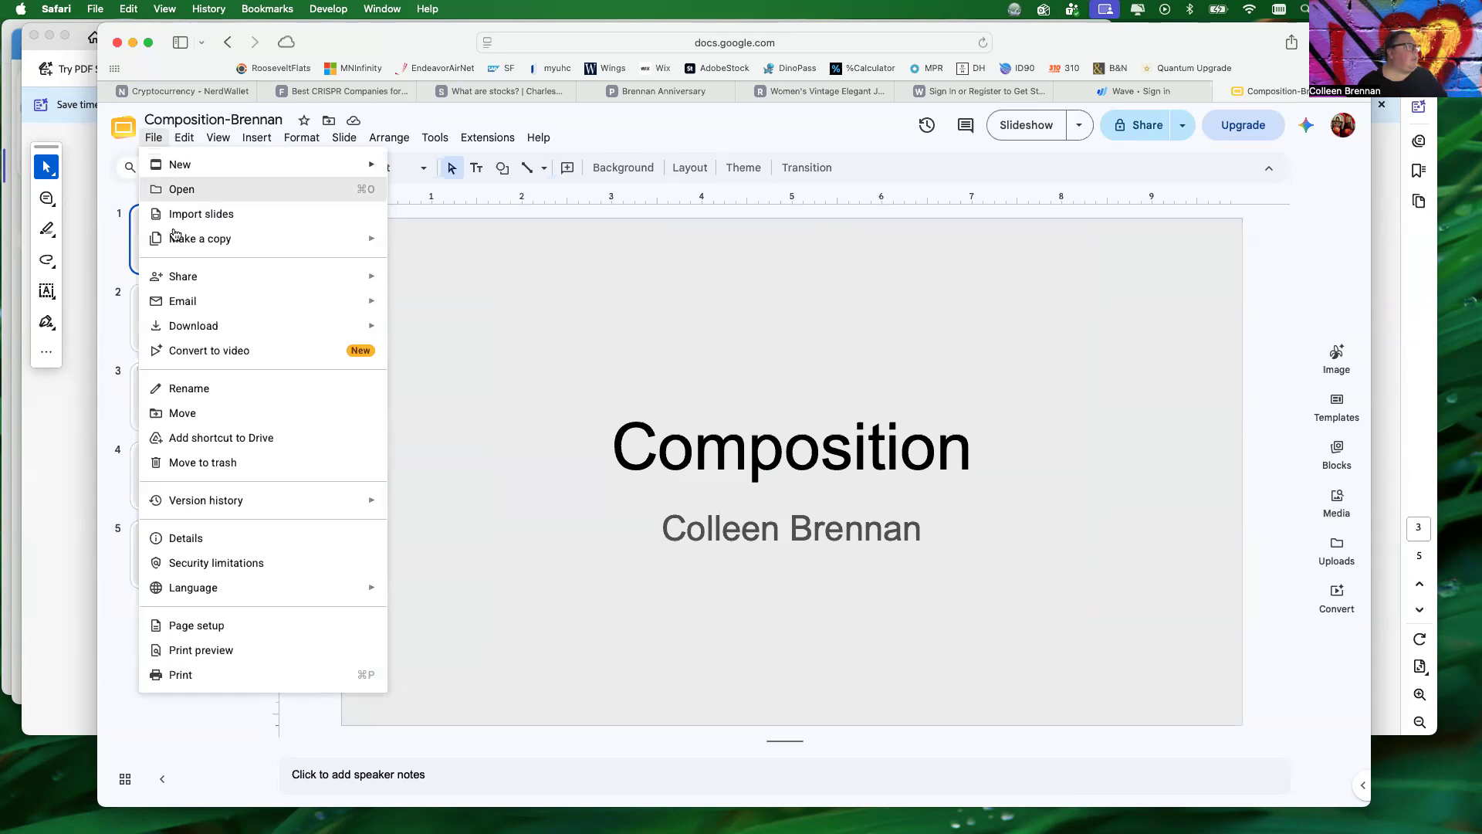
mouse_move(184, 326)
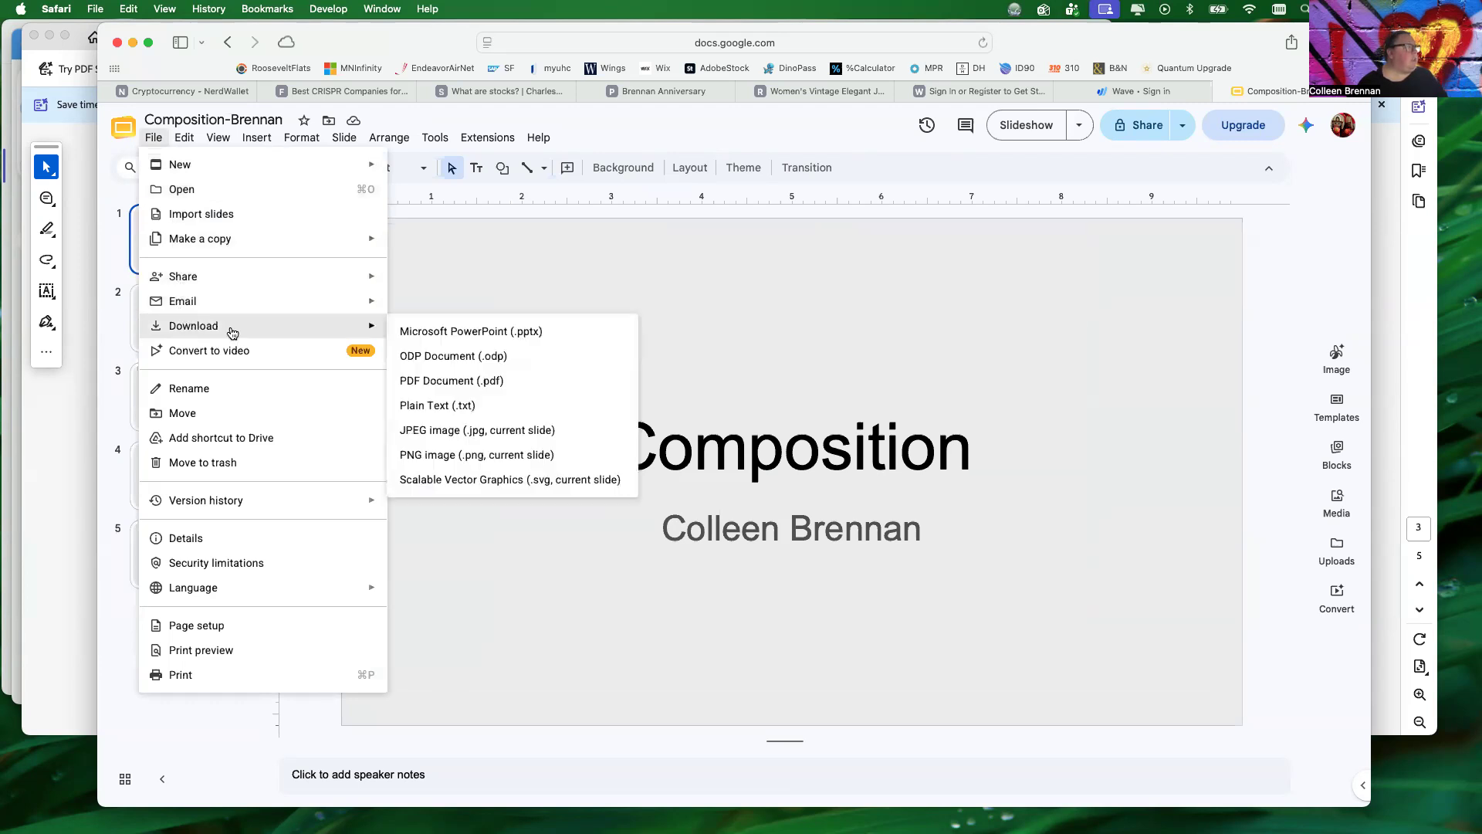
click(417, 381)
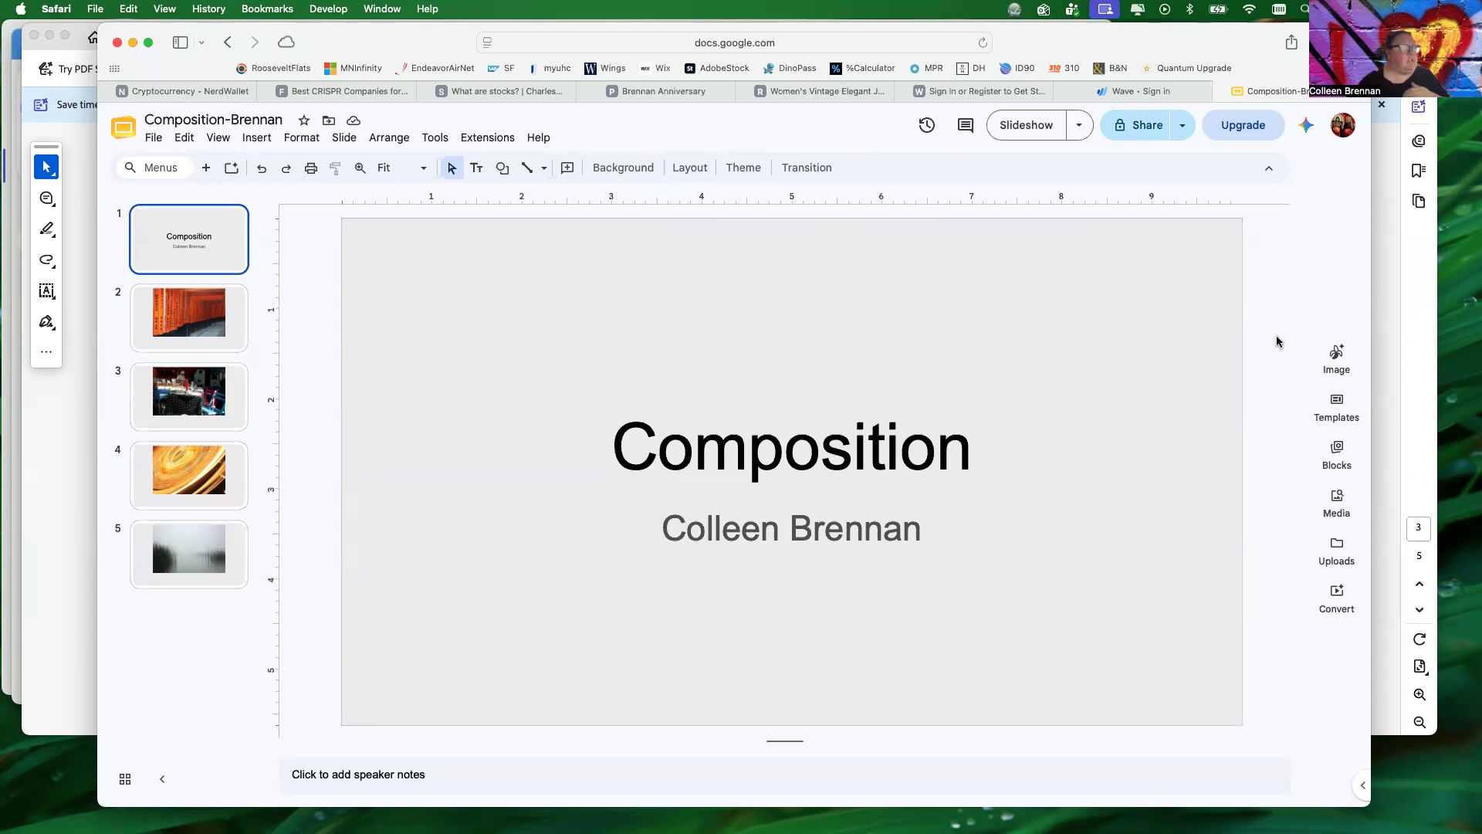
Move the downloaded Composition PDF from the Downloads folder onto the desktop.
mouse_move(1225, 832)
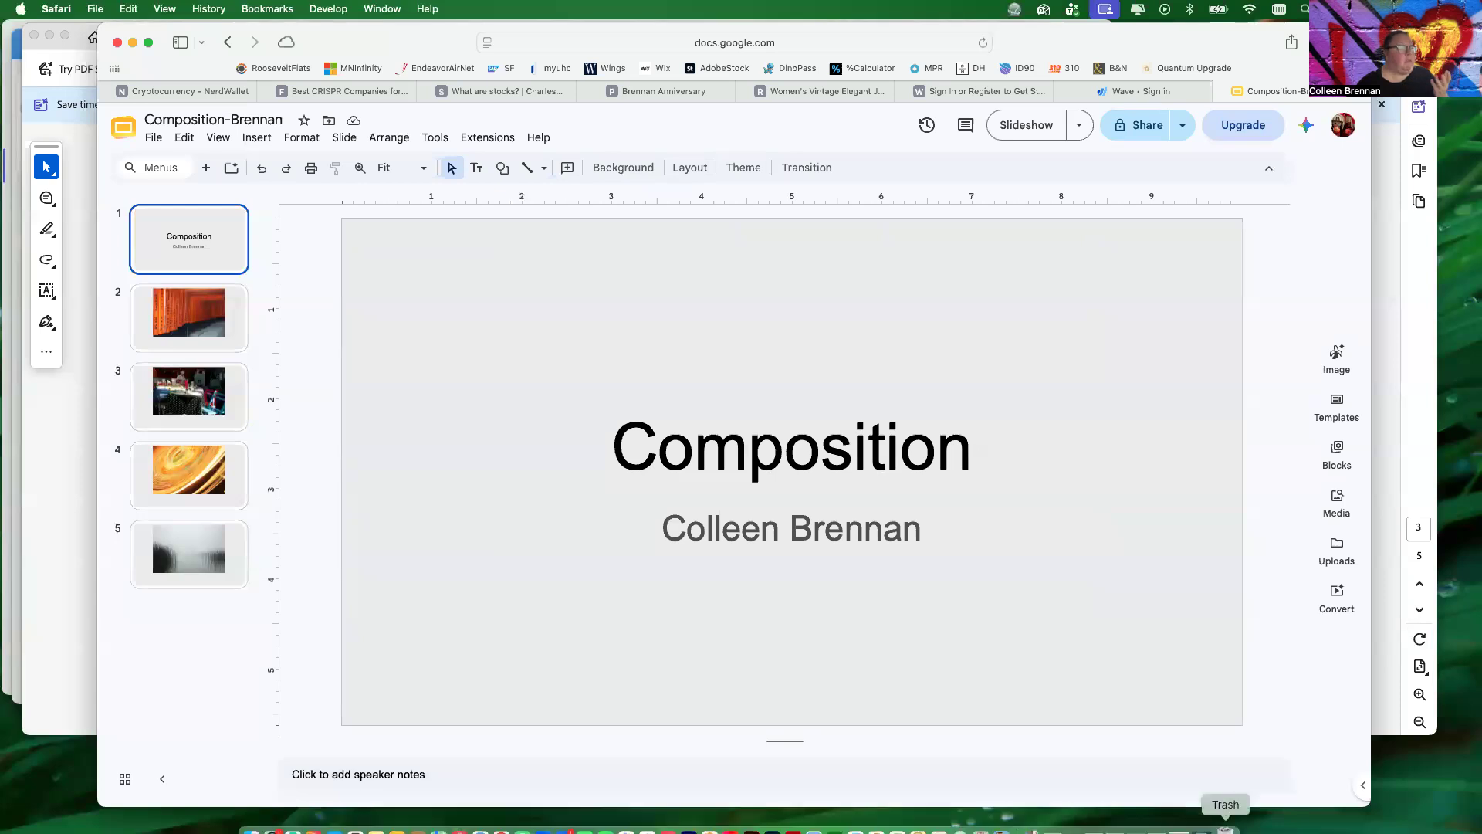
click(1039, 812)
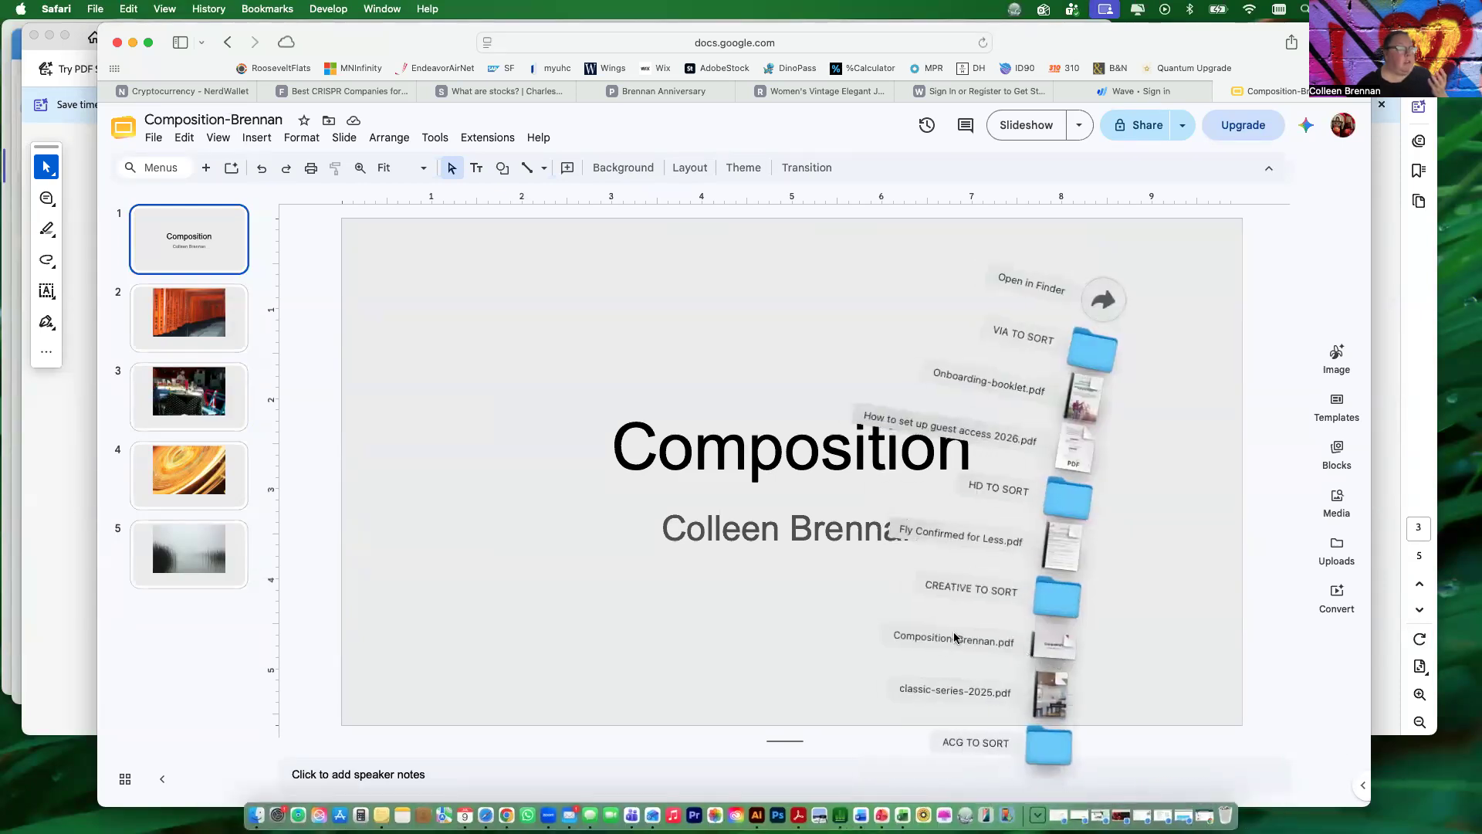
drag(1048, 644, 1445, 445)
Minimize the Acrobat window with the sample PDF and move the Composition PDF further up on the desktop.
click(1371, 264)
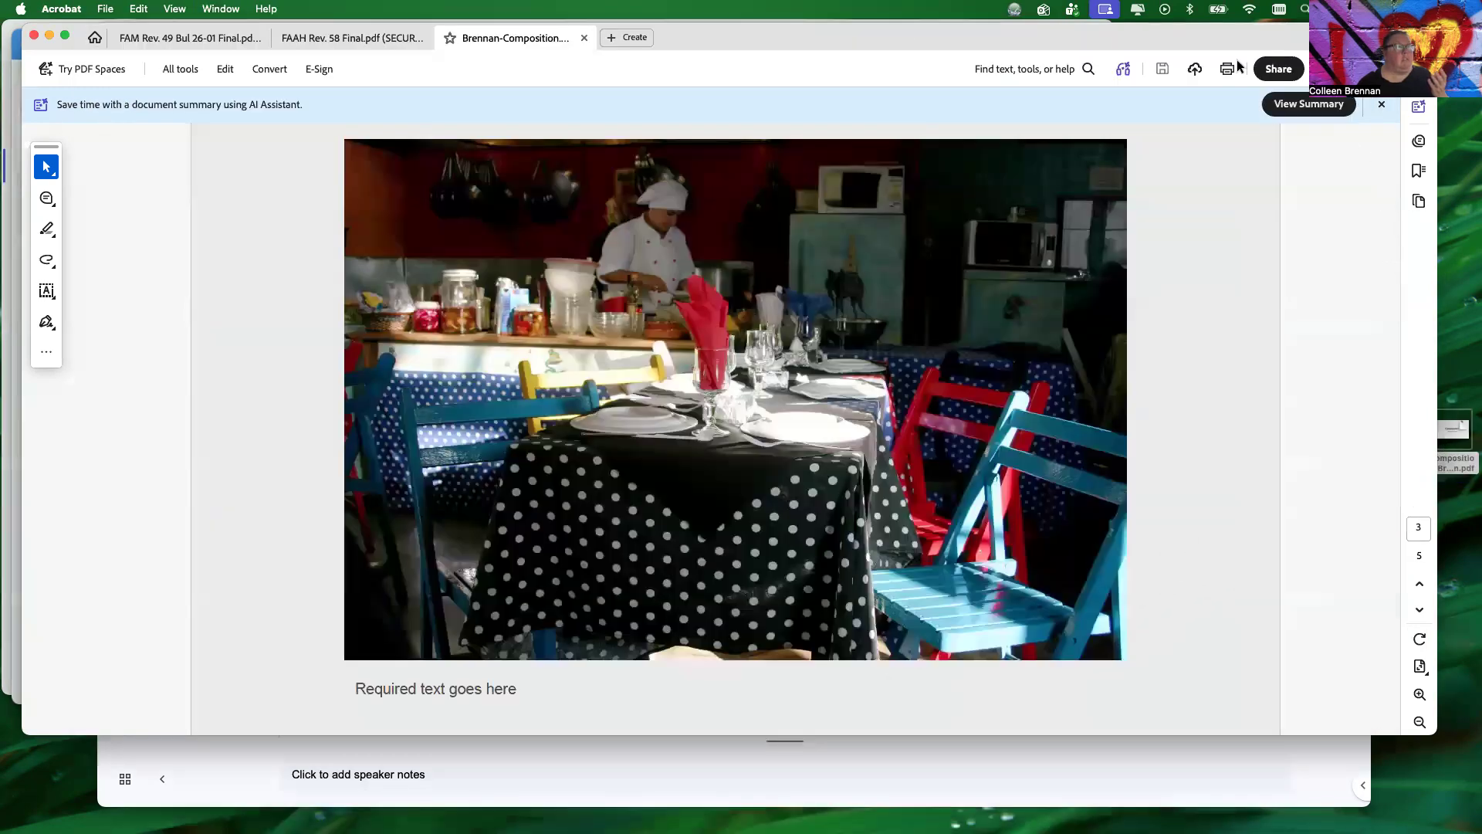
click(48, 36)
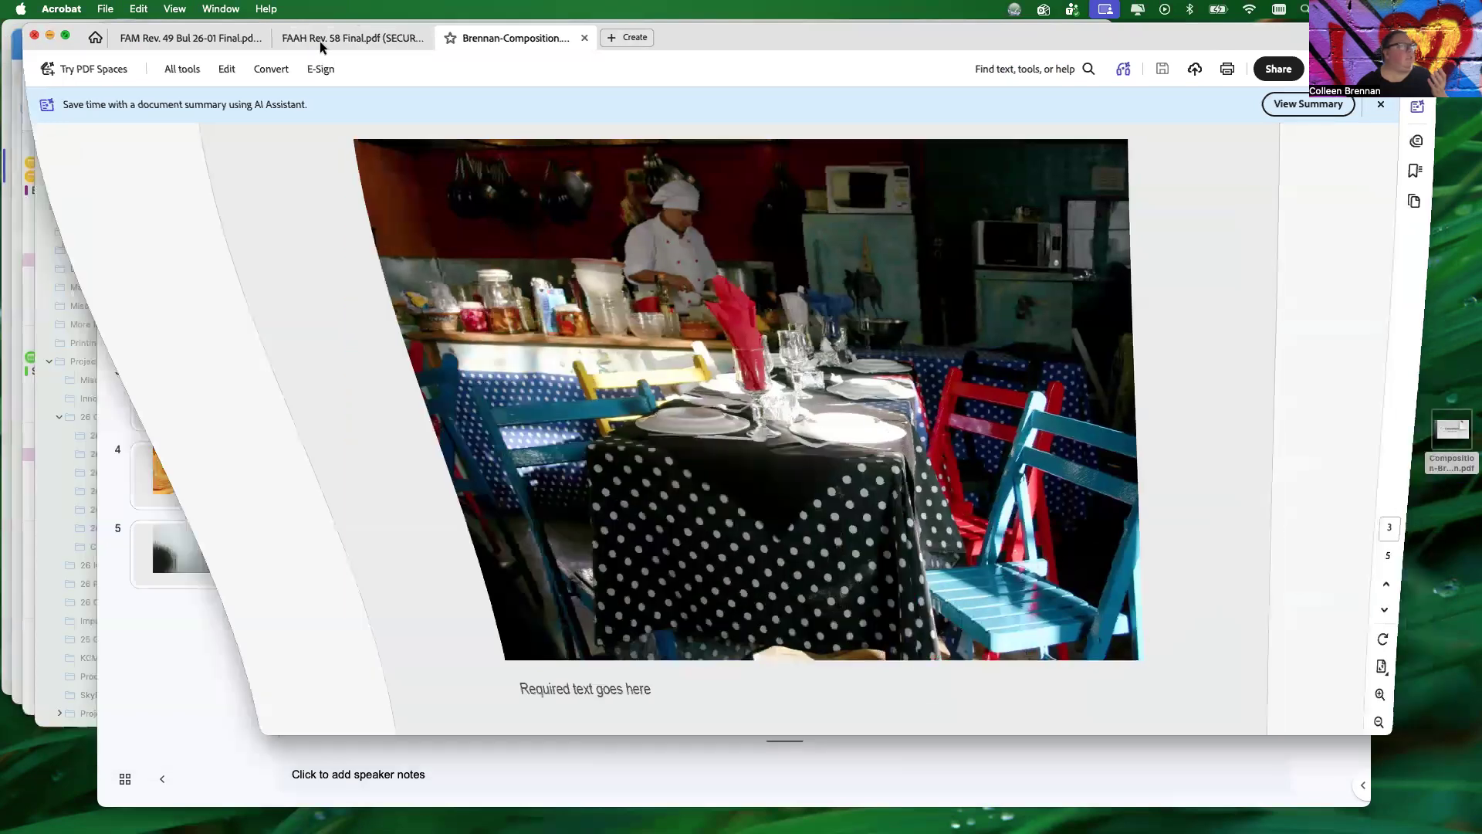
click(1424, 300)
drag(1422, 298, 1431, 290)
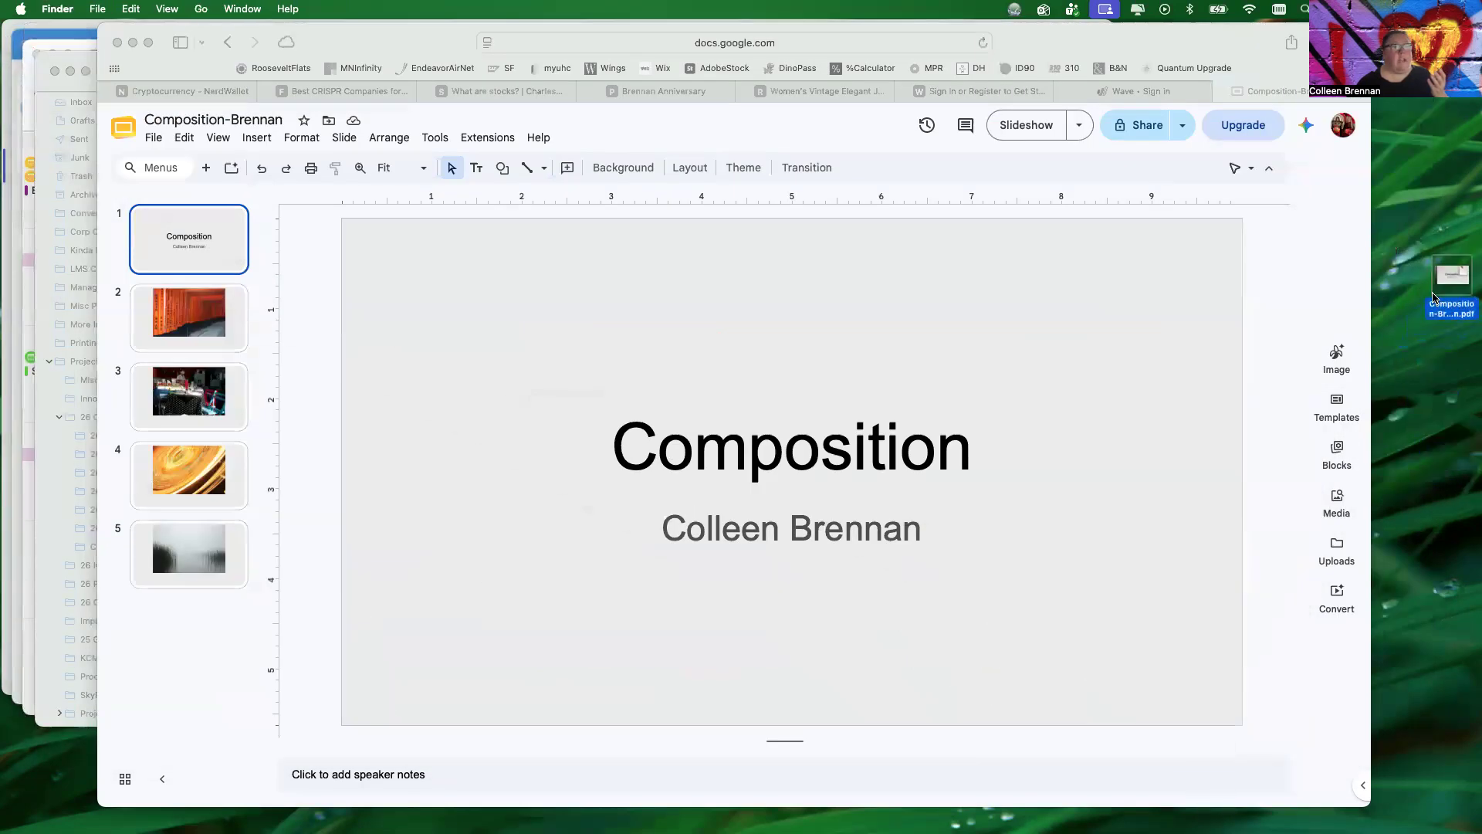